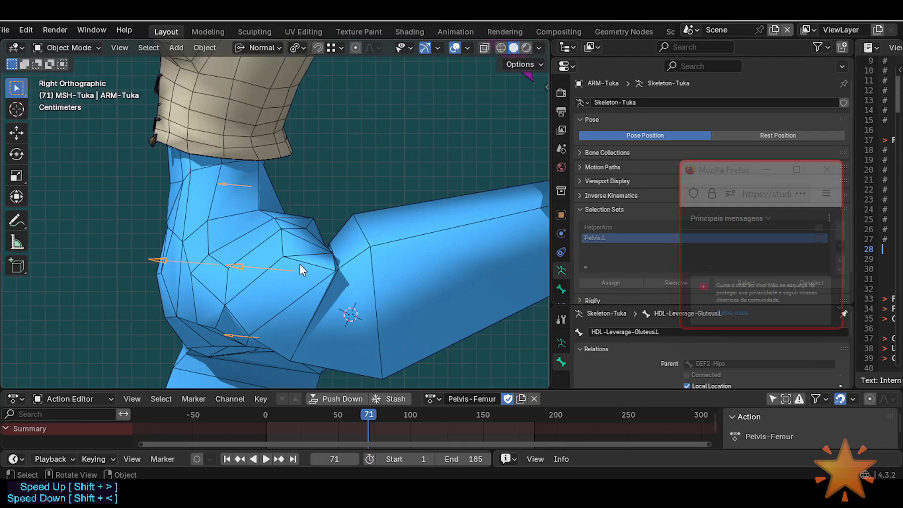
Scrub the Pelvis-Femur action to examine the hip deformation against the rest pose, stopping at frame 66.
shift+middle_drag(300, 263, 331, 271)
scroll(275, 271, down, 2)
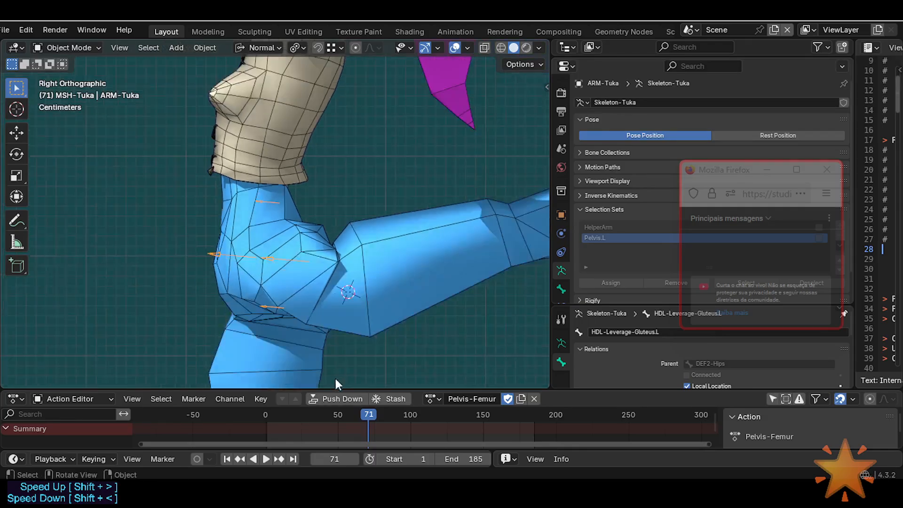
drag(352, 416, 380, 419)
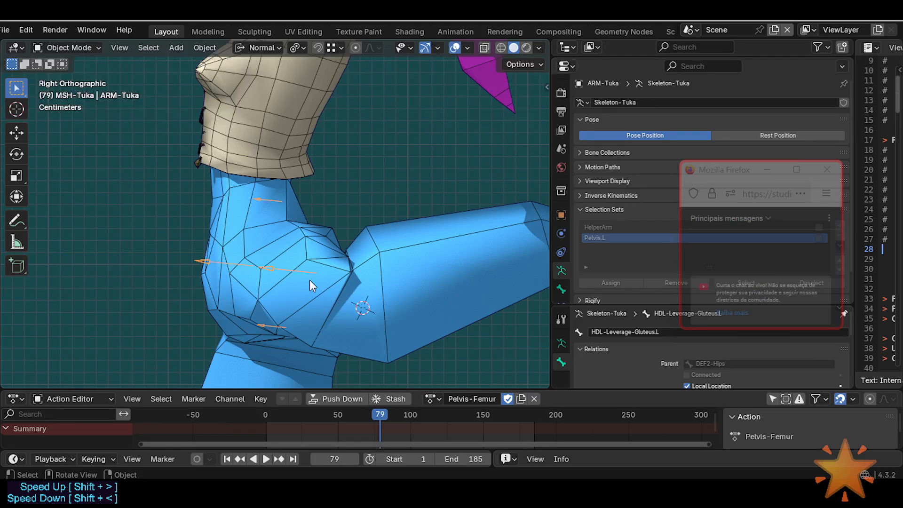
key(Tab)
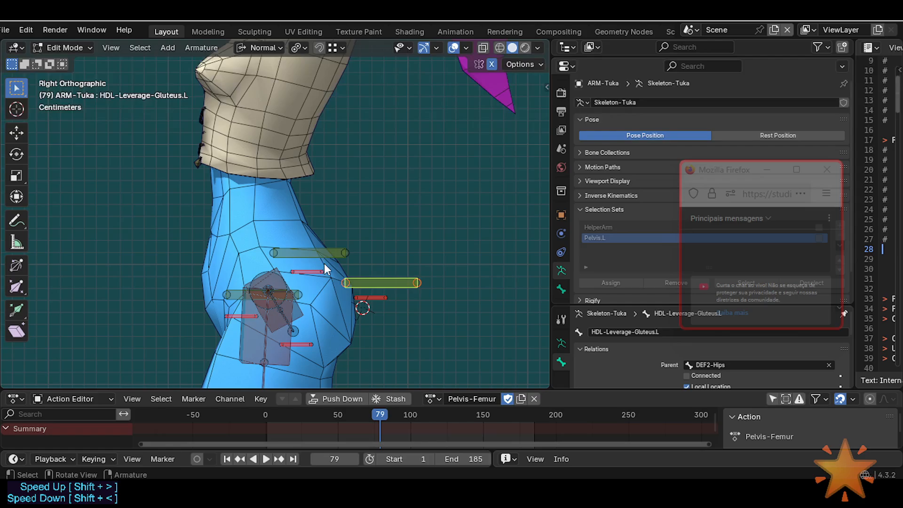
key(Tab)
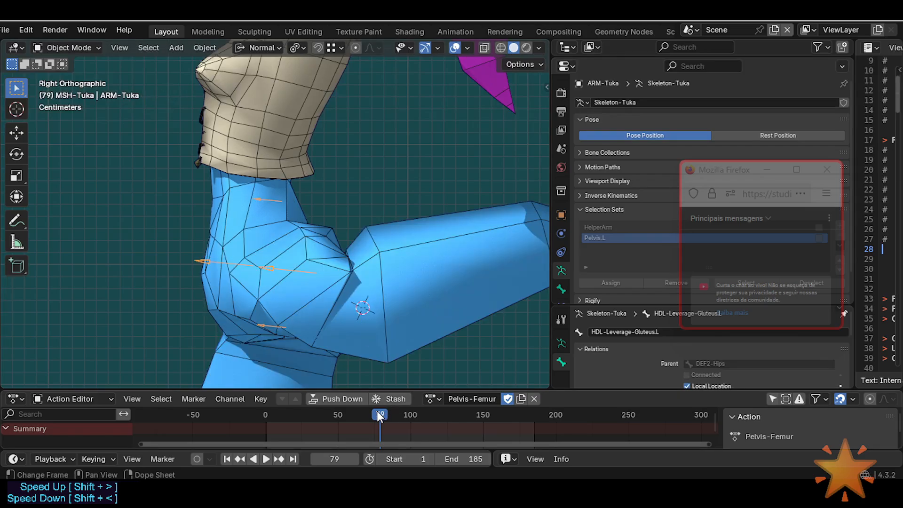
mouse_move(379, 416)
mouse_down()
mouse_move(340, 412)
mouse_move(385, 417)
mouse_move(353, 414)
mouse_move(362, 413)
mouse_up()
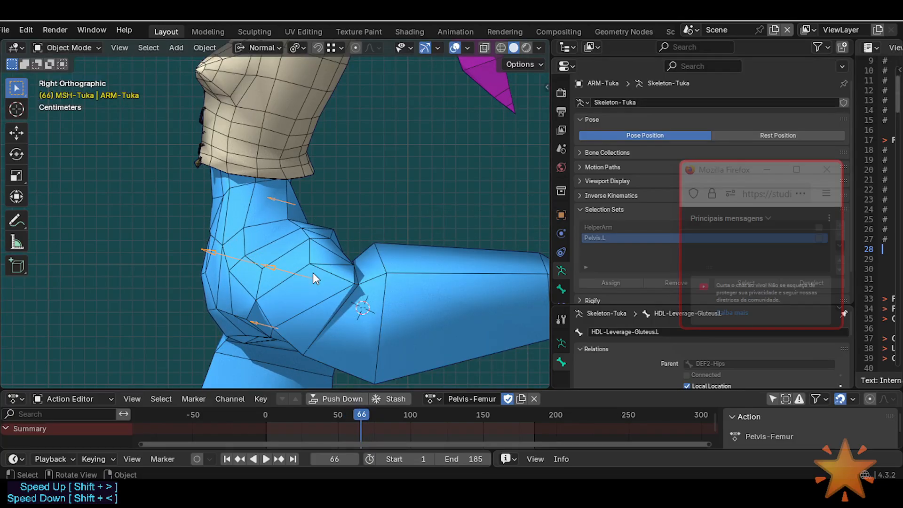
Enter Weight Paint mode on the body mesh with the armature active and select the HLP3-FannyPelvis-Bk.L bone.
key(ctrl+Tab)
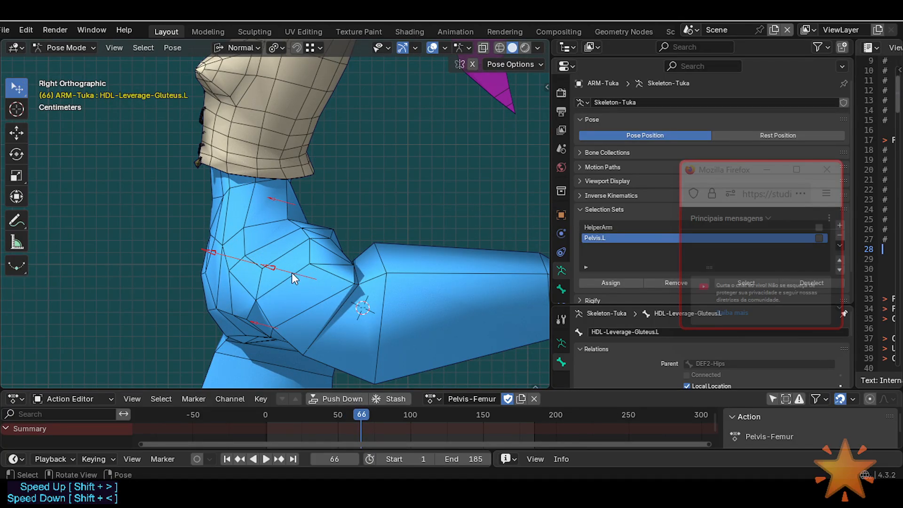
key(ctrl+Tab)
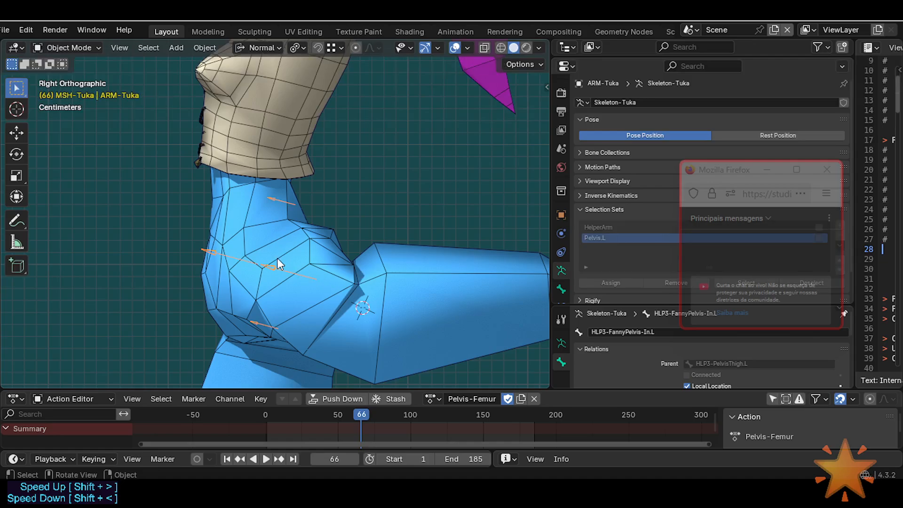
shift+click(337, 280)
key(ctrl+Tab)
click(301, 272)
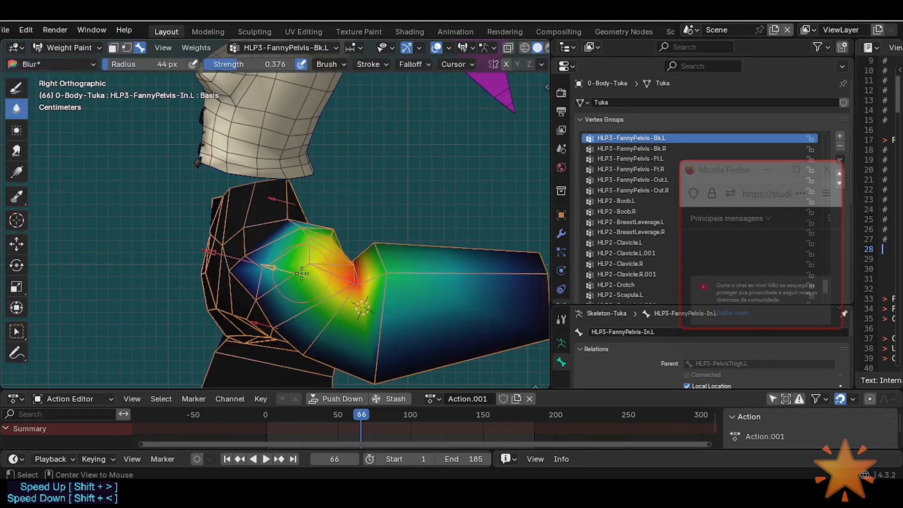
alt+click(285, 270)
alt+click(287, 203)
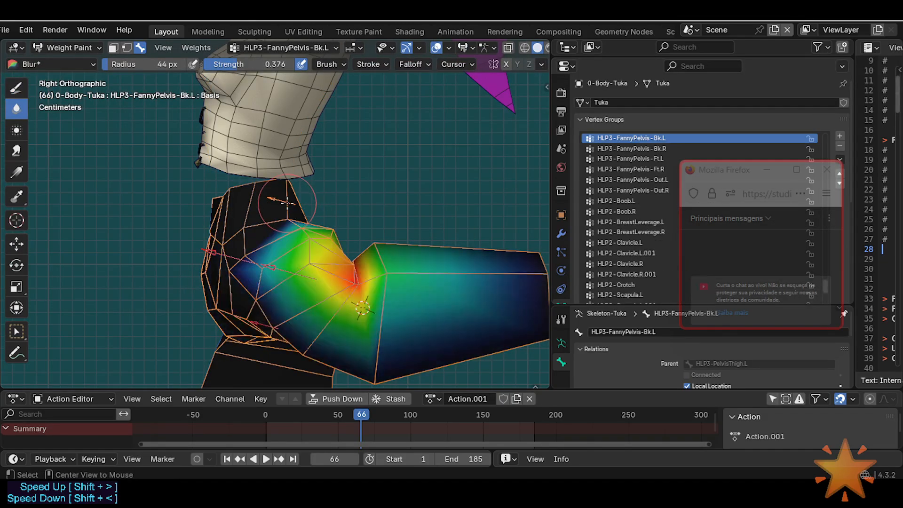
Test-move the HLP3-FannyPelvis-Bk.L bone backward to examine its influence on the hip, discarding the move.
key(g)
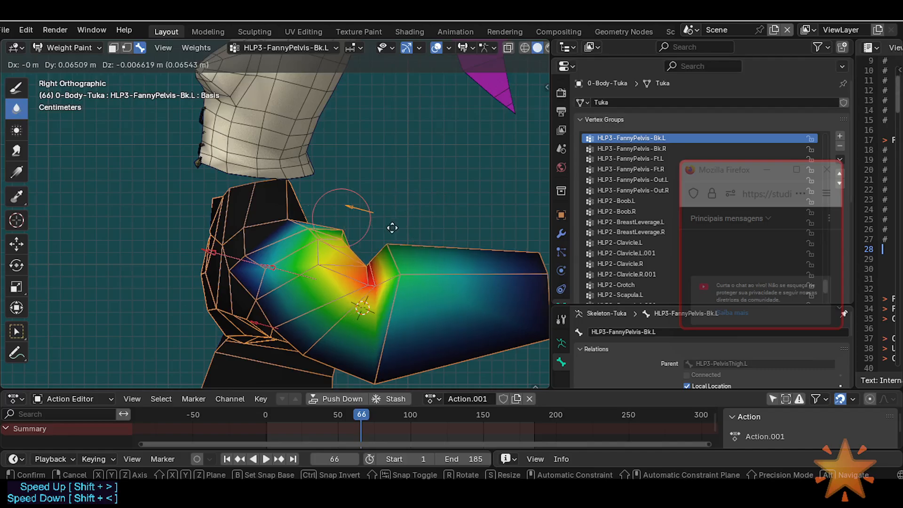
key(Escape)
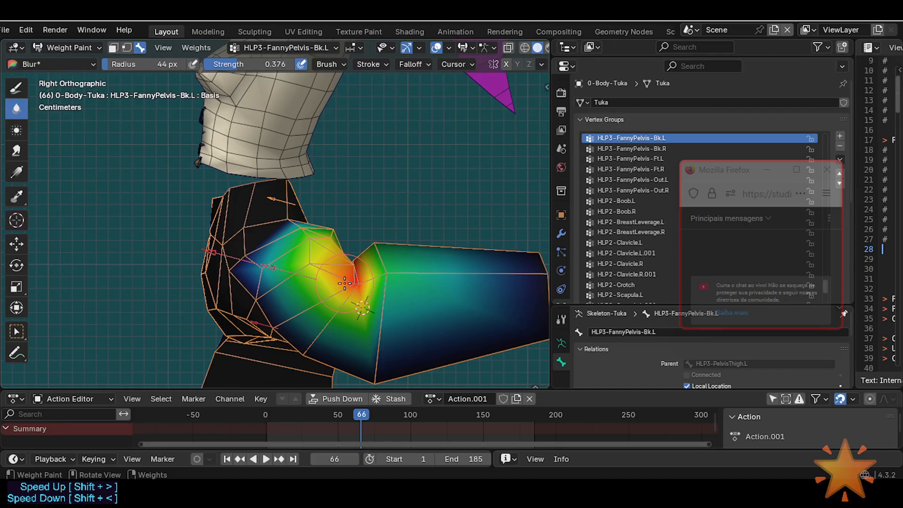
mouse_move(344, 282)
mouse_down()
mouse_move(324, 275)
mouse_move(305, 223)
mouse_move(325, 263)
mouse_move(371, 295)
mouse_move(376, 247)
mouse_move(360, 283)
mouse_up()
scroll(363, 288, up, 1)
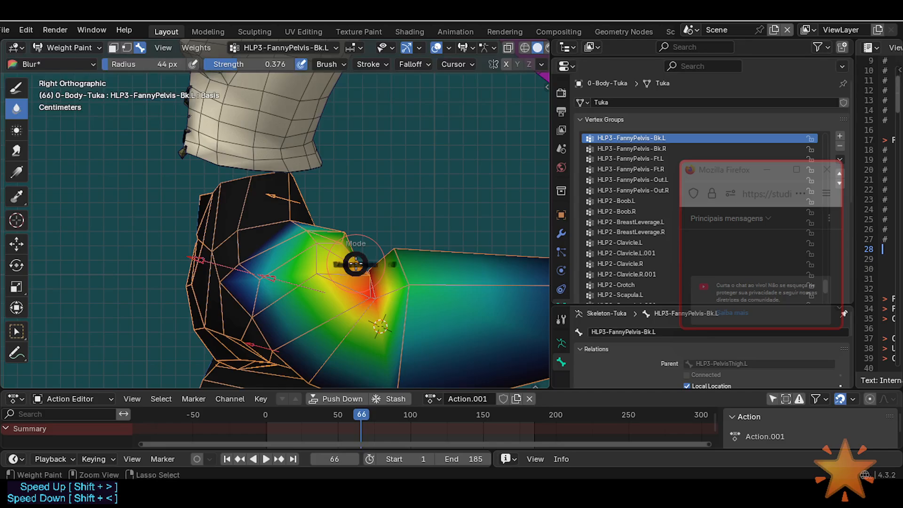
Leave weight painting and open the ARM-Tuka armature in Edit Mode.
key(ctrl+Tab)
click(245, 261)
click(289, 198)
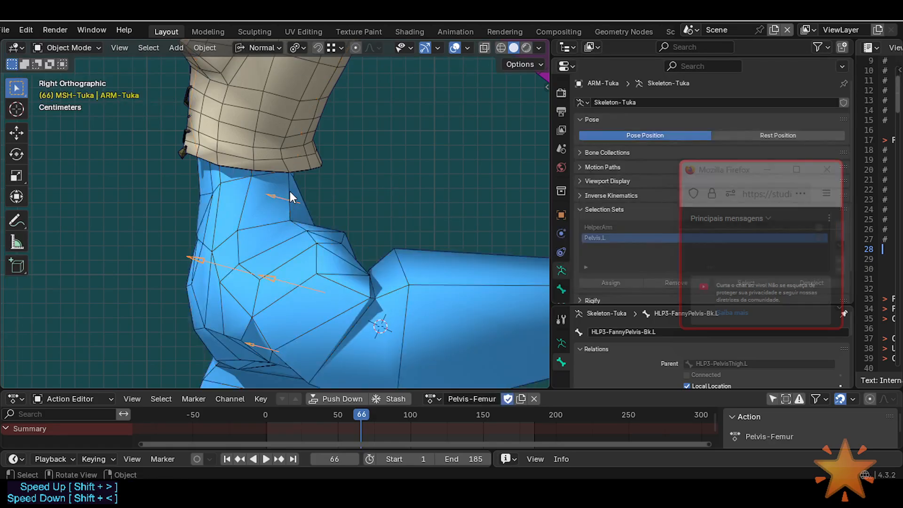
key(Tab)
Examine the placement of the helper and leverage bones around the left hip from several angles.
middle_drag(365, 272, 441, 294)
scroll(309, 274, up, 6)
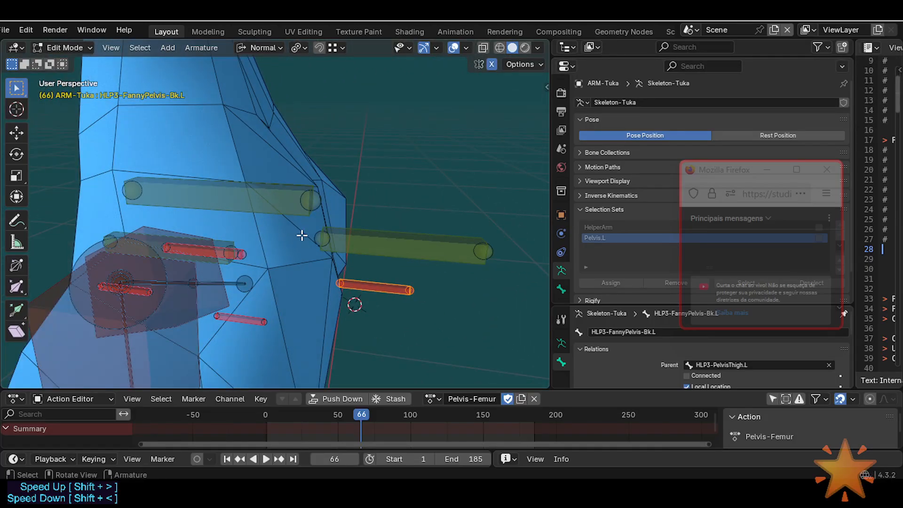
scroll(302, 235, down, 1)
scroll(287, 223, down, 3)
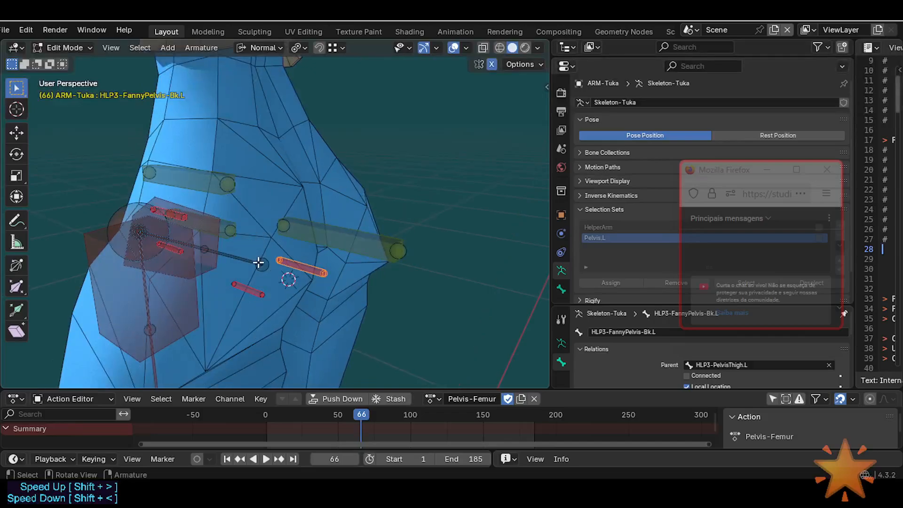
scroll(252, 269, down, 1)
scroll(249, 272, up, 1)
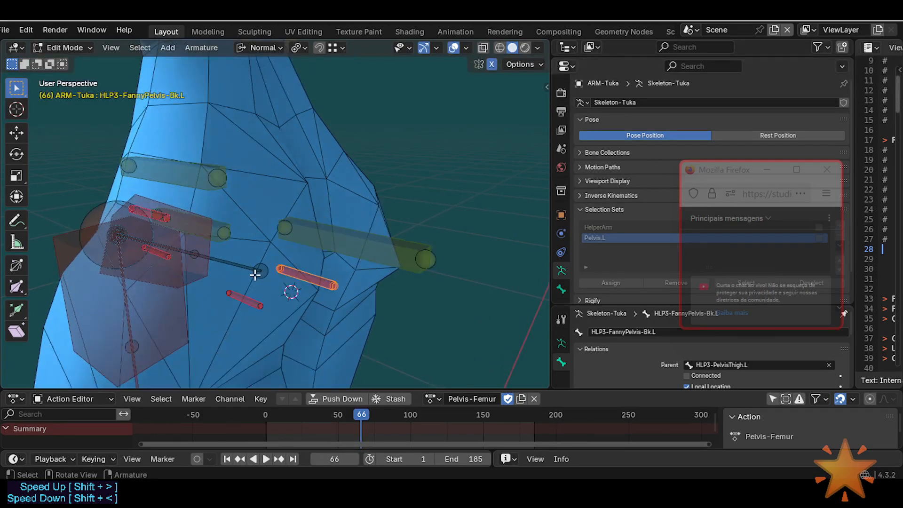
scroll(287, 284, up, 1)
scroll(309, 286, down, 2)
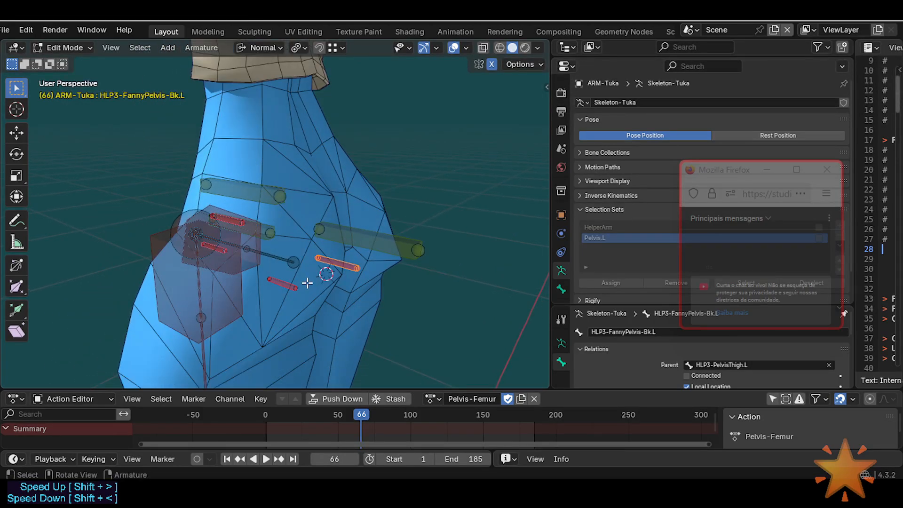
scroll(313, 295, up, 1)
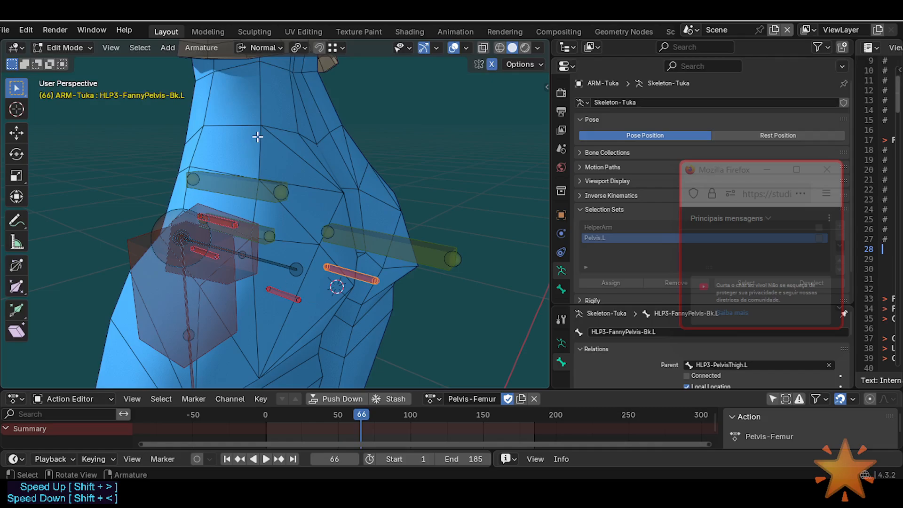
middle_drag(284, 242, 343, 281)
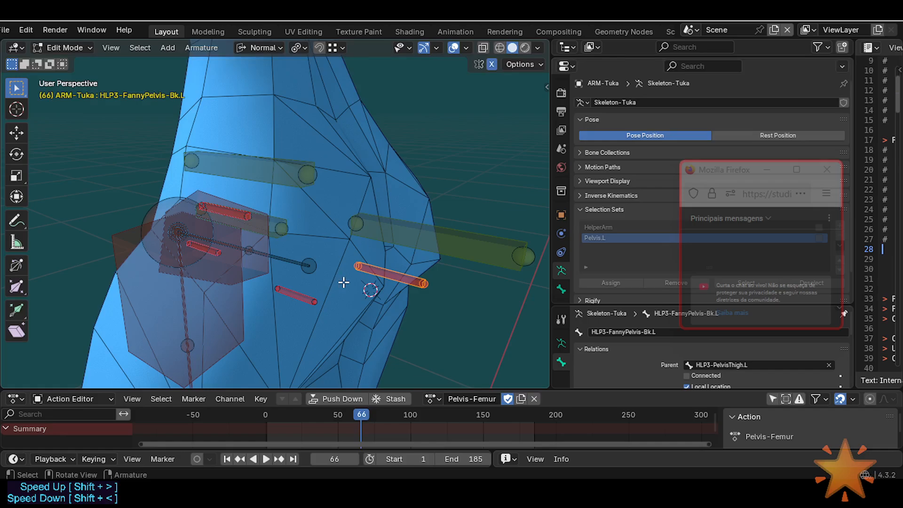
mouse_move(371, 268)
middle_down()
mouse_move(312, 270)
mouse_move(379, 257)
middle_up()
middle_drag(248, 170, 312, 191)
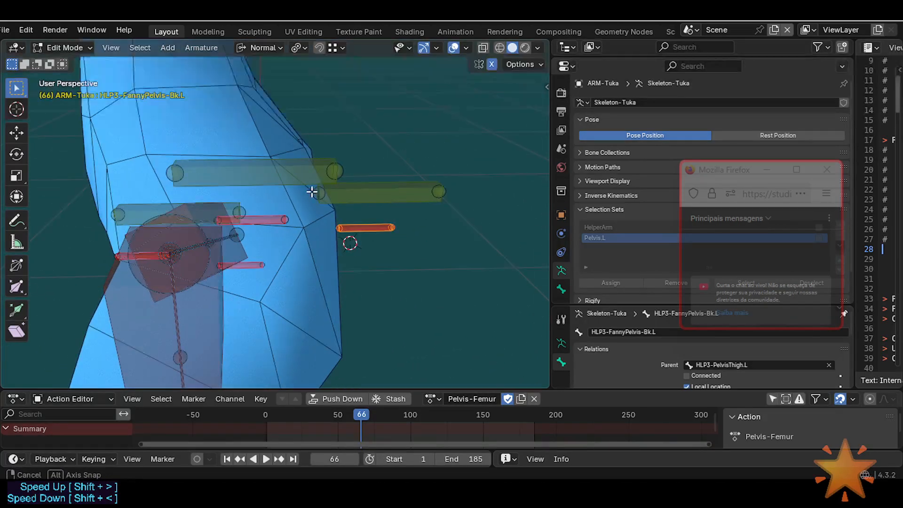
Select the bones similar to HLP3-FannyPelvis-Bk.L and hide all the others.
click(274, 168)
middle_drag(274, 167, 346, 211)
click(385, 262)
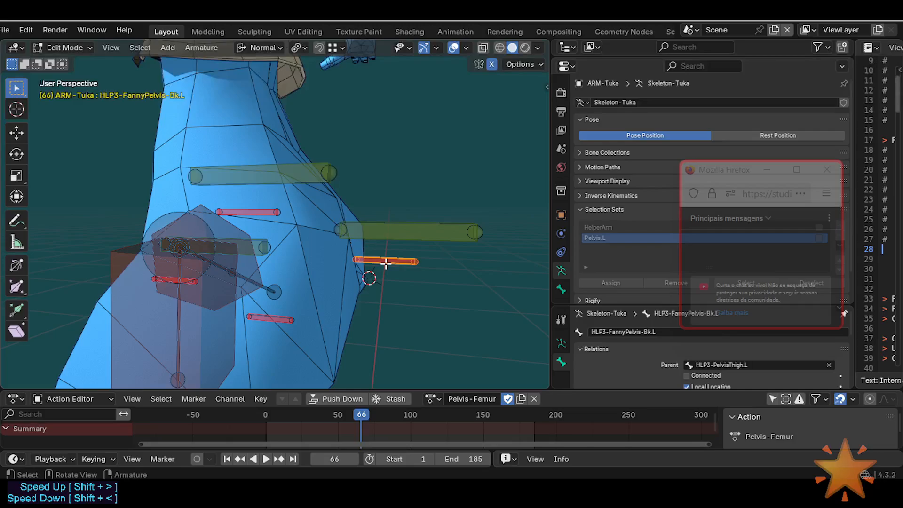
key(shift+g)
click(385, 264)
key(shift+h)
Duplicate the HLP3-FannyPelvis-Bk.L bone in place.
middle_drag(390, 244, 370, 243)
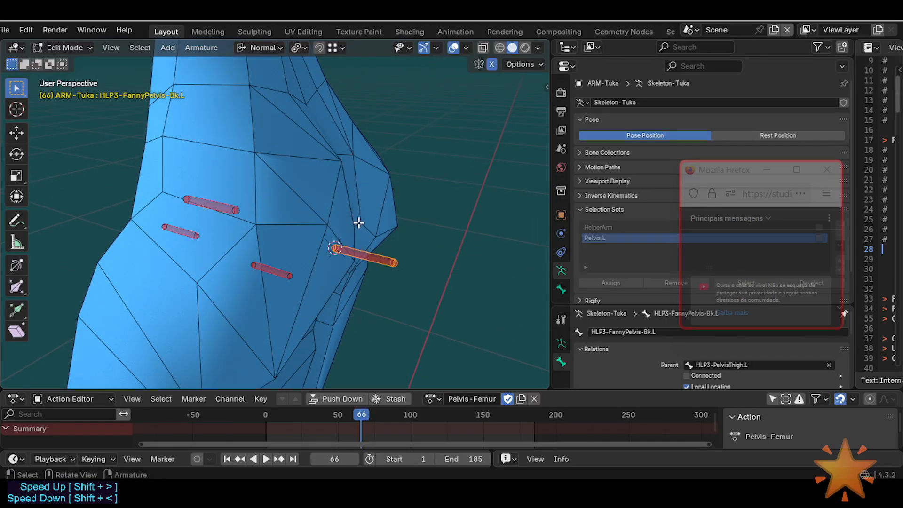
key(shift+d)
key(Escape)
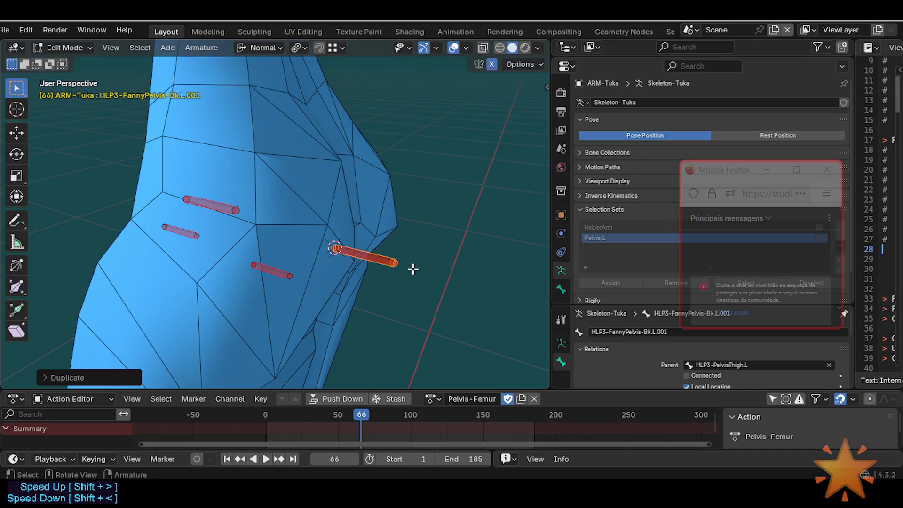
Scale the duplicated bone to nearly twice the original's length and reduce its B-Bone display thickness to a thin line.
key(ctrl+alt+s)
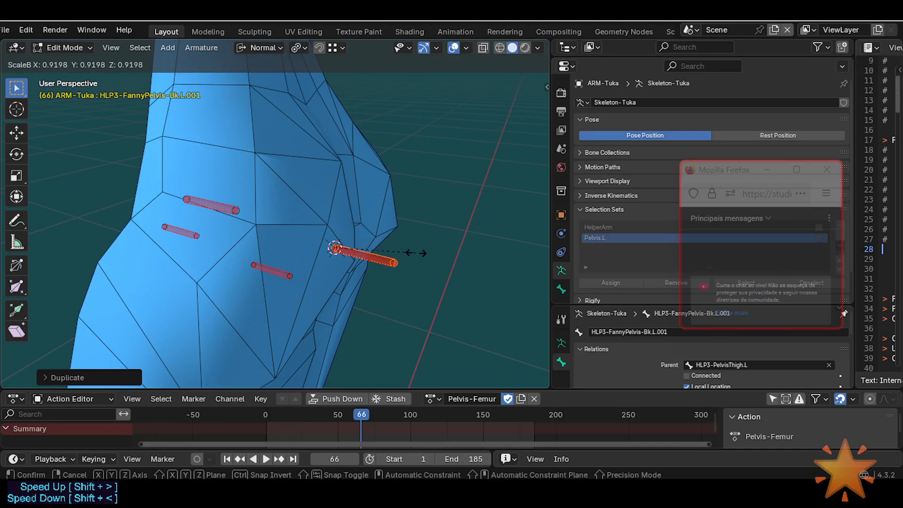
click(345, 278)
key(s)
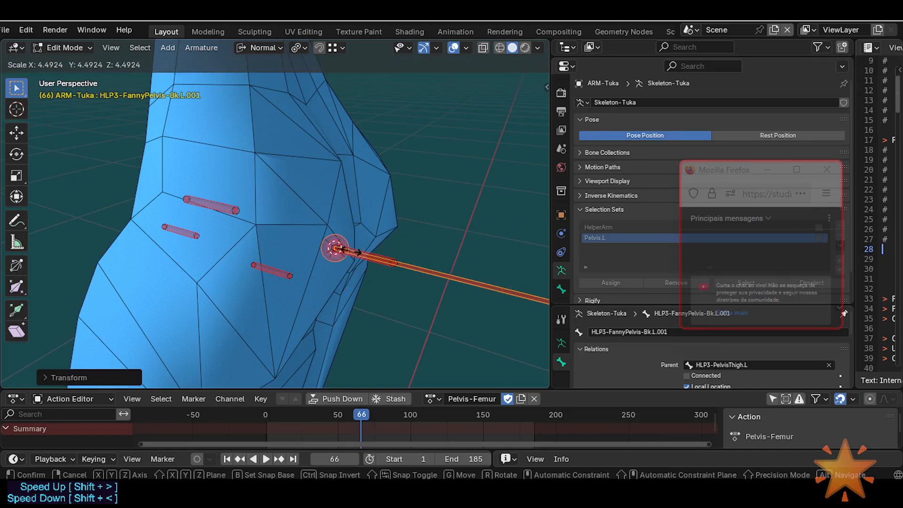
click(353, 256)
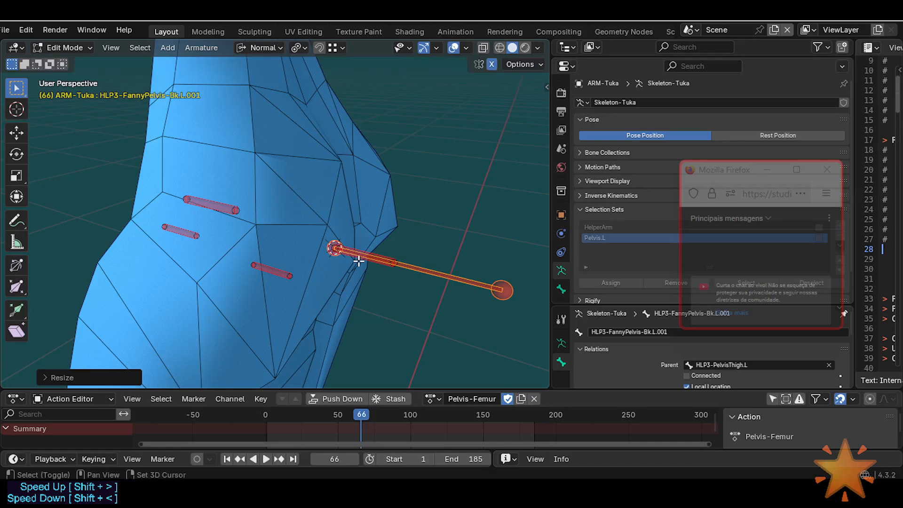
middle_drag(359, 256, 348, 299)
key(s)
click(373, 276)
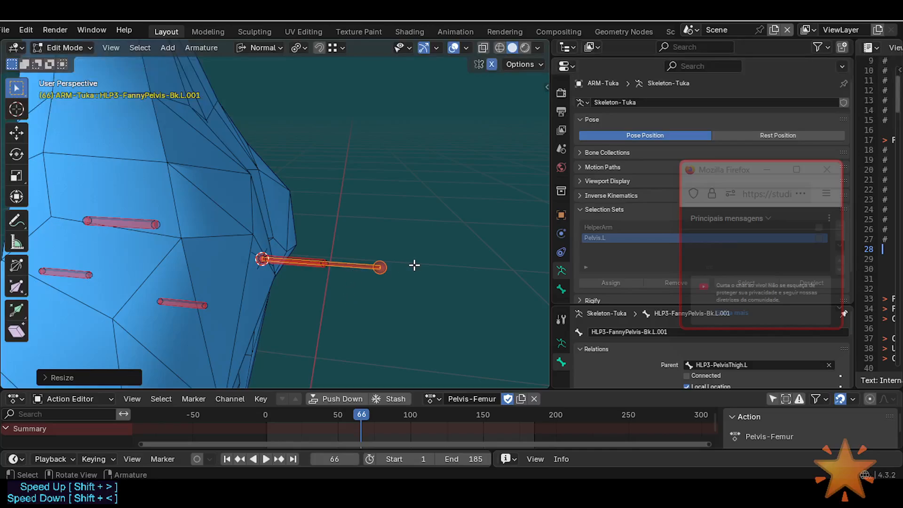
key(ctrl+alt+s)
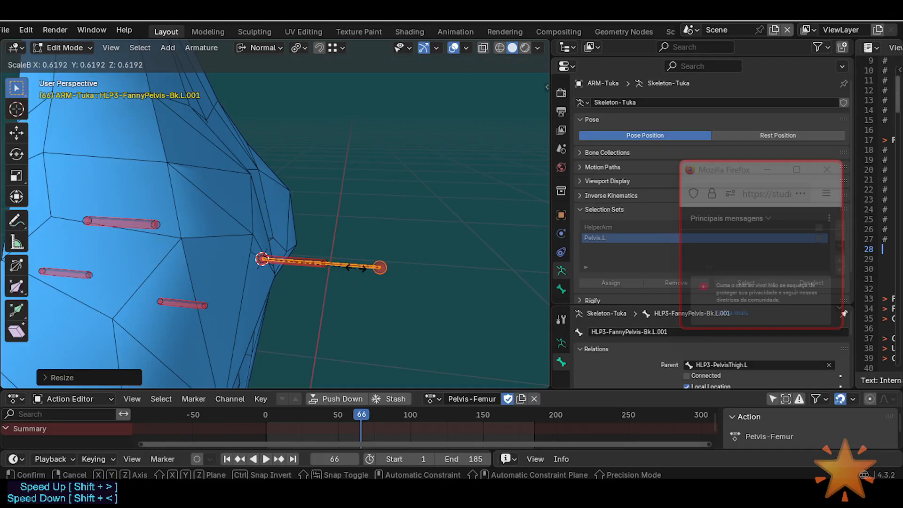
click(355, 268)
Set the duplicated bone's color to 13 - Theme Color Set.
click(562, 290)
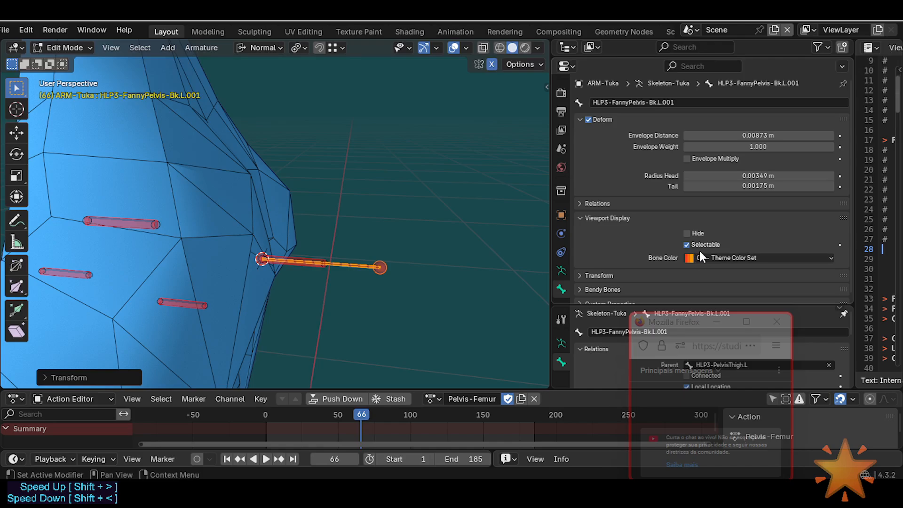
click(701, 254)
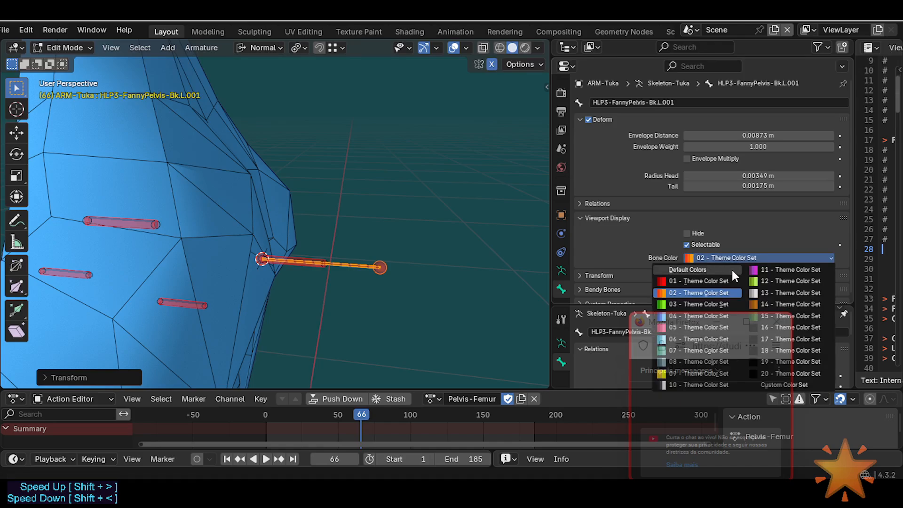
click(782, 292)
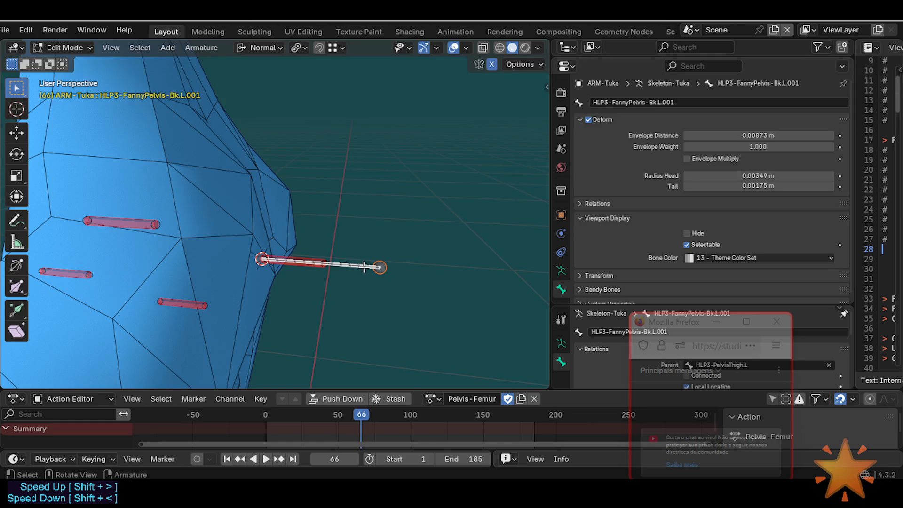
key(F2)
key(Escape)
key(alt+h)
middle_drag(381, 242, 344, 262)
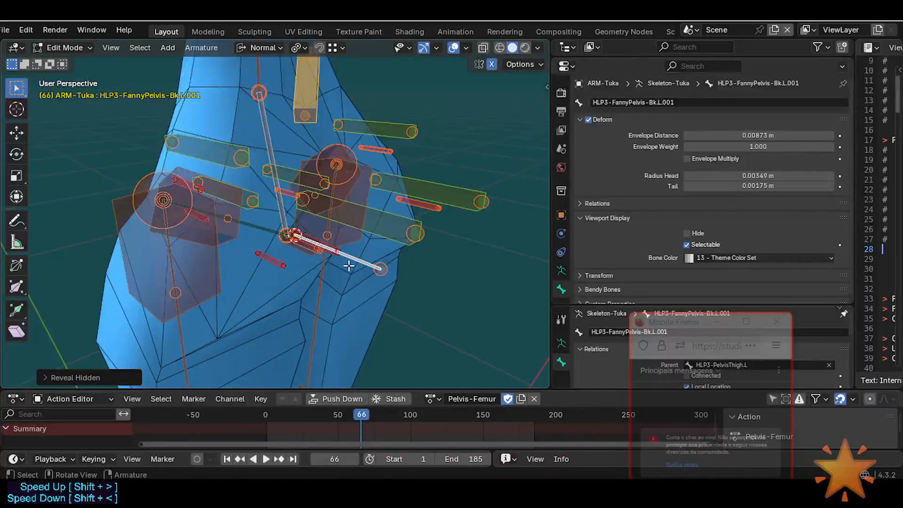
key(ctrl+z)
Symmetrize the duplicated bone to the opposite side of the pelvis.
right_click(360, 261)
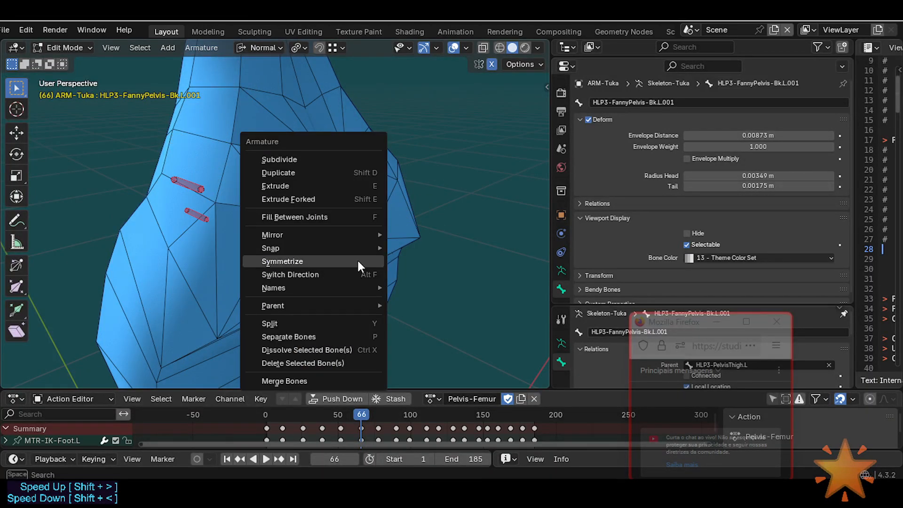
click(360, 260)
key(h)
middle_drag(379, 262, 372, 228)
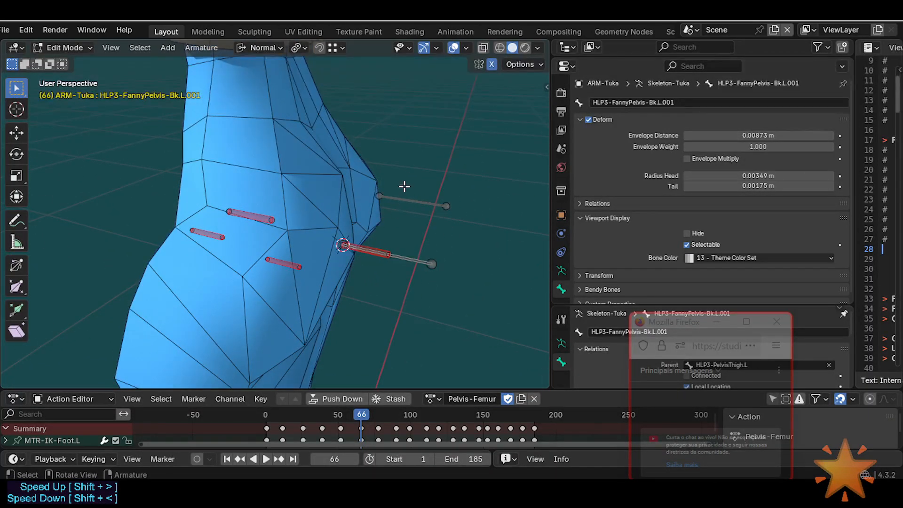
Parent the HLP3-FannyPelvis-Bk.L.001 bone to HLP3-FannyPelvis-Bk.L, keeping its offset.
click(403, 254)
click(379, 245)
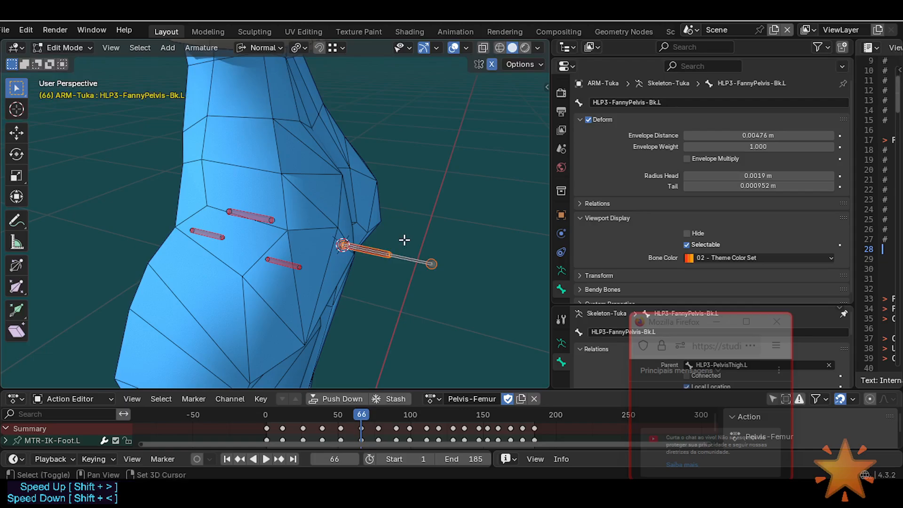
key(ctrl+p)
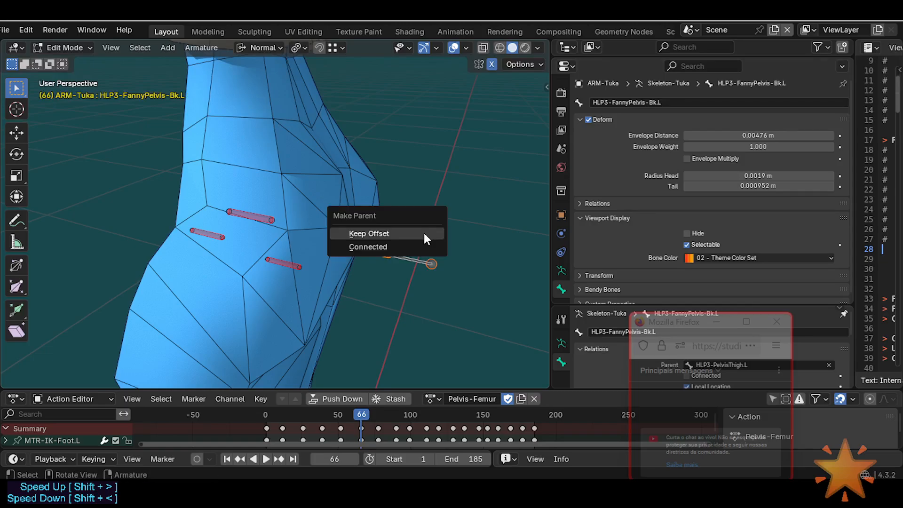
click(424, 233)
key(ctrl+Tab)
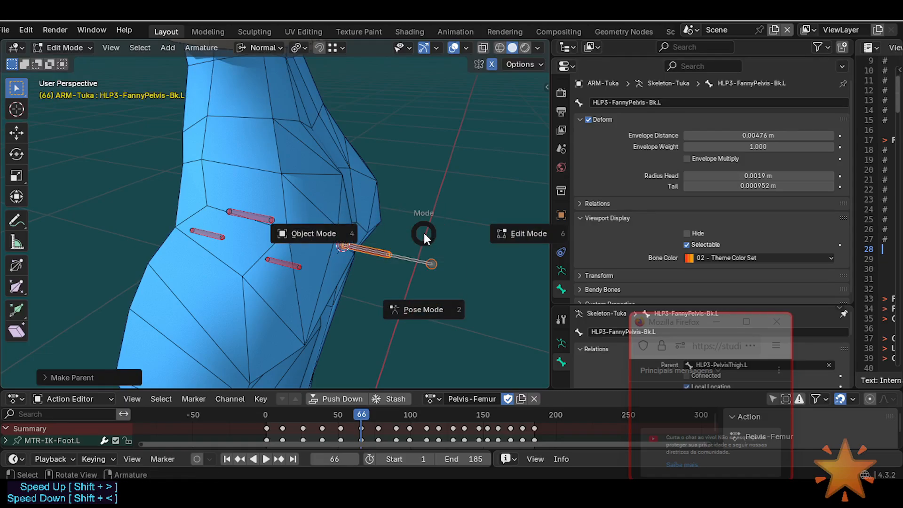
key(Escape)
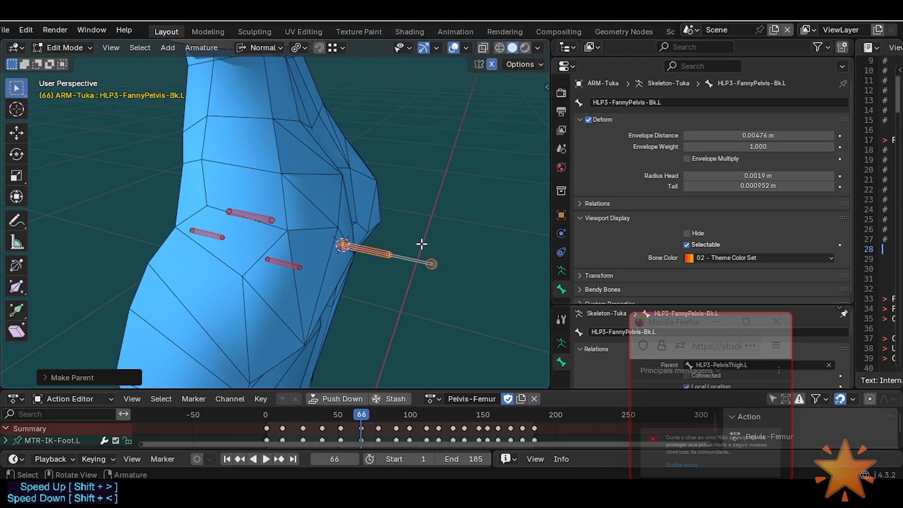
In Pose Mode, clear the WGT-EmptyArrow custom shape from the HLP3-FannyPelvis-Bk.R.001 bone.
key(ctrl+Tab)
click(400, 252)
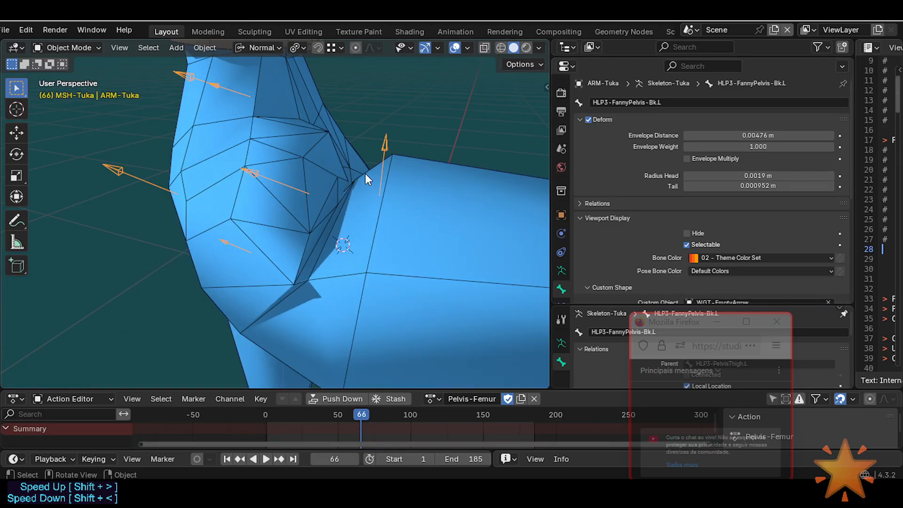
scroll(364, 176, down, 3)
scroll(347, 217, up, 2)
key(ctrl+Tab)
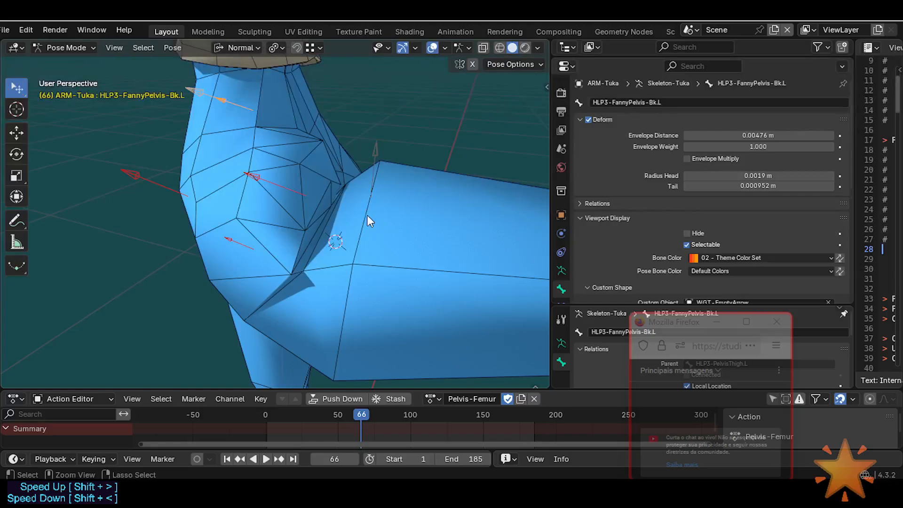
click(377, 150)
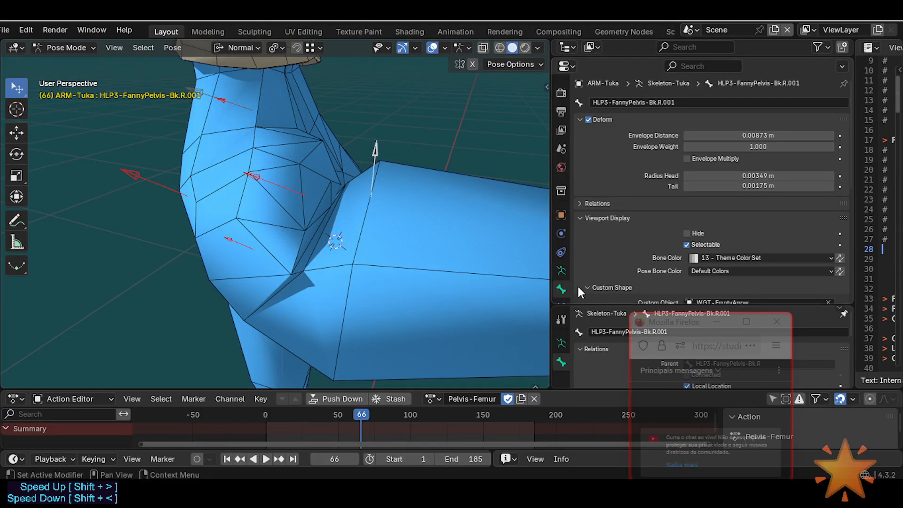
scroll(687, 261, down, 4)
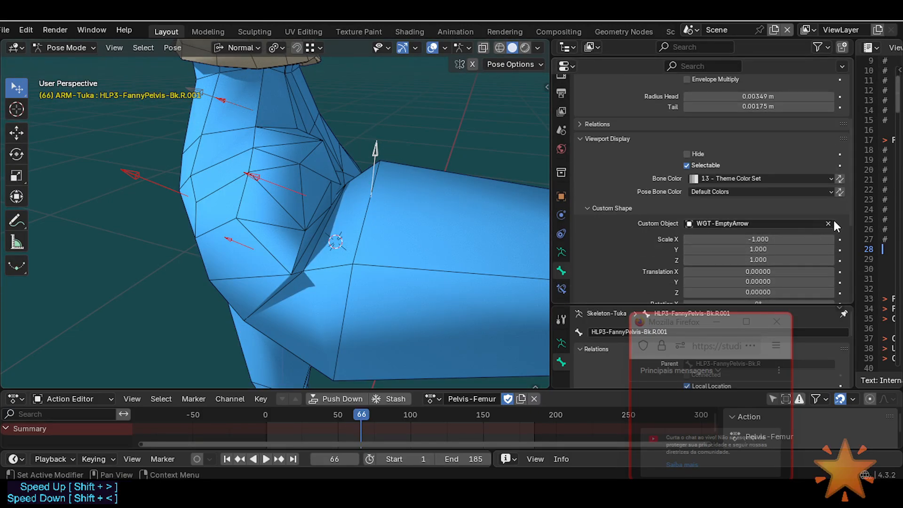
click(828, 224)
middle_drag(405, 207, 345, 228)
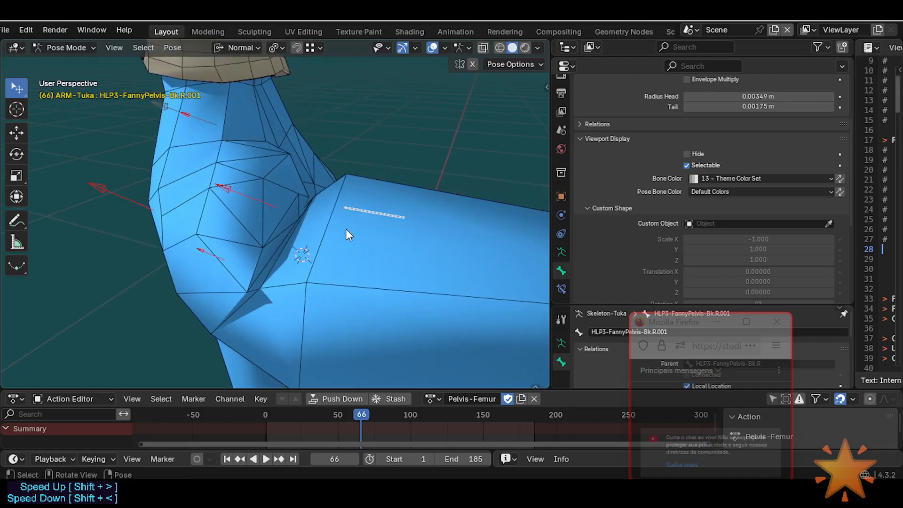
Return to Edit Mode and parent HLP3-FannyPelvis-Bk.L.001 to HLP3-FannyPelvis-Bk.L once more with its offset kept.
key(Tab)
key(Tab)
key(space)
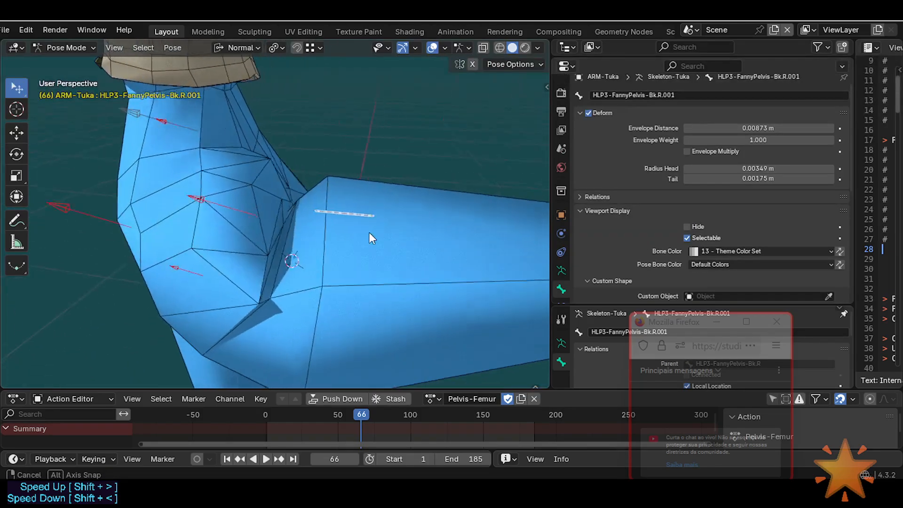
click(345, 414)
key(space)
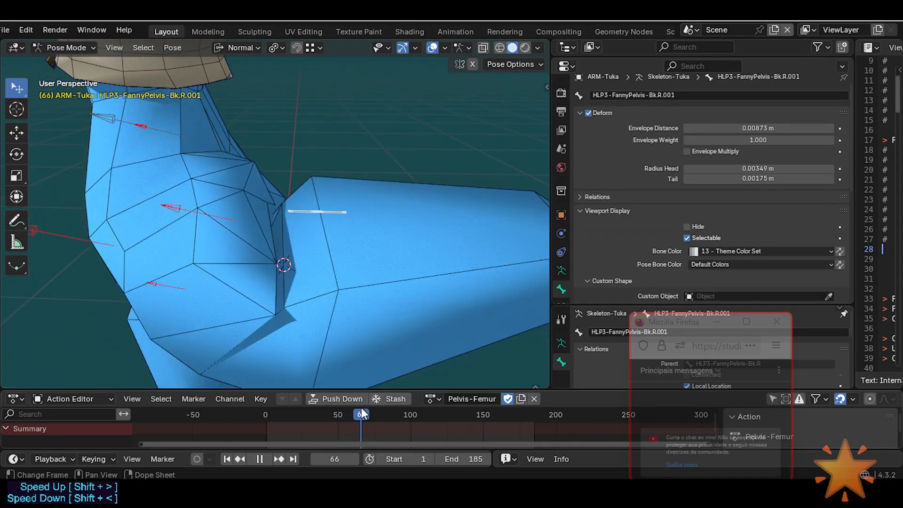
key(Tab)
click(348, 266)
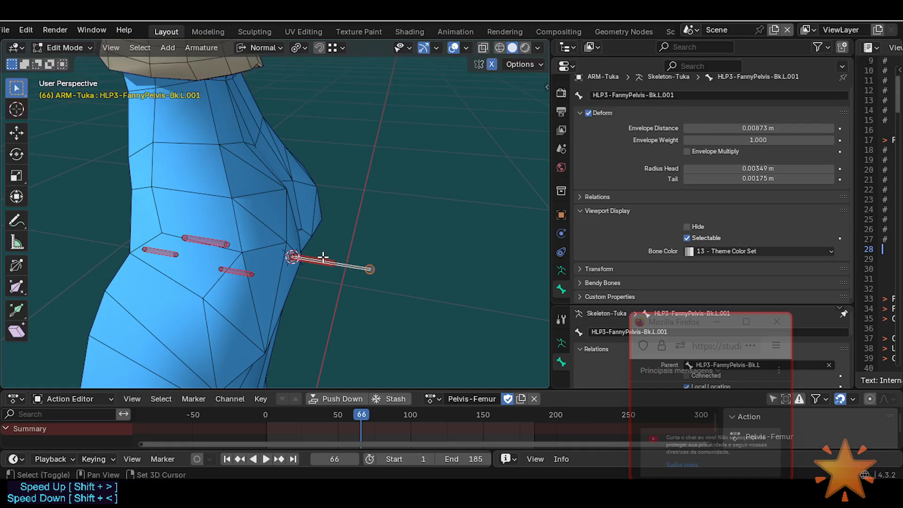
shift+click(323, 258)
key(ctrl+p)
click(322, 259)
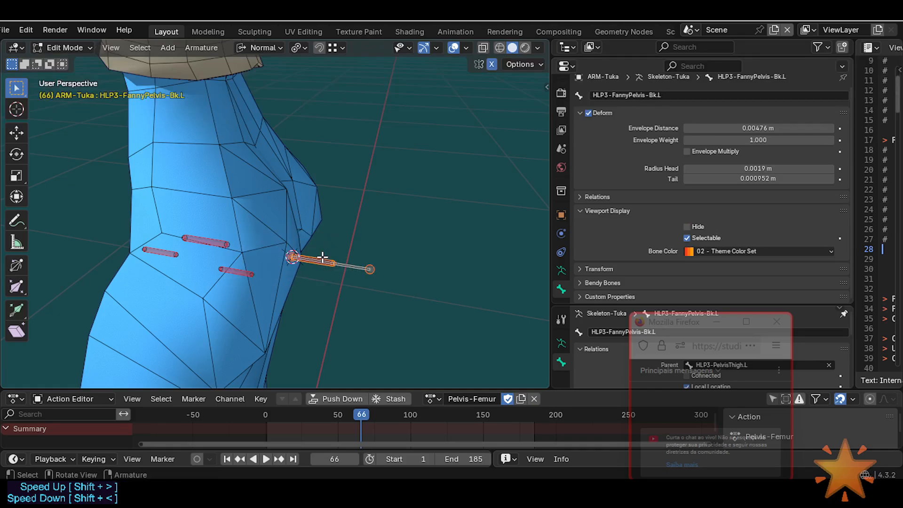
Hide the HLP3-FannyPelvis-Bk.R.001 bone in Pose Mode with the animation at frame 44.
key(ctrl+Tab)
click(323, 329)
click(361, 197)
middle_drag(350, 215, 342, 259)
mouse_move(318, 417)
mouse_down()
mouse_move(298, 413)
mouse_move(336, 412)
mouse_move(329, 414)
mouse_up()
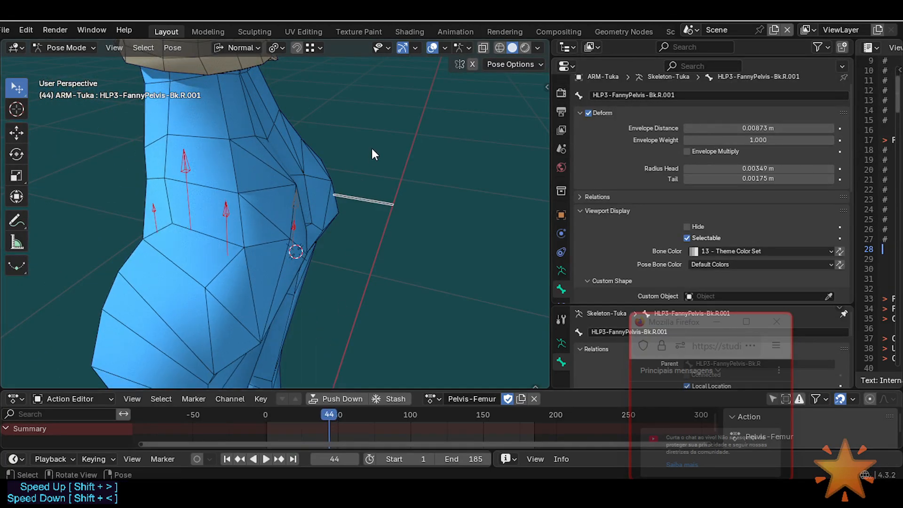
key(h)
Clear the WGT-EmptyArrow custom shape from the HLP3-FannyPelvis-Bk.L.001 bone.
click(292, 193)
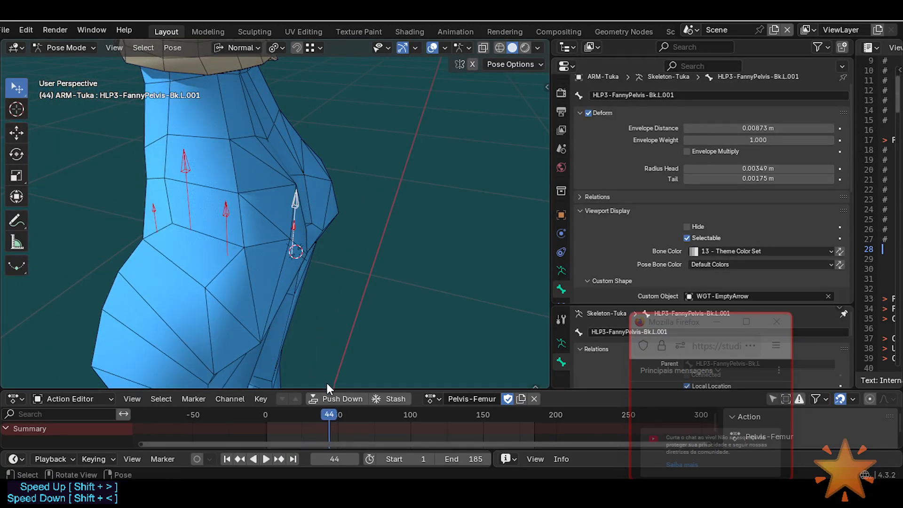
mouse_move(323, 416)
mouse_down()
mouse_move(294, 418)
mouse_move(338, 413)
mouse_move(287, 414)
mouse_move(325, 413)
mouse_up()
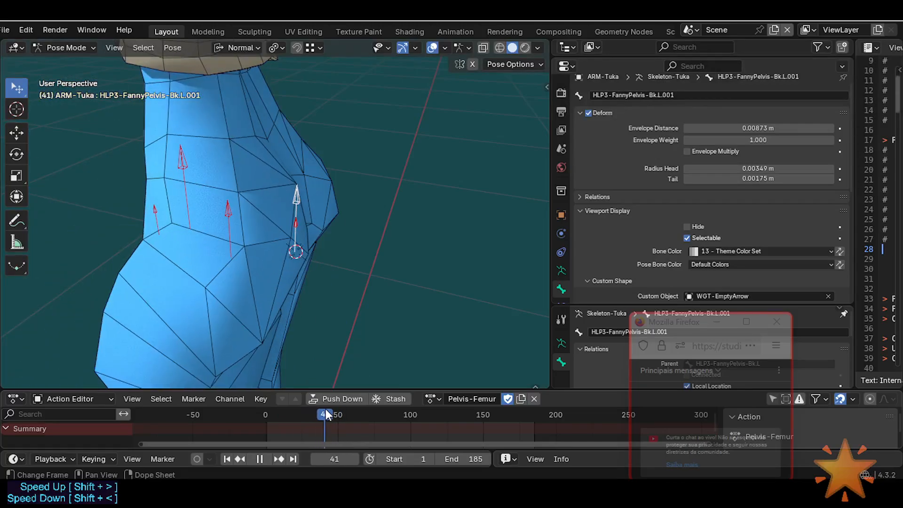
drag(667, 322, 491, 329)
scroll(747, 253, down, 5)
click(828, 217)
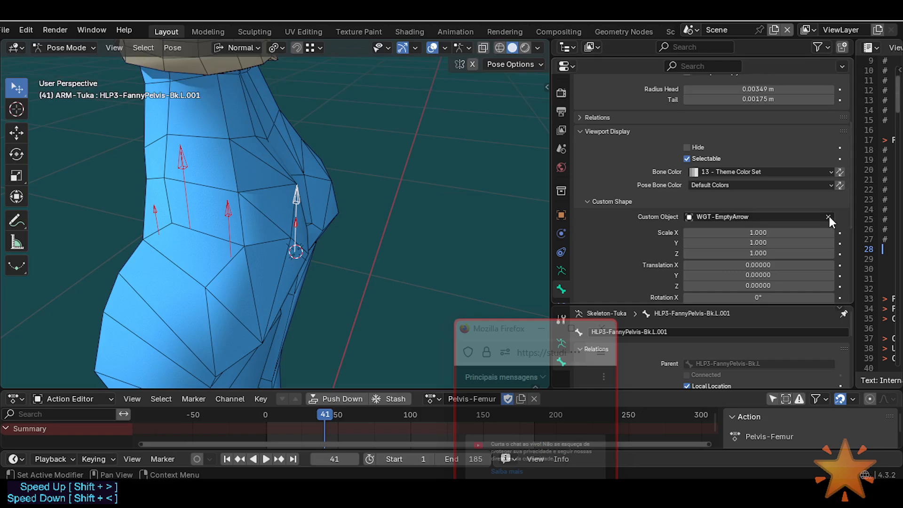
Scrub the animation and examine how HLP3-FannyPelvis-Bk.L.001 and its parent bone follow the left gluteus.
drag(300, 419, 358, 413)
middle_drag(237, 224, 324, 348)
drag(360, 416, 330, 413)
middle_drag(349, 293, 337, 238)
scroll(306, 241, up, 2)
scroll(305, 241, up, 2)
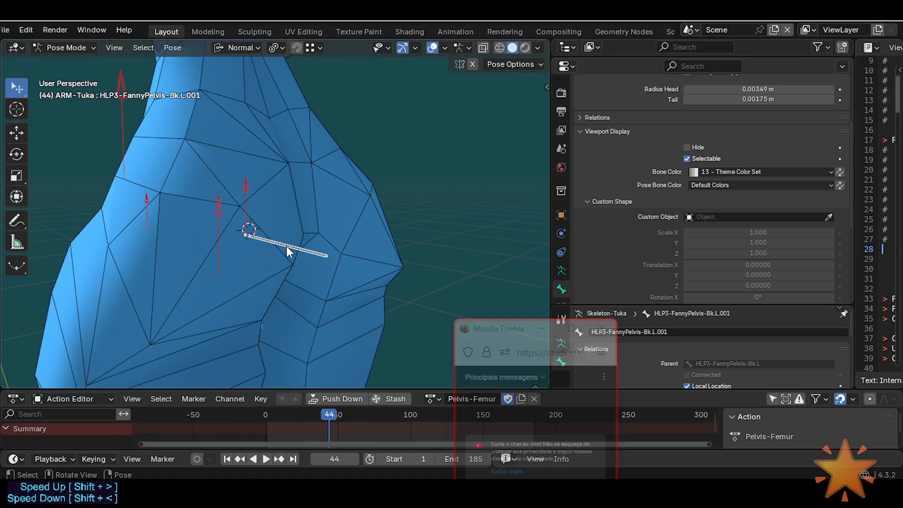
click(246, 205)
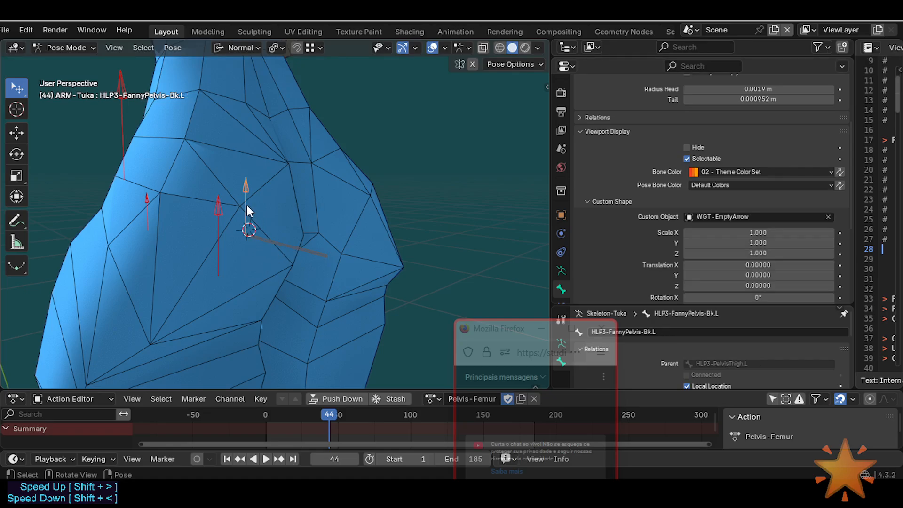
click(278, 243)
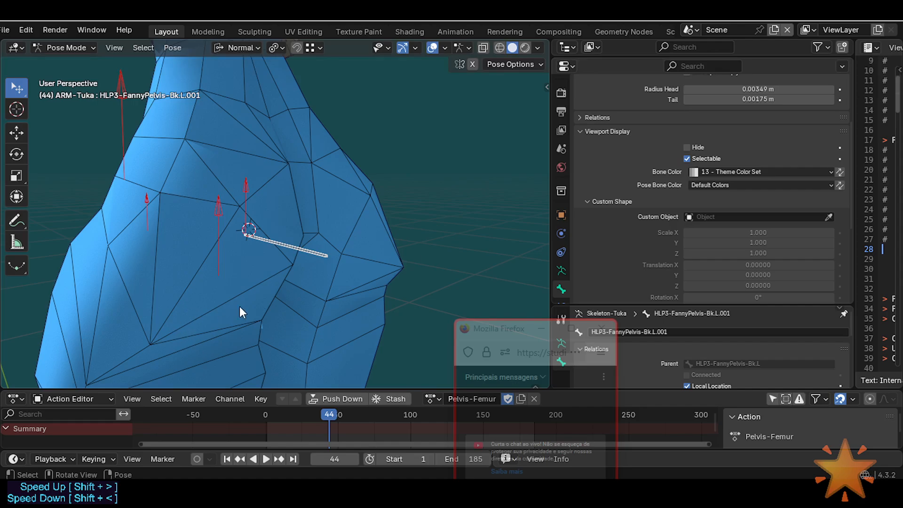
Select the body mesh together with the armature and enter Weight Paint mode.
key(ctrl+Tab)
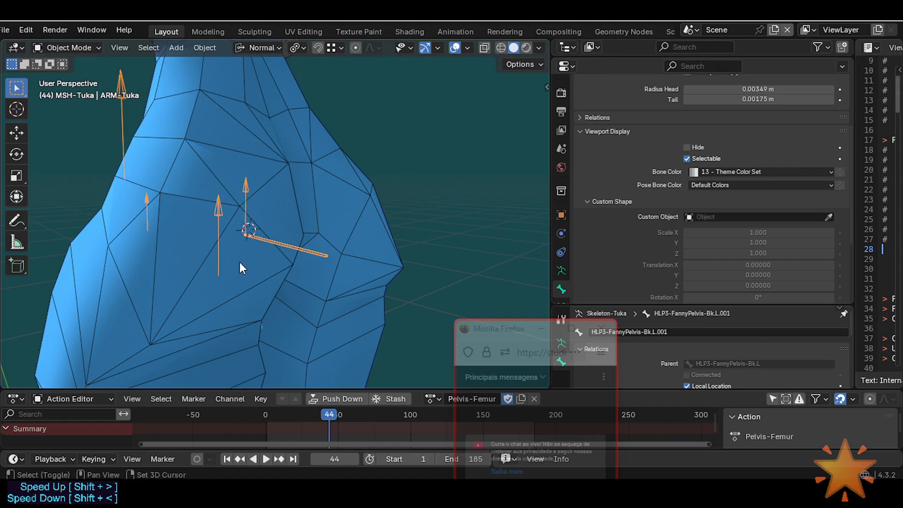
shift+click(248, 279)
key(ctrl+Tab)
click(151, 197)
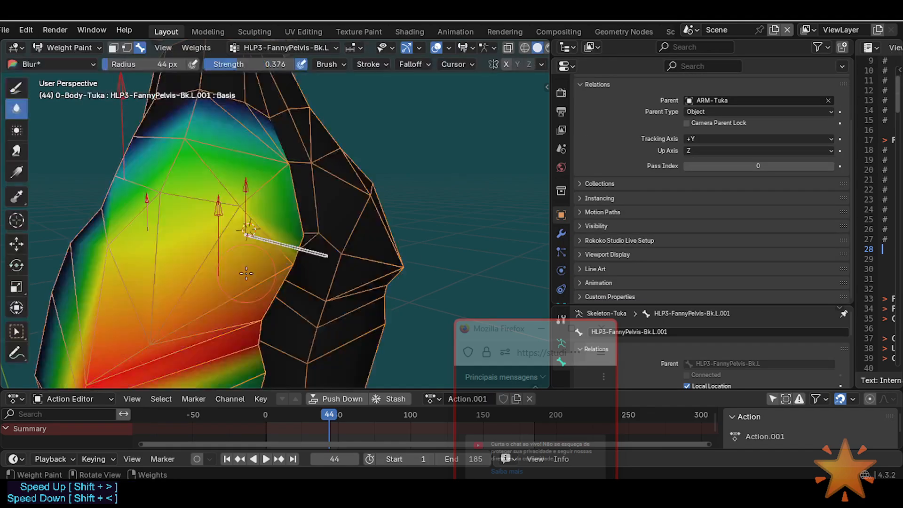
Alternate between the HLP3-FannyPelvis-Bk.L and HLP3-FannyPelvis-Bk.L.001 bones to compare their weights on the body mesh.
alt+click(244, 214)
alt+click(271, 242)
alt+click(245, 215)
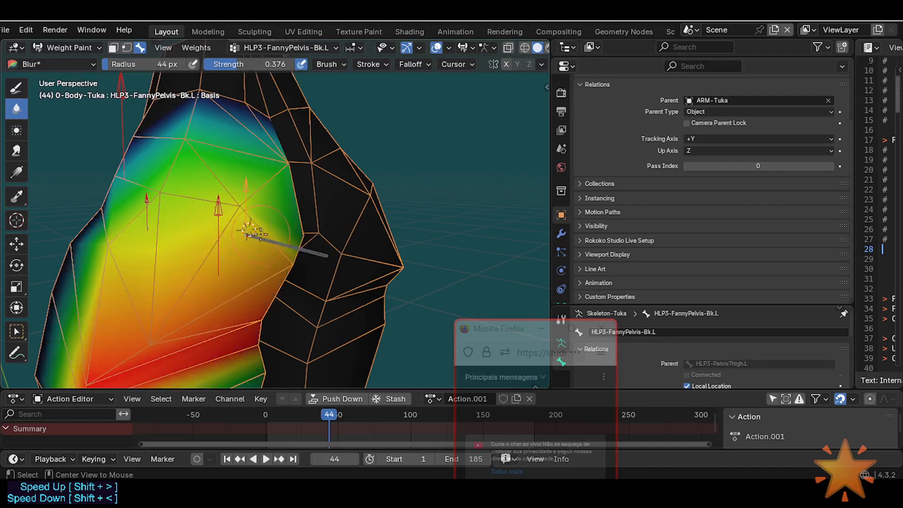
scroll(256, 251, down, 2)
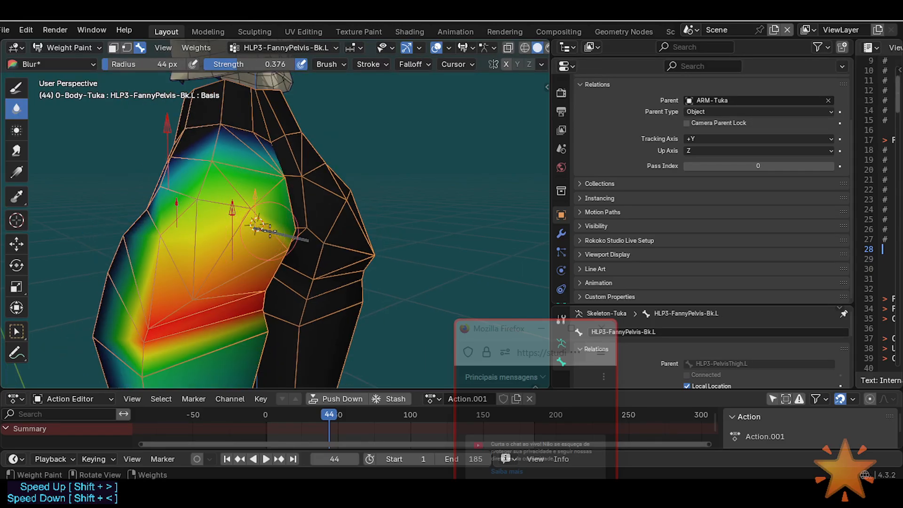
alt+click(277, 232)
alt+click(262, 195)
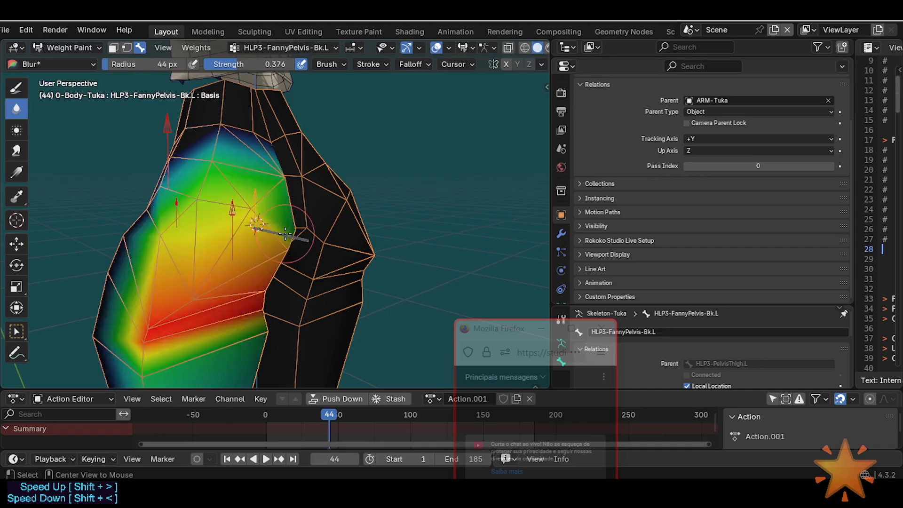
alt+click(284, 252)
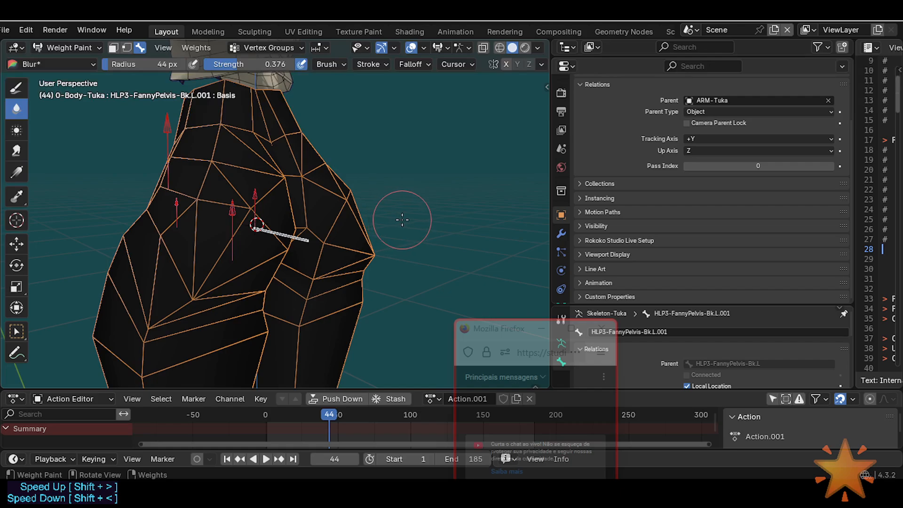
Activate the vertex groups of HLP3-FannyPelvis-Bk.R.001 and then L.001, and set the Paint brush's weight to 1.000.
key(ctrl+shift+m)
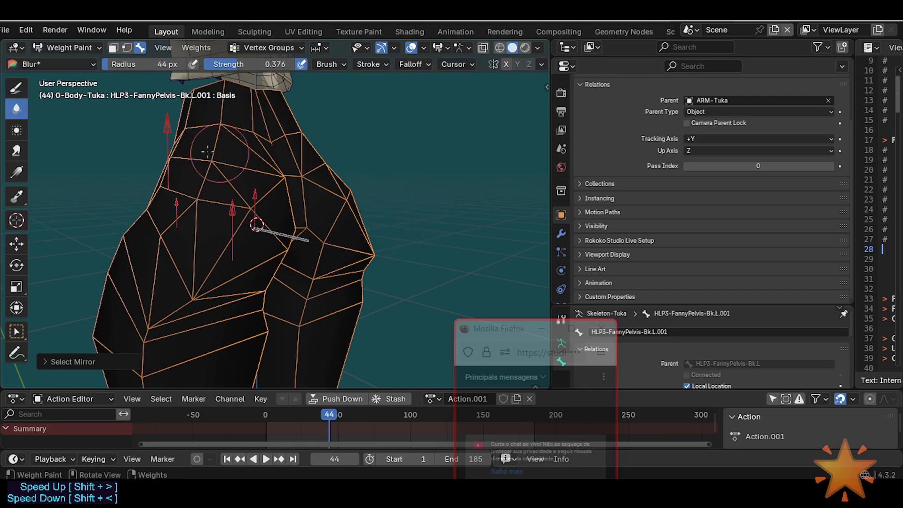
click(14, 92)
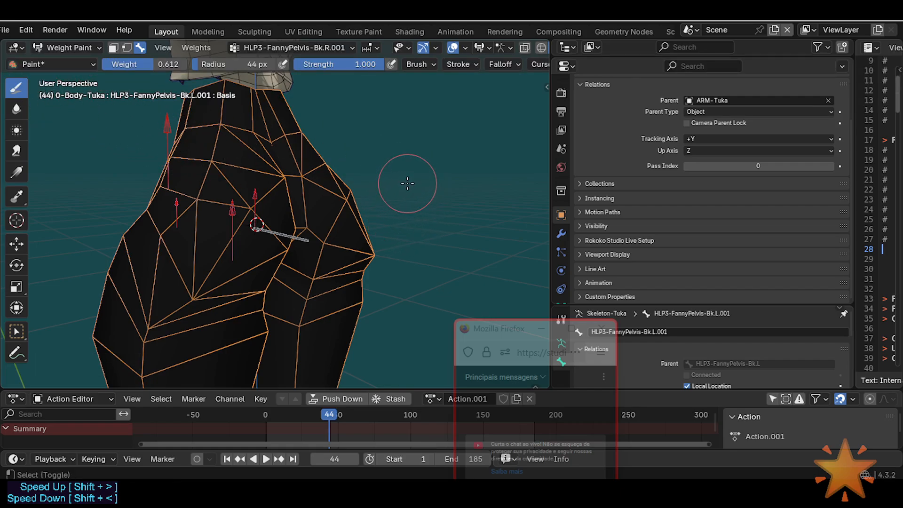
ctrl+shift+click(281, 230)
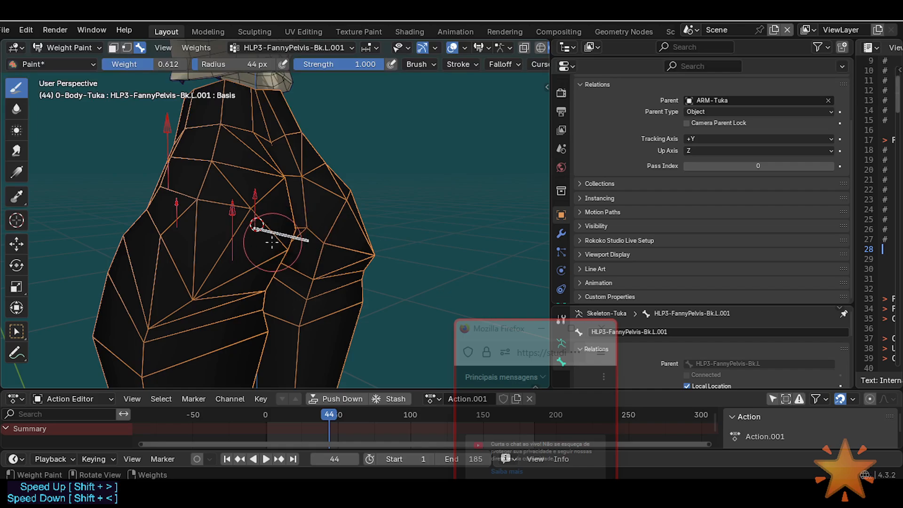
key(ctrl+f)
click(243, 207)
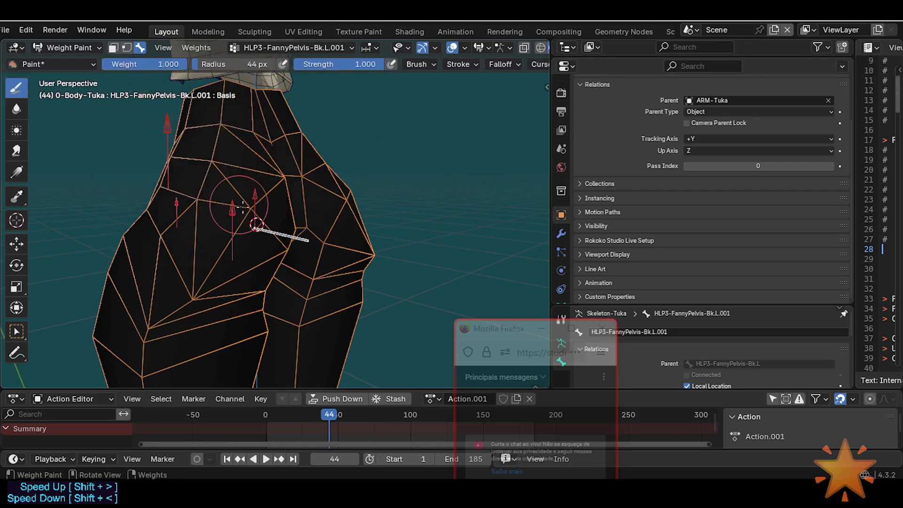
scroll(526, 64, down, 4)
click(524, 64)
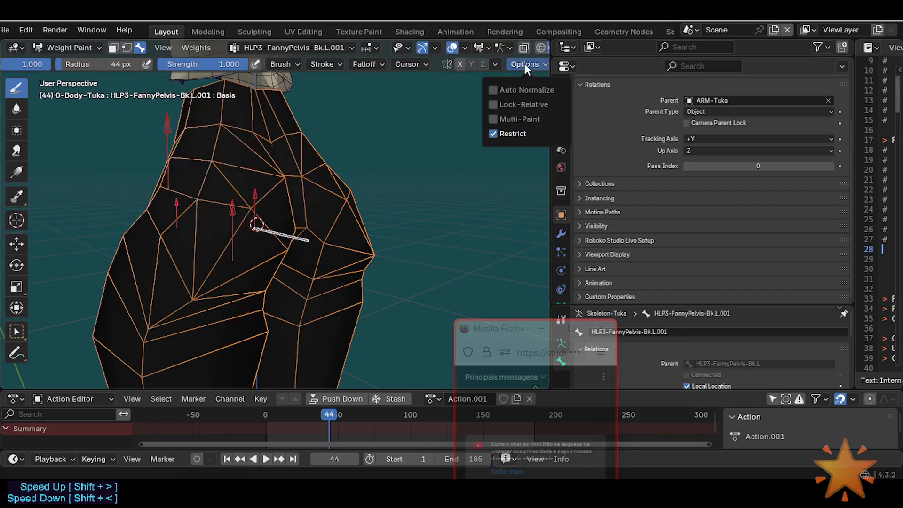
Play and scrub the animation to examine how the left gluteus and thigh deform as the leg rises.
scroll(262, 207, up, 2)
middle_drag(287, 210, 300, 226)
key(space)
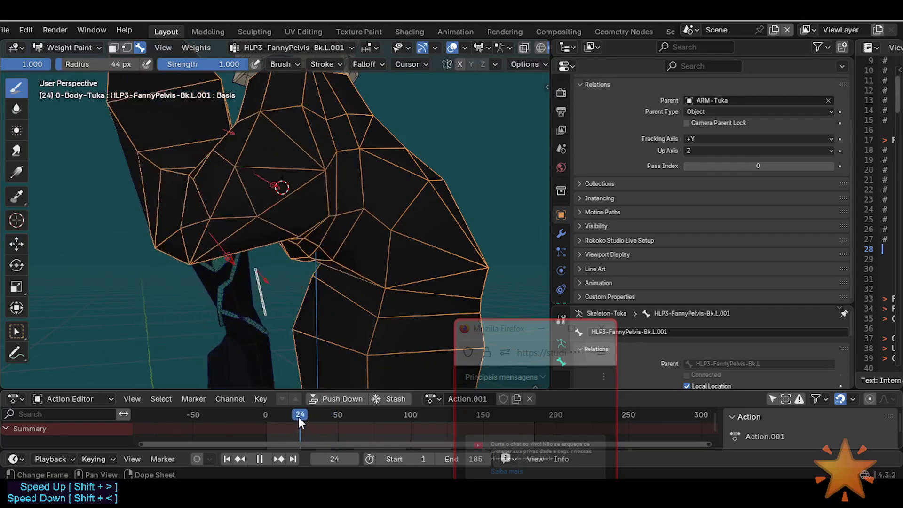
key(space)
mouse_move(365, 344)
middle_down()
mouse_move(399, 259)
mouse_move(340, 266)
mouse_move(296, 291)
mouse_move(339, 282)
mouse_move(332, 278)
mouse_move(332, 316)
mouse_move(347, 353)
mouse_move(362, 302)
mouse_move(332, 254)
middle_up()
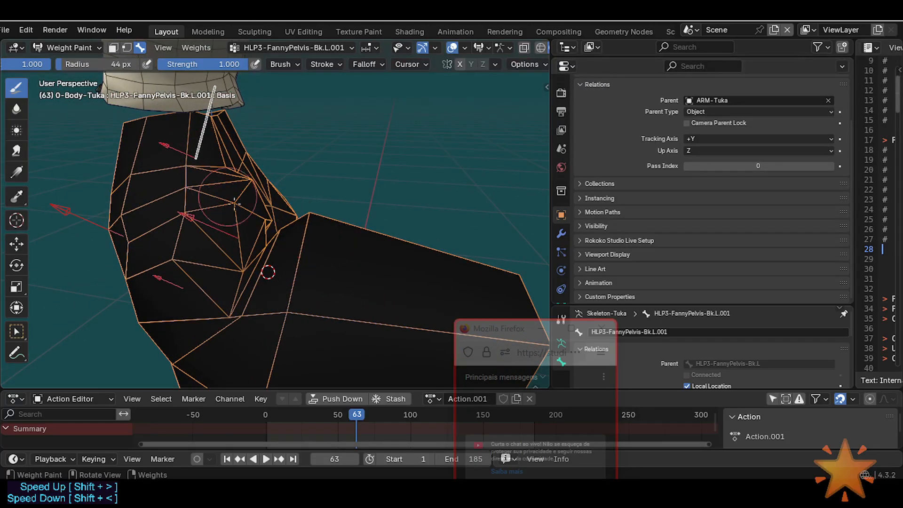
key(space)
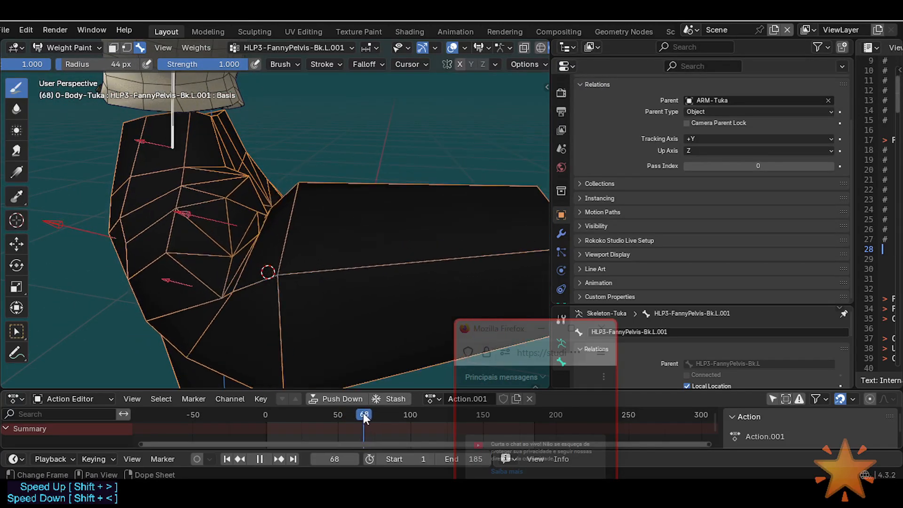
drag(363, 413, 353, 413)
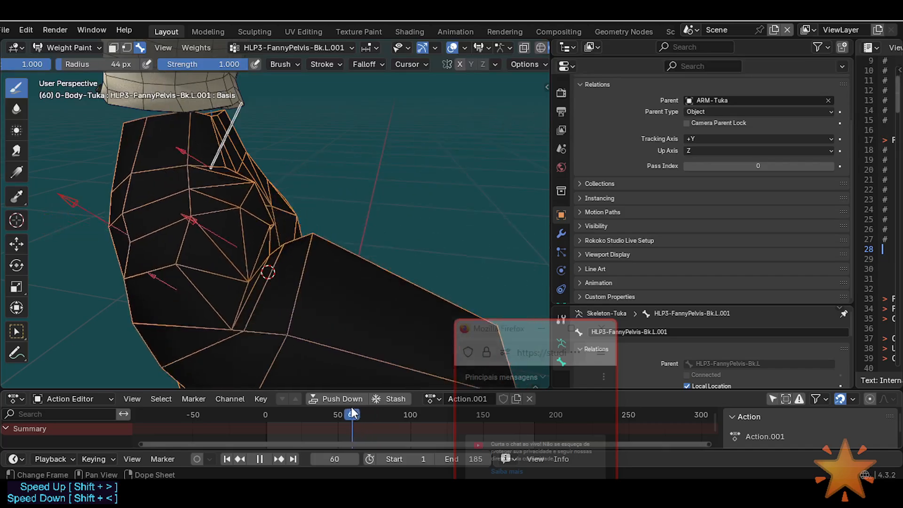
Paint weight 1.000 for HLP3-FannyPelvis-Bk.L.001 along the crease between the left gluteus and thigh, working at frames 63 and 56.
key(space)
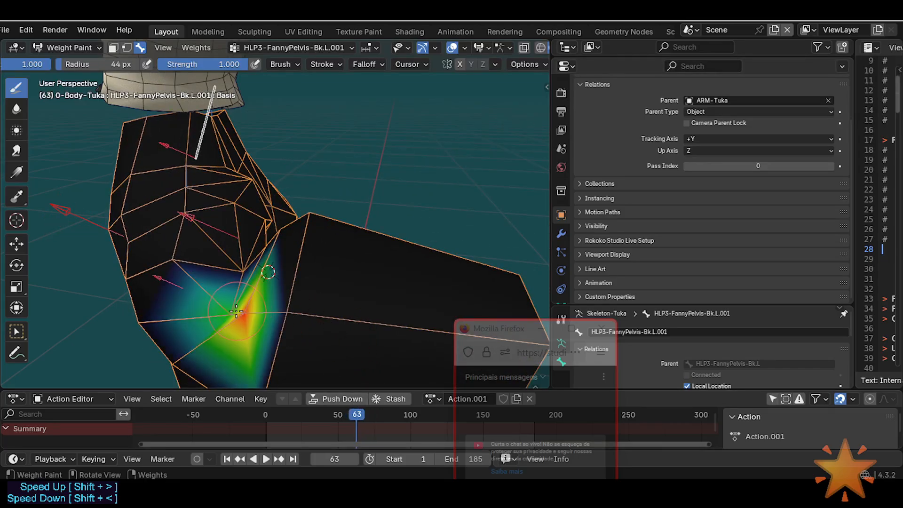
middle_drag(240, 310, 234, 312)
drag(356, 417, 346, 414)
mouse_move(345, 381)
middle_down()
mouse_move(297, 280)
mouse_move(343, 242)
mouse_move(301, 272)
middle_up()
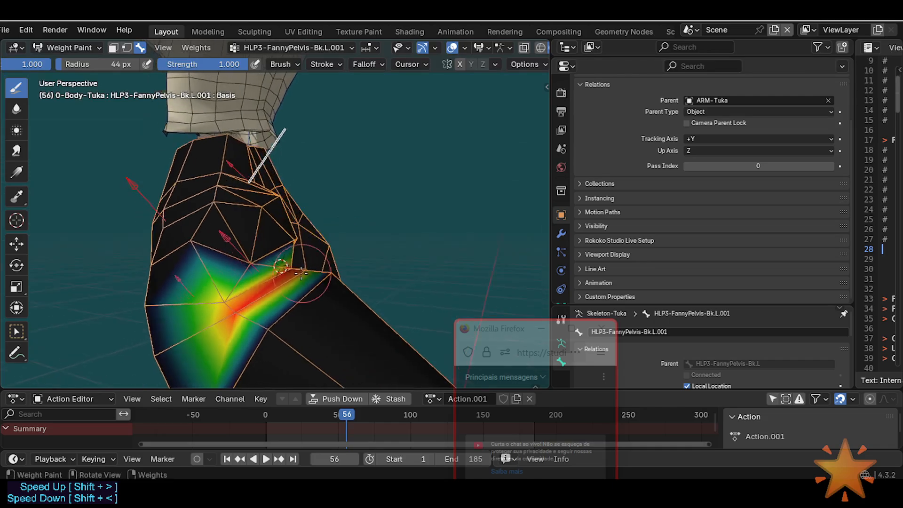
Soften the painted crease weights into the thigh with the Blur brush at strength 0.376 and radius 44 px.
click(16, 109)
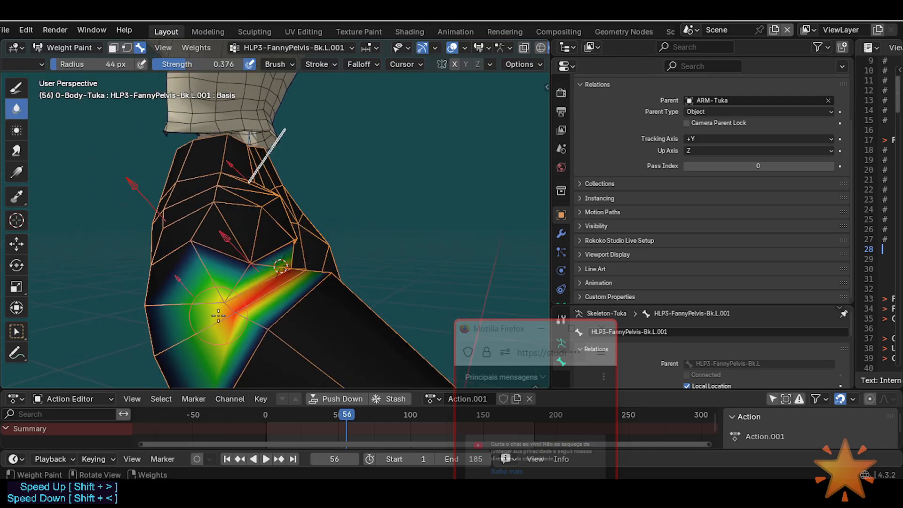
middle_drag(281, 268, 255, 326)
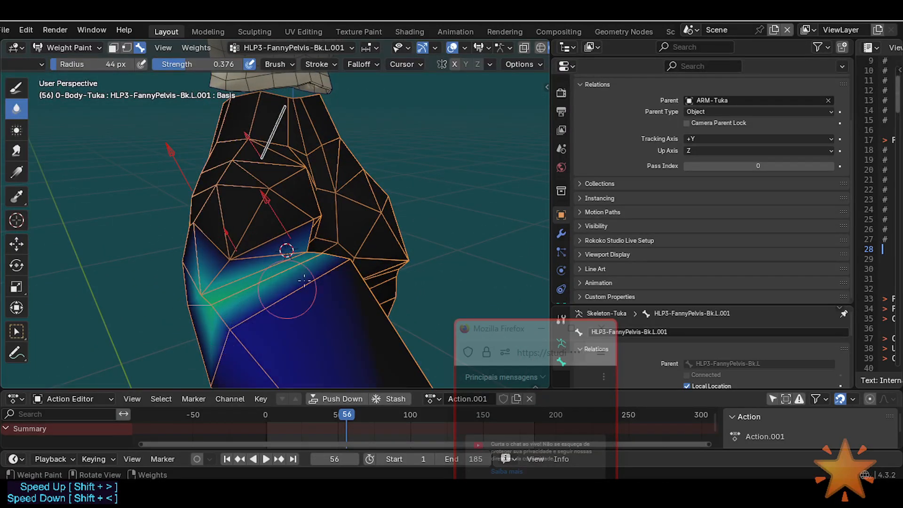
mouse_move(304, 280)
middle_down()
mouse_move(348, 264)
mouse_move(276, 261)
mouse_move(272, 281)
mouse_move(304, 355)
middle_up()
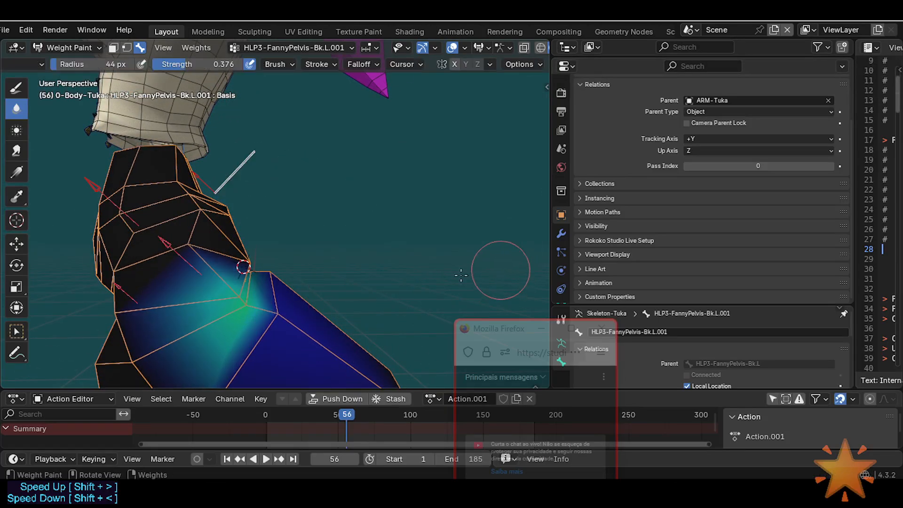
Test the weights by moving HLP3-FannyPelvis-Bk.L.001 freely and along its Y axis, cancelling each move.
middle_drag(495, 272, 323, 258)
key(g)
right_click(324, 292)
scroll(318, 294, down, 3)
key(g)
key(y)
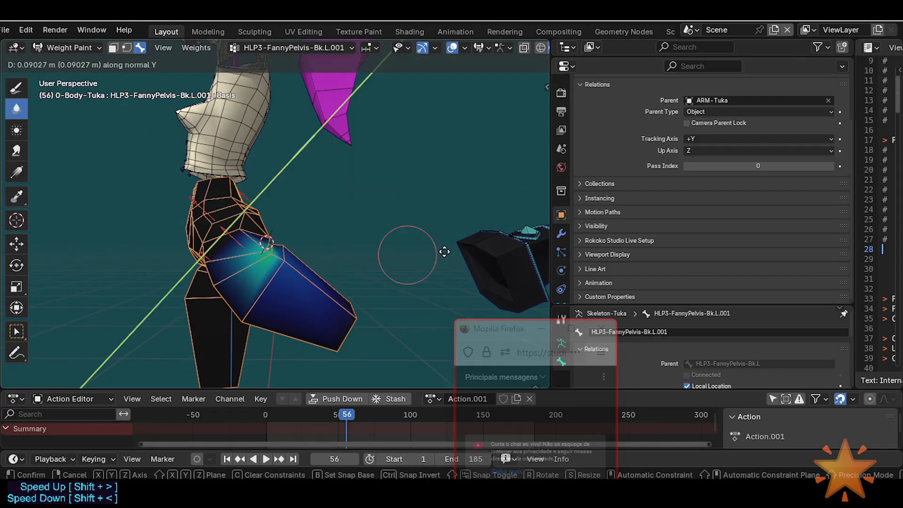
right_click(336, 241)
key(g)
right_click(276, 249)
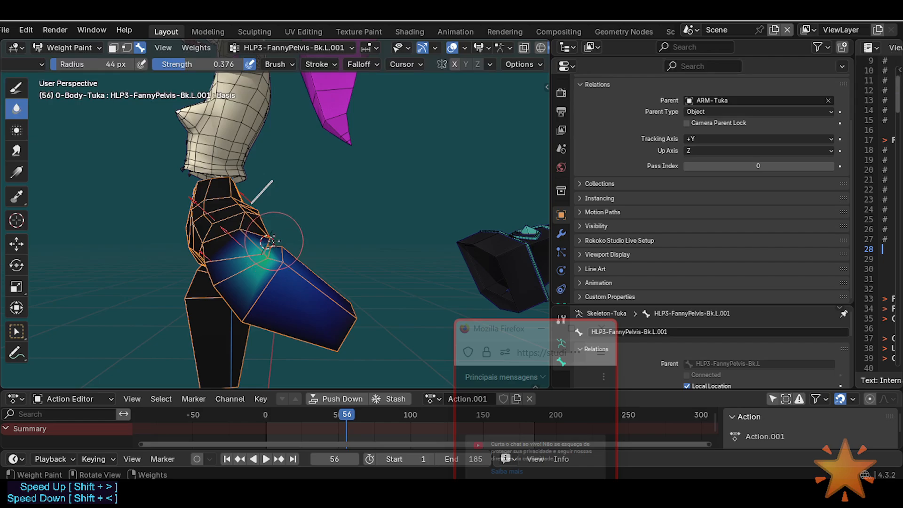
Play and scrub the animation to check the blurred gluteus crease, stopping at frame 62.
middle_drag(263, 251, 249, 260)
scroll(263, 268, up, 2)
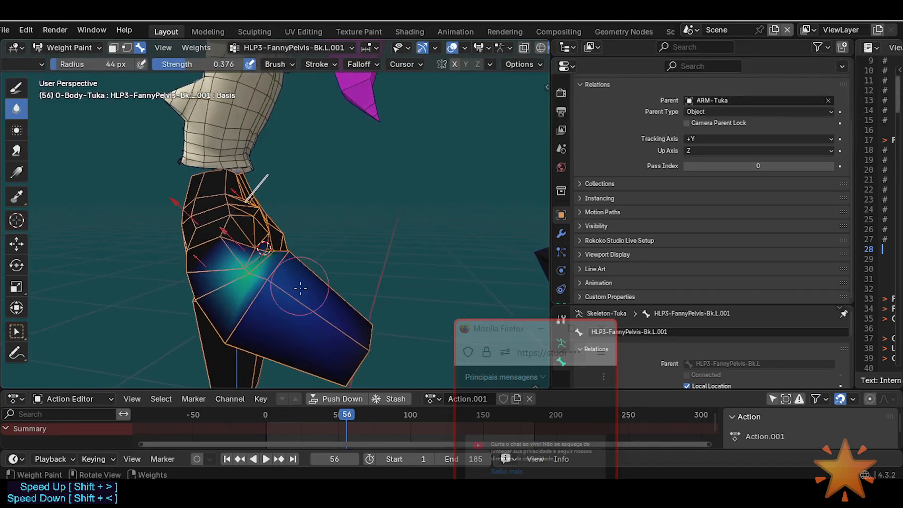
key(space)
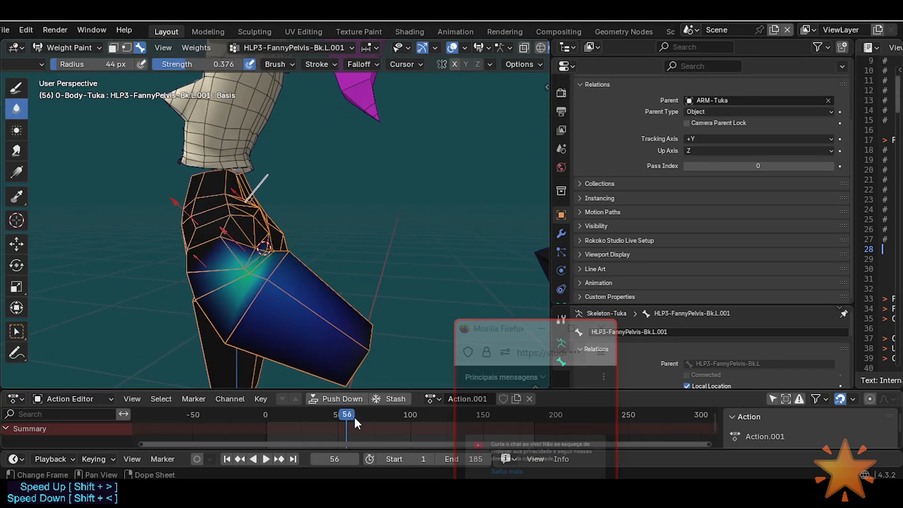
drag(354, 415, 304, 397)
key(space)
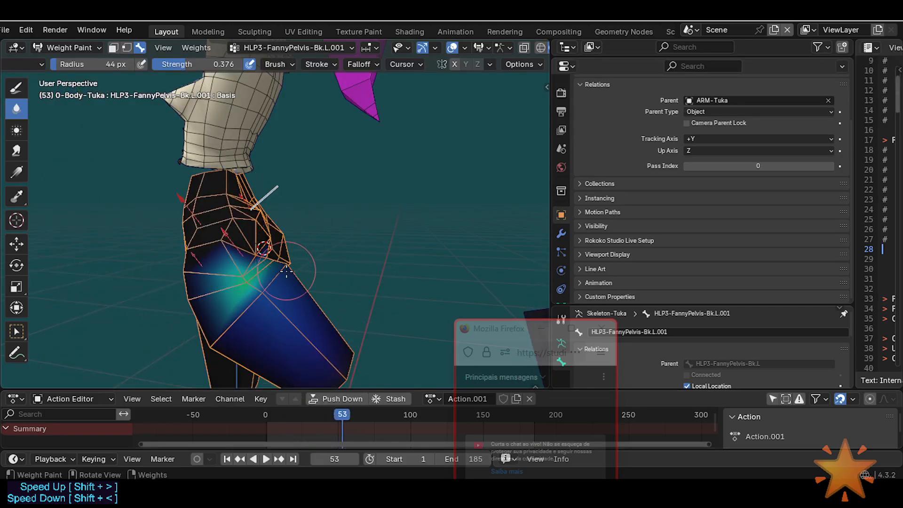
drag(337, 414, 355, 389)
Move HLP3-FannyPelvis-Bk.L.001 well clear of the body at frame 62 to exaggerate its pull on the mesh.
key(g)
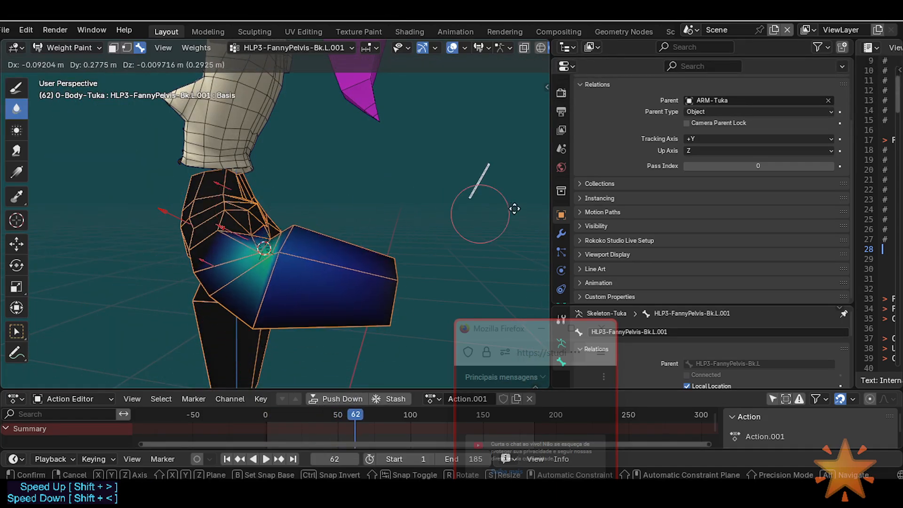
click(446, 152)
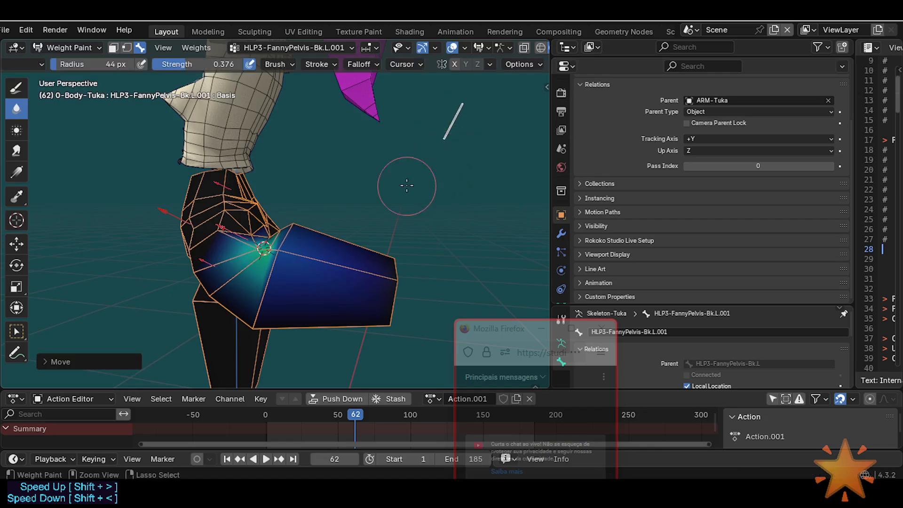
middle_drag(407, 185, 379, 215)
key(g)
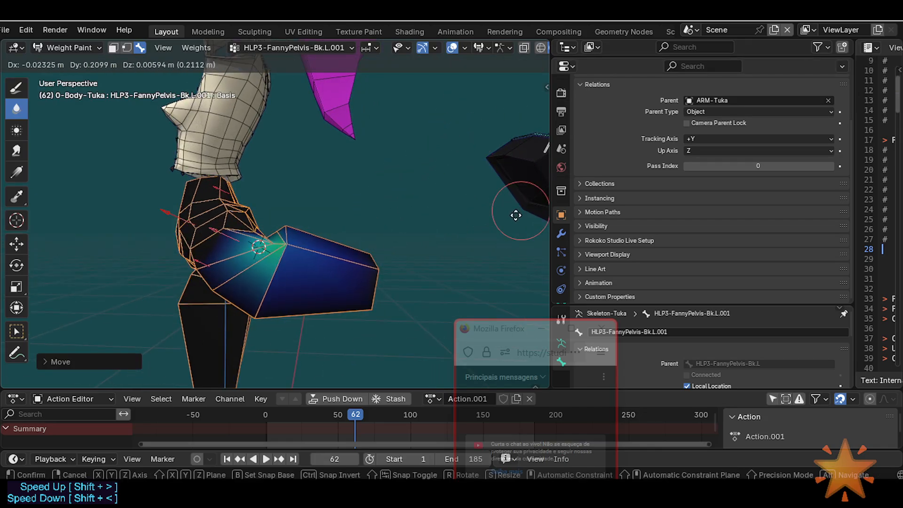
key(Escape)
Blur the bone's weights into the gluteus vertices above the thigh crease, setting the brush radius to 23 px and then 34 px.
scroll(327, 198, up, 4)
middle_drag(327, 198, 188, 282)
middle_drag(241, 262, 266, 232)
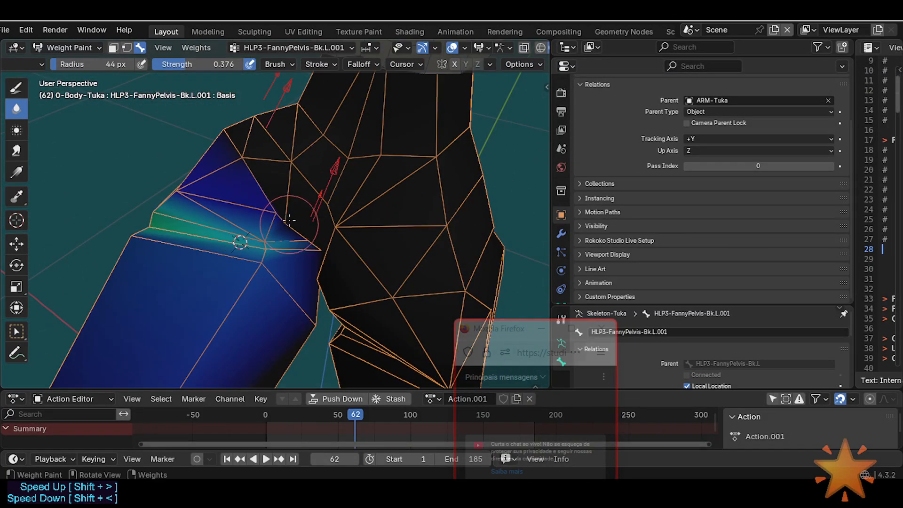
drag(289, 220, 290, 202)
middle_drag(291, 217, 318, 199)
key(f)
click(264, 219)
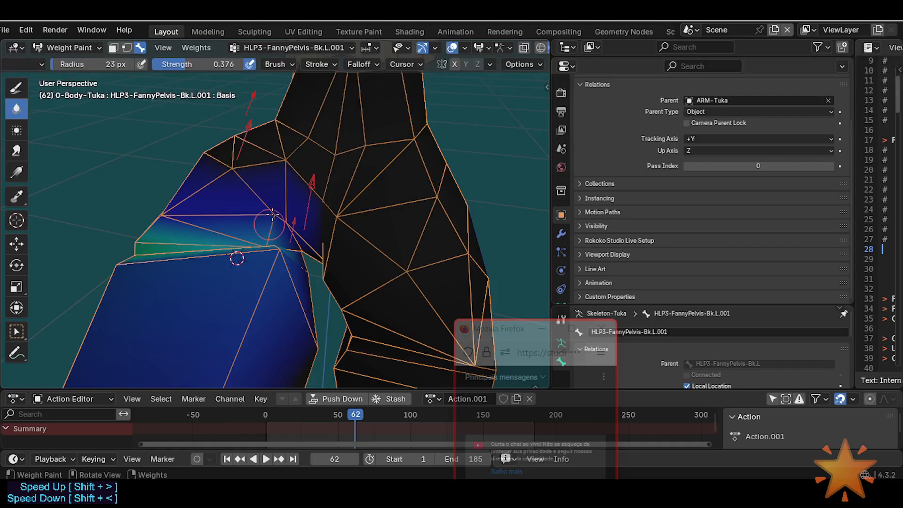
mouse_move(267, 231)
middle_down()
mouse_move(266, 254)
mouse_move(232, 300)
mouse_move(327, 253)
mouse_move(284, 261)
mouse_move(282, 322)
middle_up()
key(f)
click(268, 230)
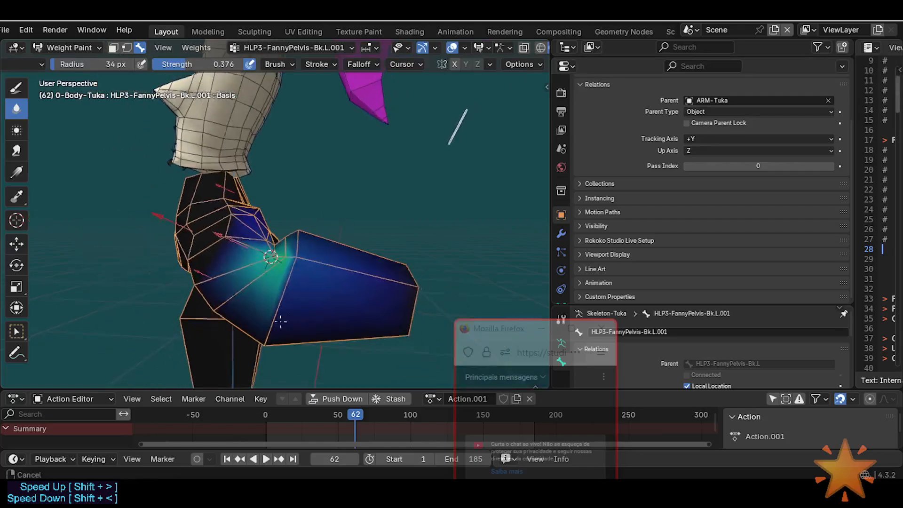
Check the deformation by trial-moving HLP3-FannyPelvis-Bk.L.001 and cancelling the move.
middle_drag(303, 249, 324, 227)
key(g)
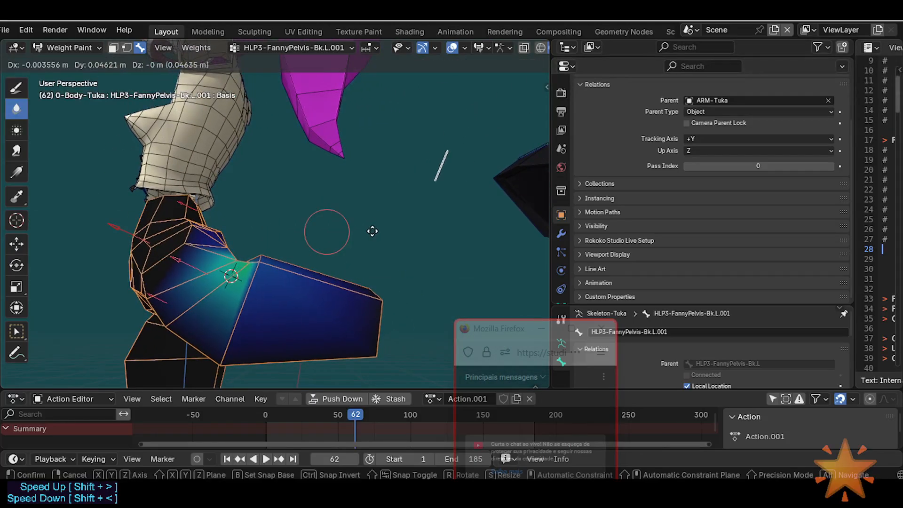
right_click(399, 226)
middle_drag(397, 227, 365, 263)
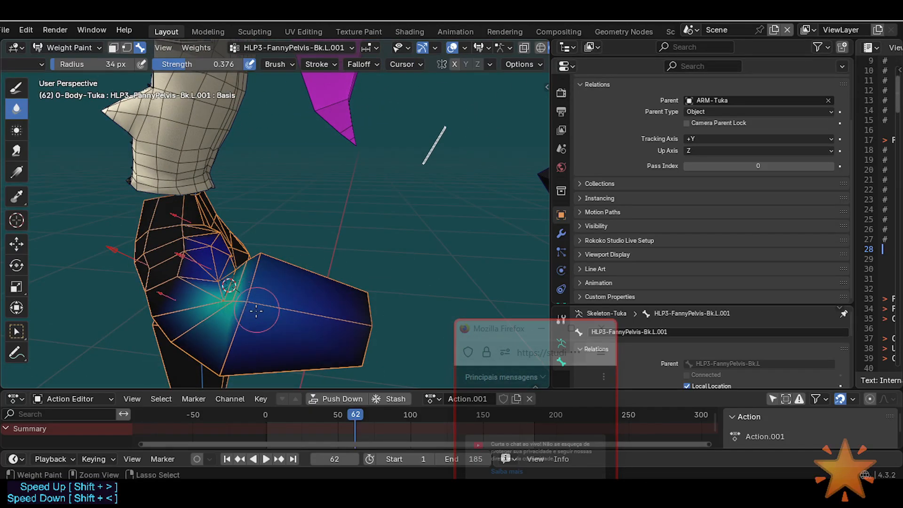
Blur the weights around the left gluteus crease with the brush strength at 0.491.
mouse_move(256, 310)
middle_down()
mouse_move(298, 262)
mouse_move(282, 304)
mouse_move(254, 256)
mouse_move(270, 243)
mouse_move(256, 217)
mouse_move(284, 215)
mouse_move(272, 235)
middle_up()
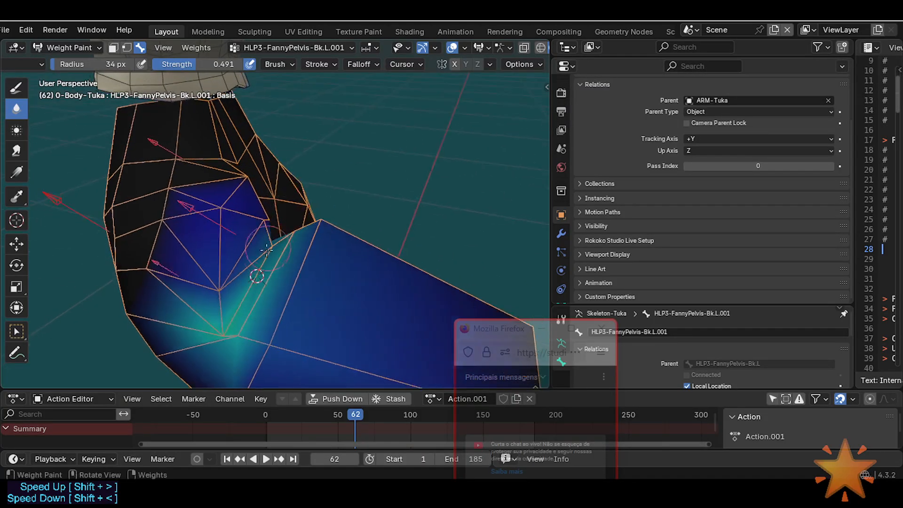
key(ctrl+f)
right_click(291, 252)
mouse_move(235, 315)
shift+middle_down()
mouse_move(263, 265)
mouse_move(254, 282)
shift+middle_up()
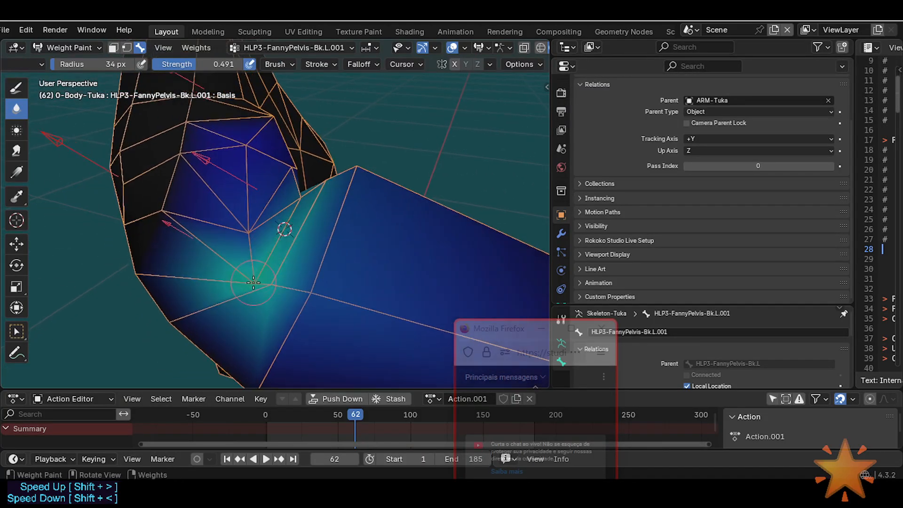
mouse_move(257, 235)
middle_down()
mouse_move(243, 234)
mouse_move(253, 229)
middle_up()
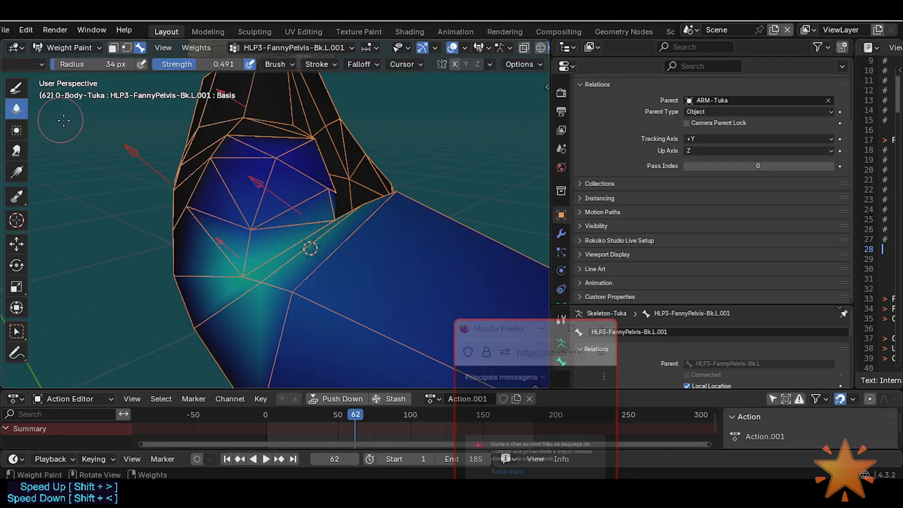
Switch to the Paint brush, set its weight to 0.400, and paint the vertices along the gluteus crease.
click(13, 89)
key(ctrl+f)
click(184, 270)
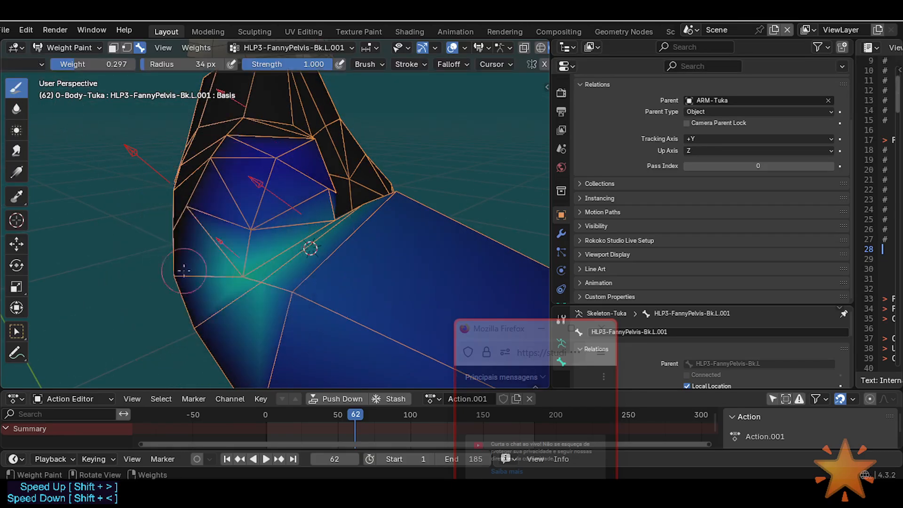
key(ctrl+f)
click(279, 268)
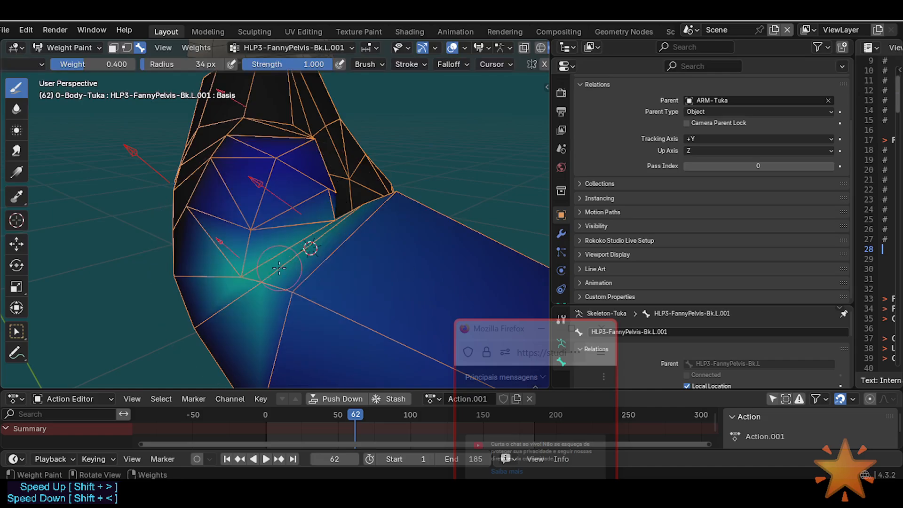
drag(239, 275, 265, 282)
mouse_move(283, 271)
middle_down()
mouse_move(329, 210)
mouse_move(368, 207)
middle_up()
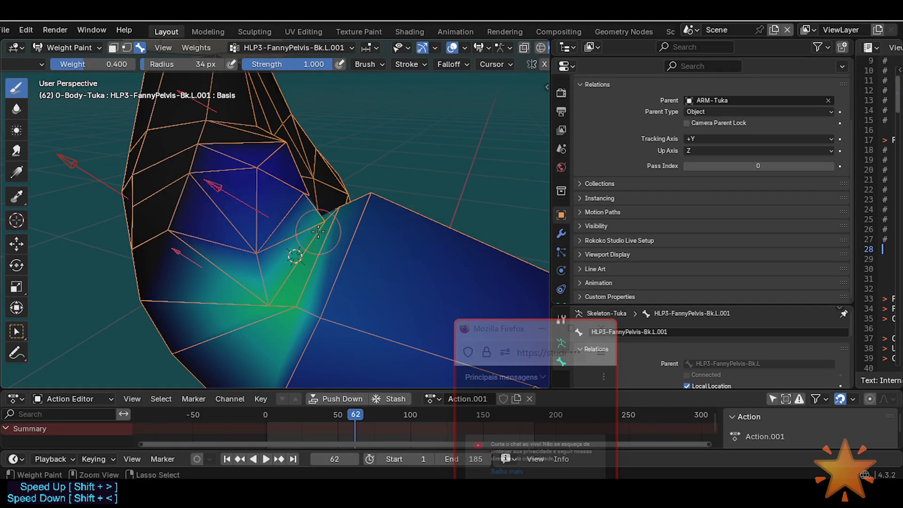
Set the Paint brush's weight to 0.188, then smooth the upper end of the gluteus crease with the Blur brush.
key(ctrl+f)
click(322, 241)
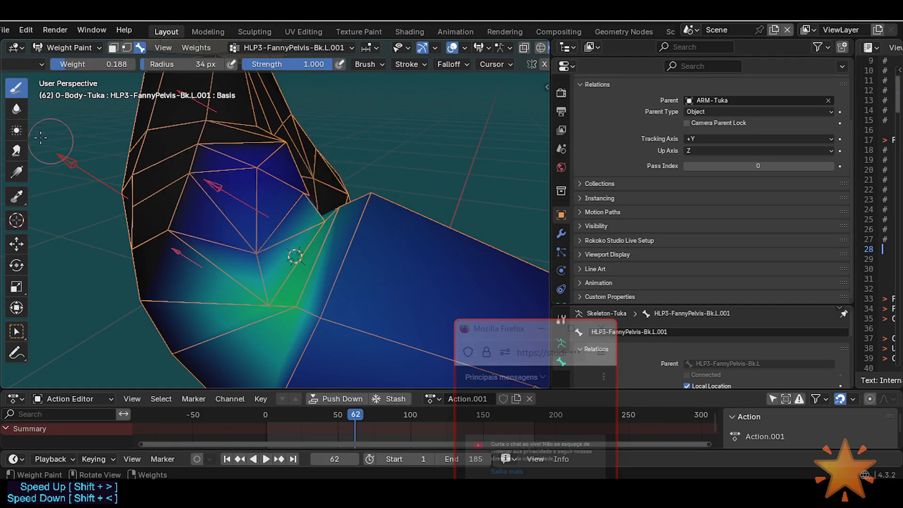
click(16, 108)
middle_drag(272, 263, 306, 252)
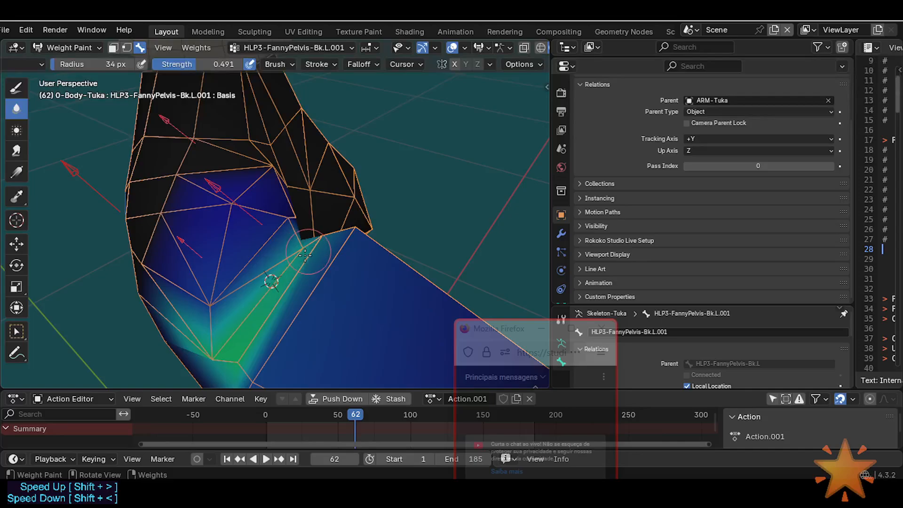
middle_drag(211, 307, 369, 230)
scroll(276, 252, down, 3)
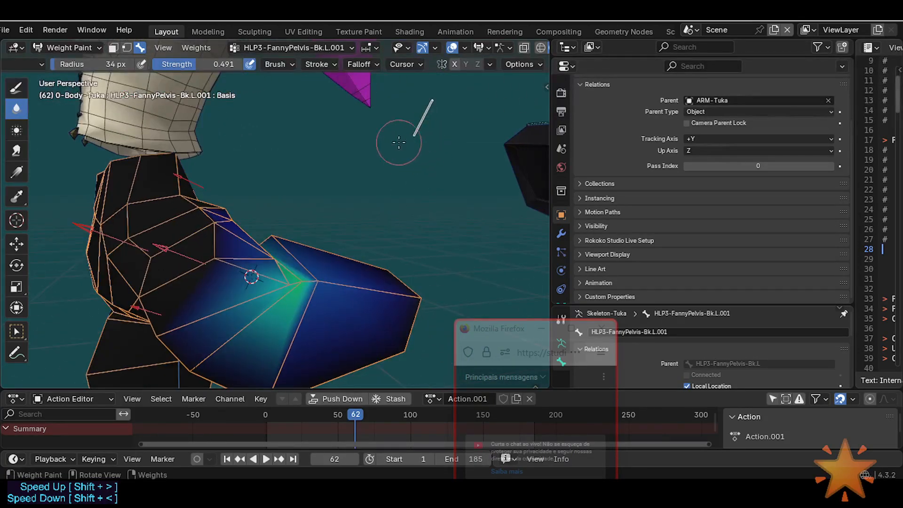
Display the weights of HLP3-FannyPelvis-Bk.L on the gluteus for comparison, then reselect HLP3-FannyPelvis-Bk.L.001.
mouse_move(244, 204)
middle_down()
mouse_move(216, 210)
mouse_move(207, 242)
mouse_move(258, 252)
mouse_move(261, 268)
mouse_move(232, 277)
middle_up()
alt+click(212, 186)
alt+click(217, 229)
alt+click(176, 258)
alt+click(206, 183)
middle_drag(207, 184, 230, 214)
middle_drag(296, 207, 295, 258)
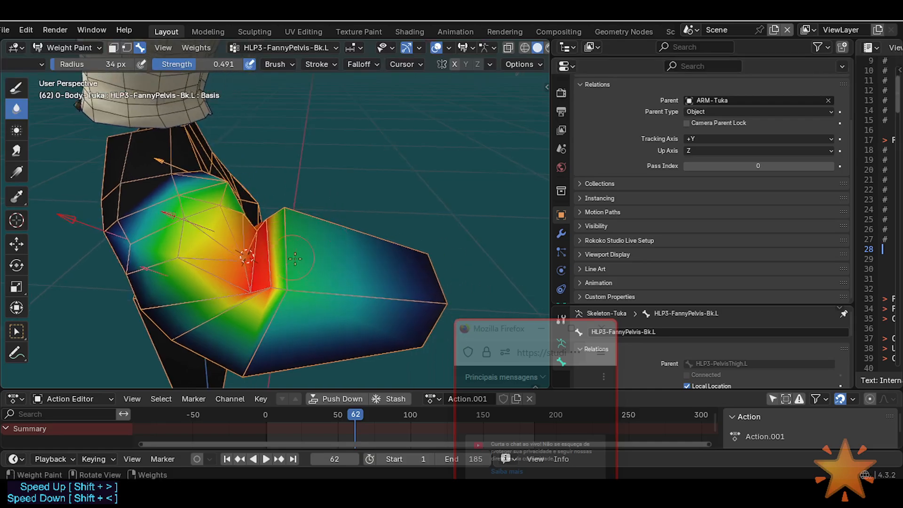
mouse_move(366, 229)
middle_down()
mouse_move(329, 195)
mouse_move(487, 118)
middle_up()
middle_drag(405, 155, 253, 188)
ctrl+click(215, 244)
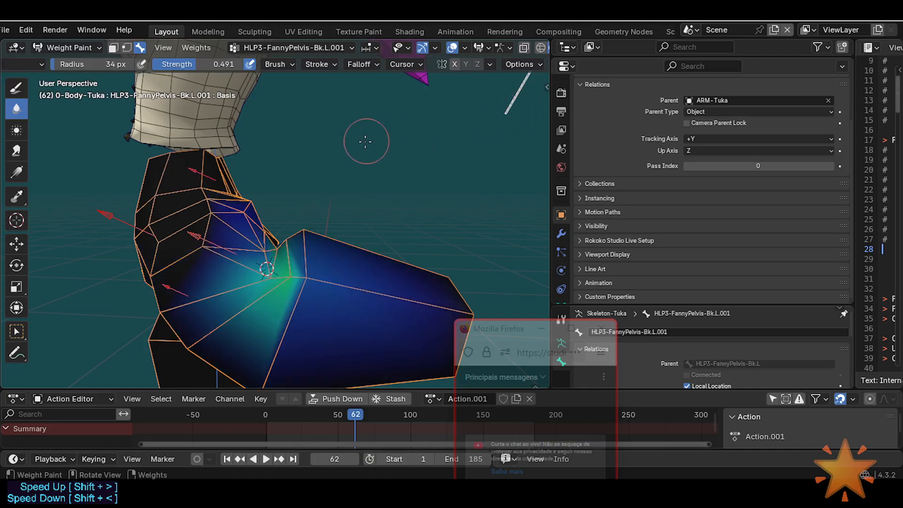
Examine the weights of HLP3-FannyPelvis-In.L around the crease and return to HLP3-FannyPelvis-Bk.L.001.
middle_drag(362, 137, 484, 134)
alt+click(198, 257)
alt+click(198, 258)
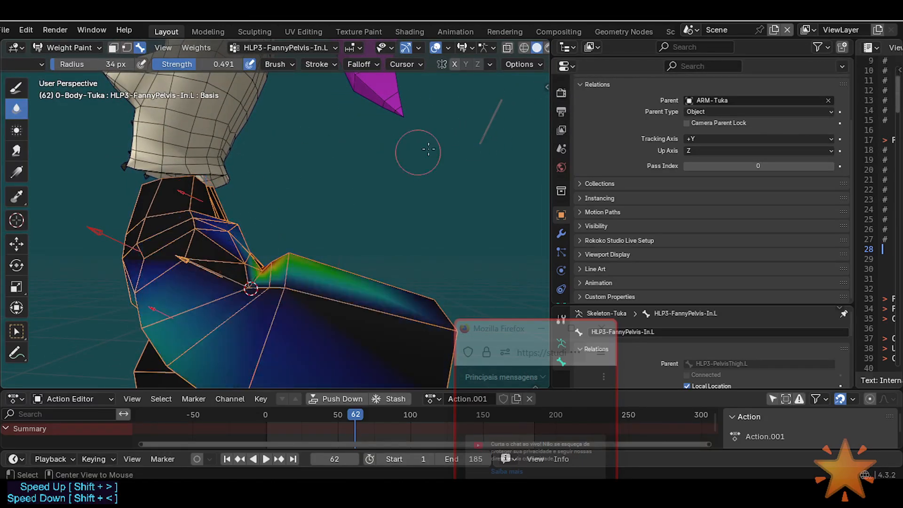
alt+click(473, 139)
middle_drag(352, 189, 322, 186)
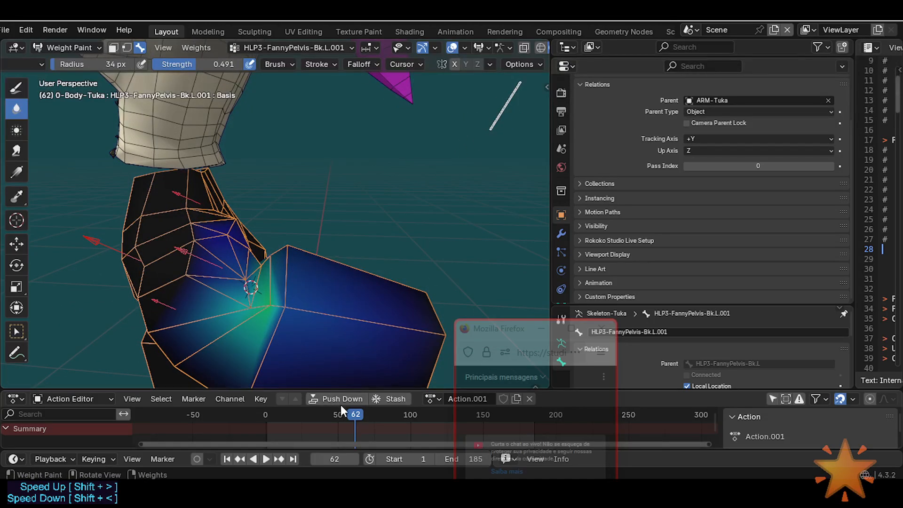
Test-move the HLP3-FannyPelvis-Bk.L.001 bone around frame 61 and scrub the animation to check how the gluteus crease deforms.
drag(321, 413, 352, 391)
key(g)
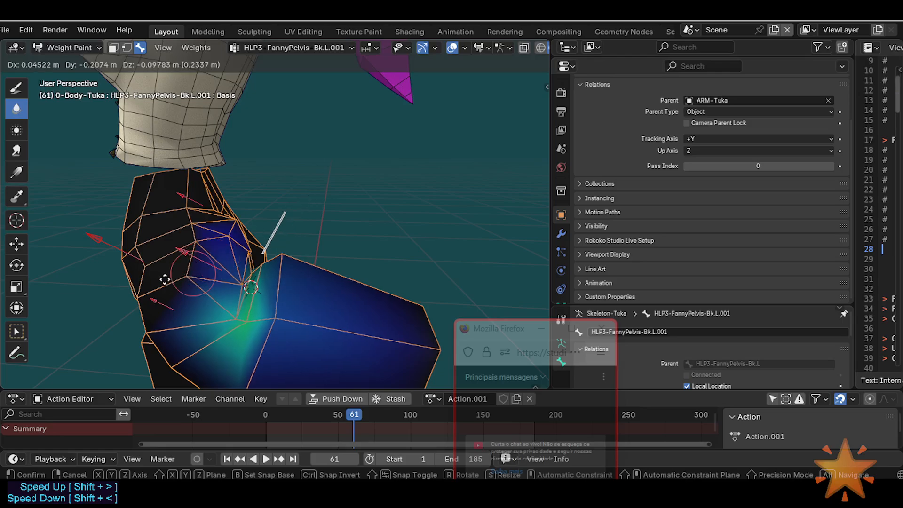
click(247, 284)
middle_drag(272, 283, 320, 288)
drag(321, 415, 354, 407)
scroll(329, 272, up, 2)
mouse_move(328, 272)
middle_down()
mouse_move(303, 320)
mouse_move(343, 232)
mouse_move(329, 242)
middle_up()
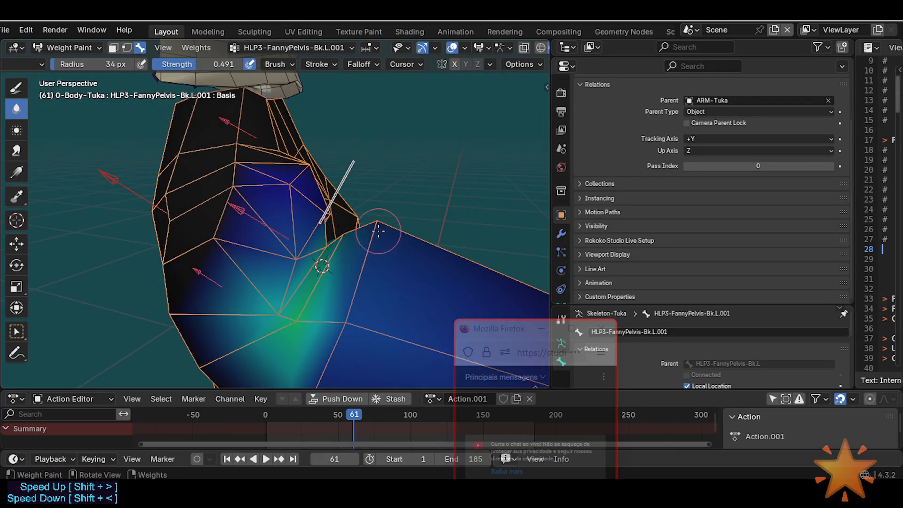
Set the Blur brush's strength to 1.000 and smooth the weights along the crease between gluteus and thigh.
middle_drag(375, 227, 367, 250)
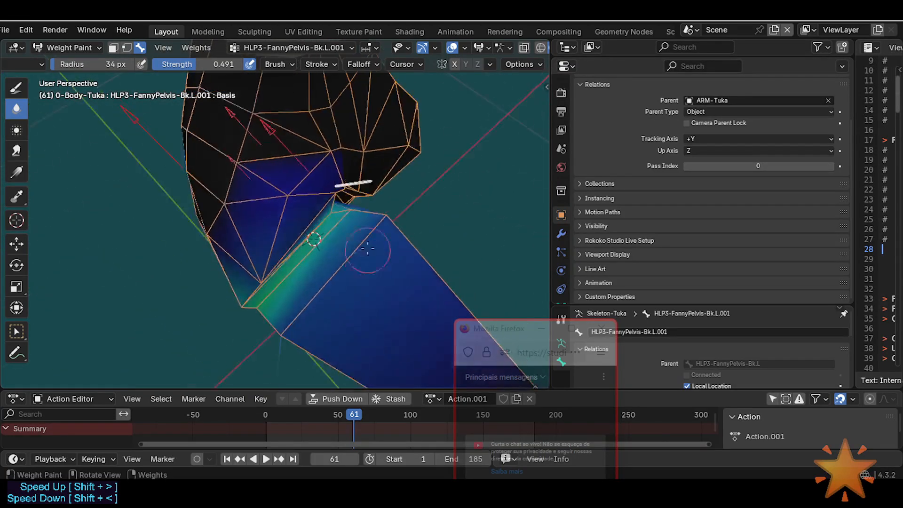
key(shift+f)
click(404, 208)
key(shift+f)
click(471, 206)
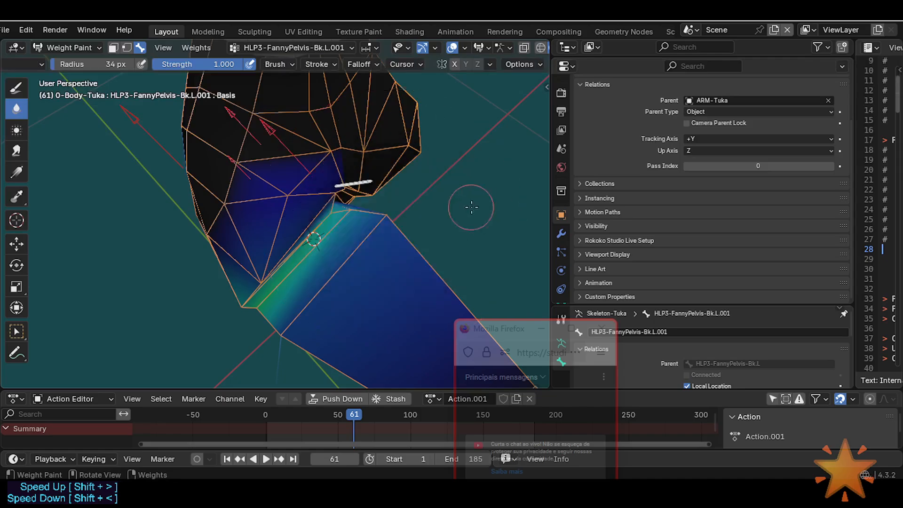
middle_drag(375, 232, 378, 222)
middle_drag(364, 256, 356, 258)
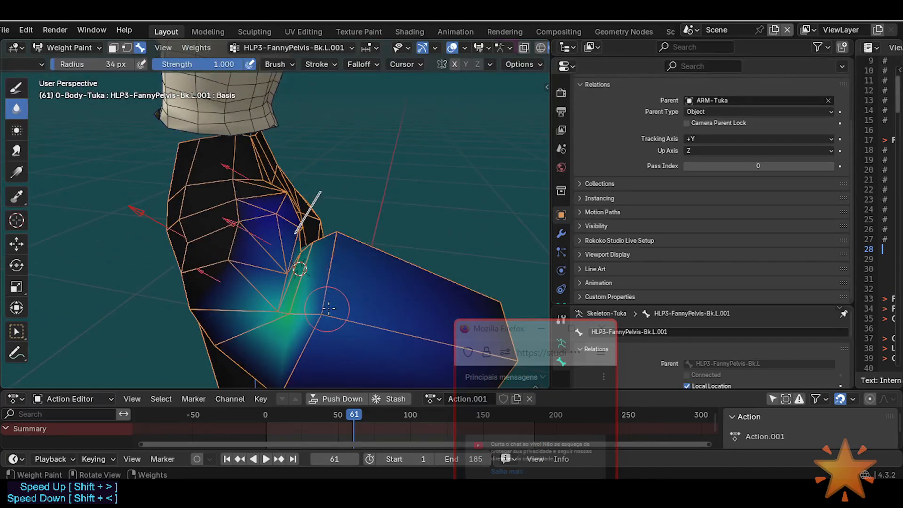
middle_drag(328, 308, 320, 320)
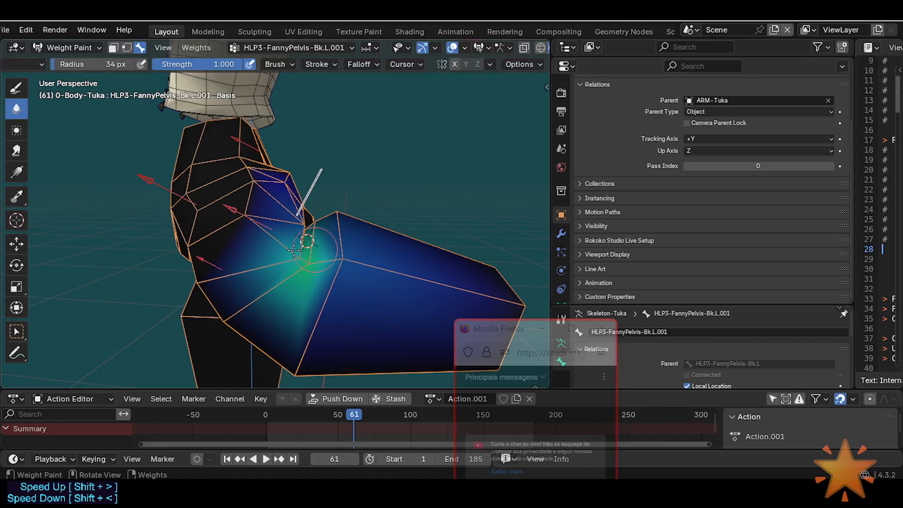
Scrub and play the animation to frame 72 and test-move the bone to inspect the crease with the thigh raised.
mouse_move(294, 250)
middle_down()
mouse_move(349, 235)
mouse_move(348, 249)
middle_up()
drag(339, 414, 319, 413)
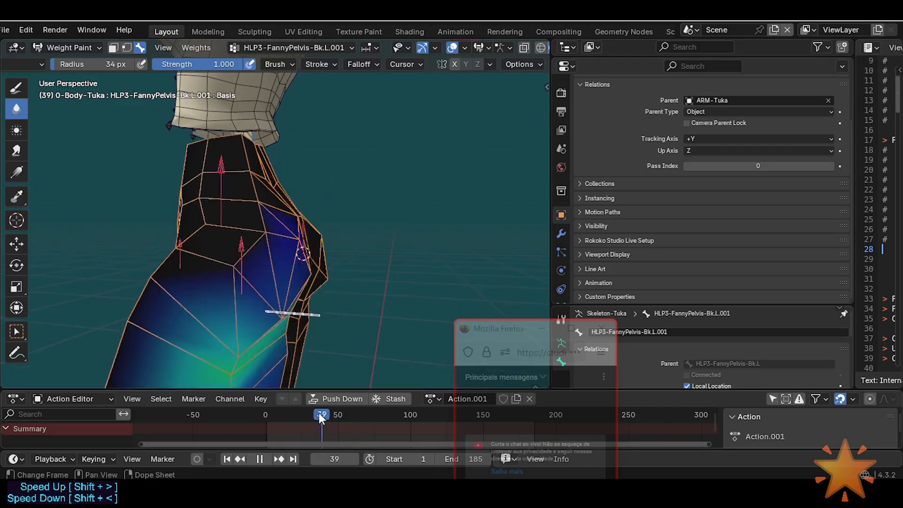
key(space)
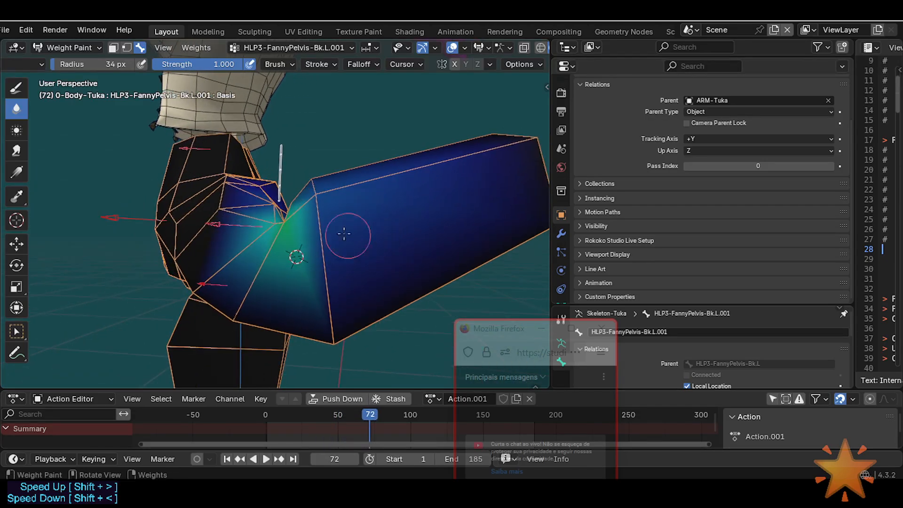
key(g)
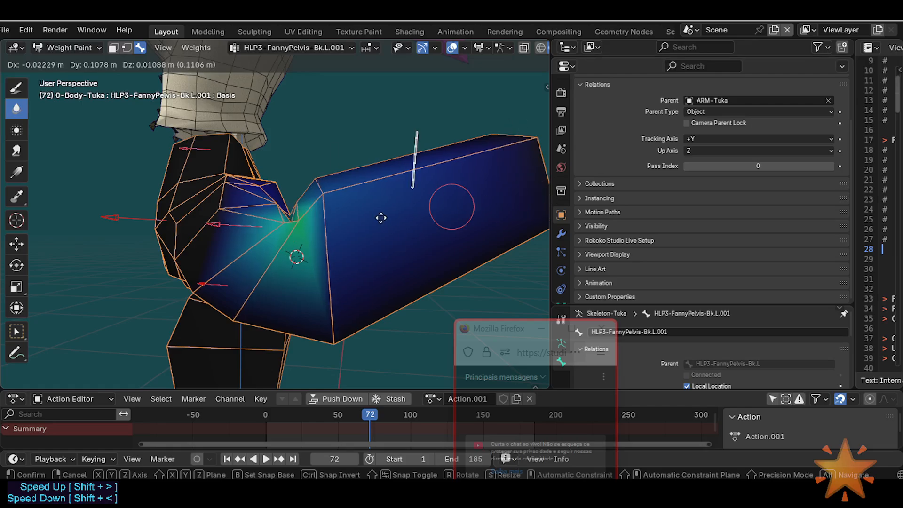
right_click(444, 190)
middle_drag(443, 189, 384, 251)
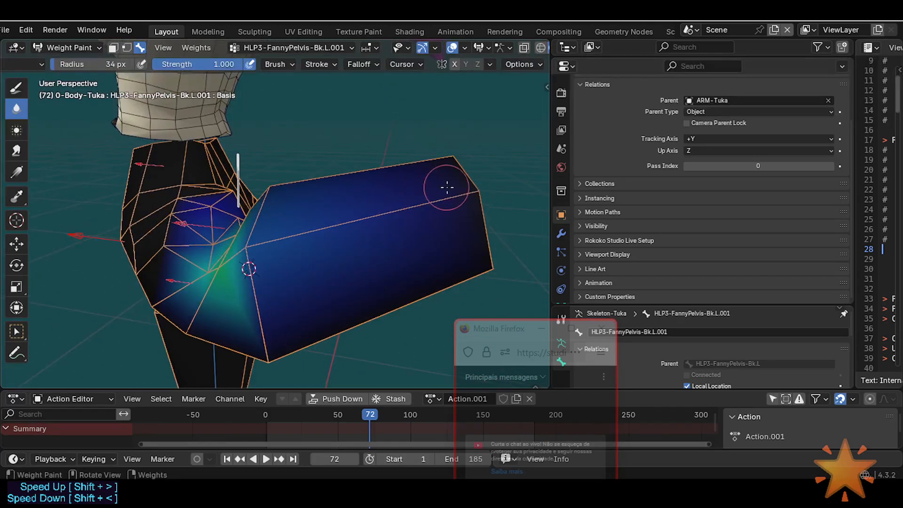
Set the Blur brush's radius to 47 px and smooth the weights over the raised thigh.
key(f)
middle_drag(451, 183, 449, 194)
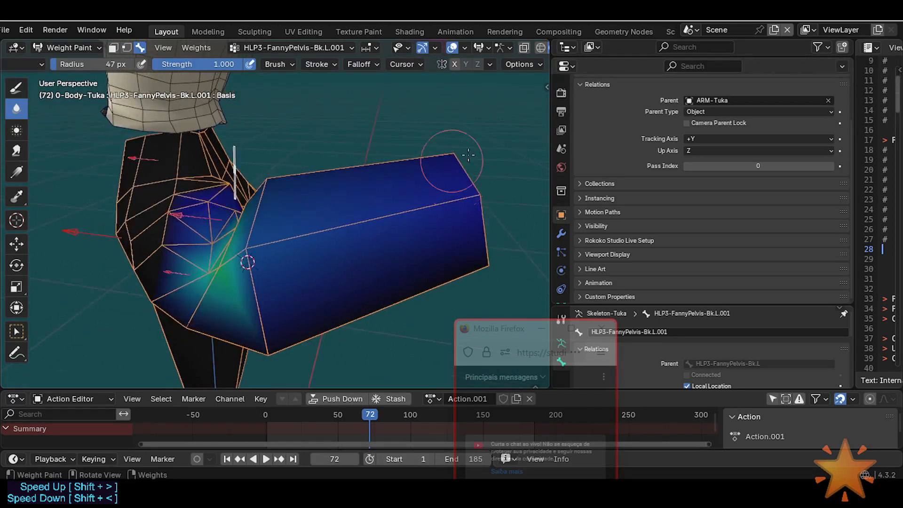
shift+middle_drag(312, 237, 363, 231)
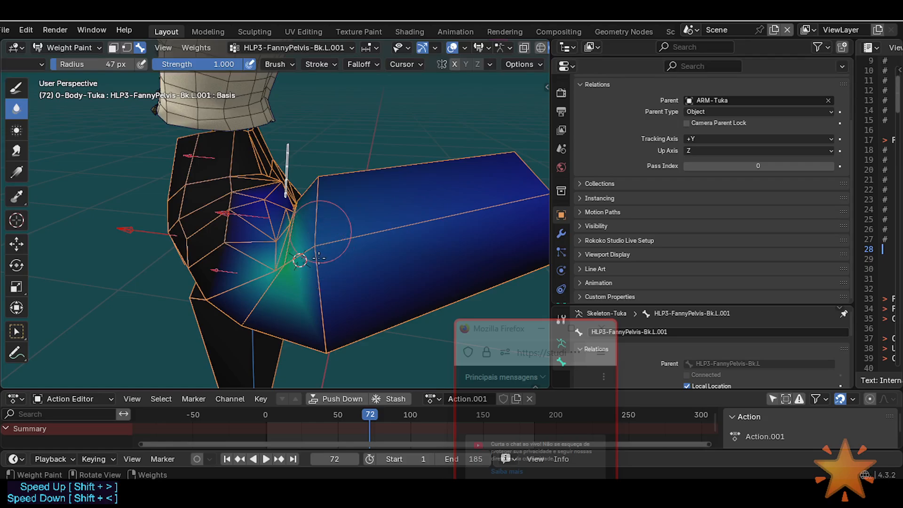
Switch to the Paint brush and paint the thigh vertices beside the crease with weights 0.182 and 0.273.
click(22, 89)
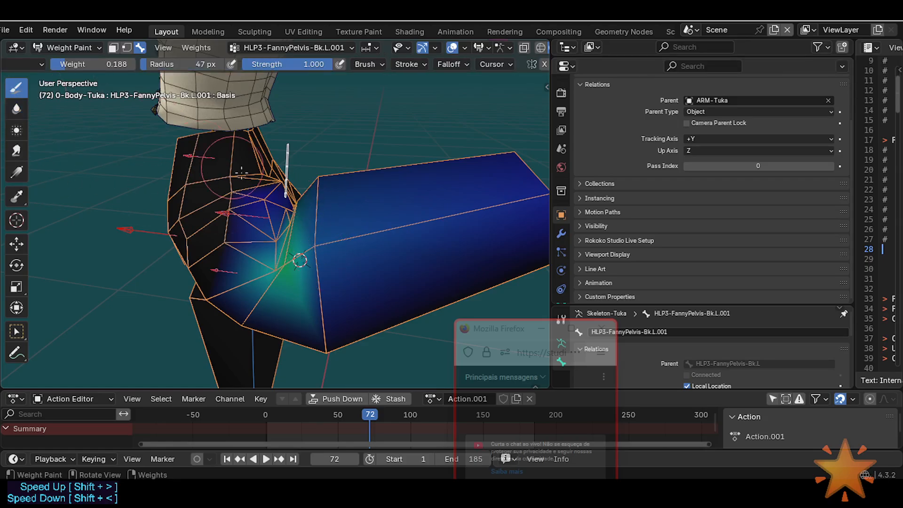
key(ctrl+f)
click(287, 266)
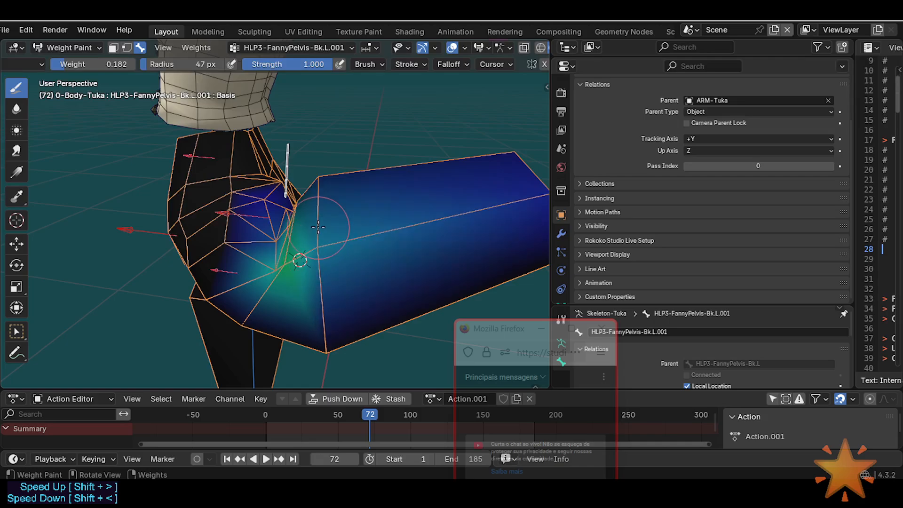
key(ctrl+f)
click(322, 248)
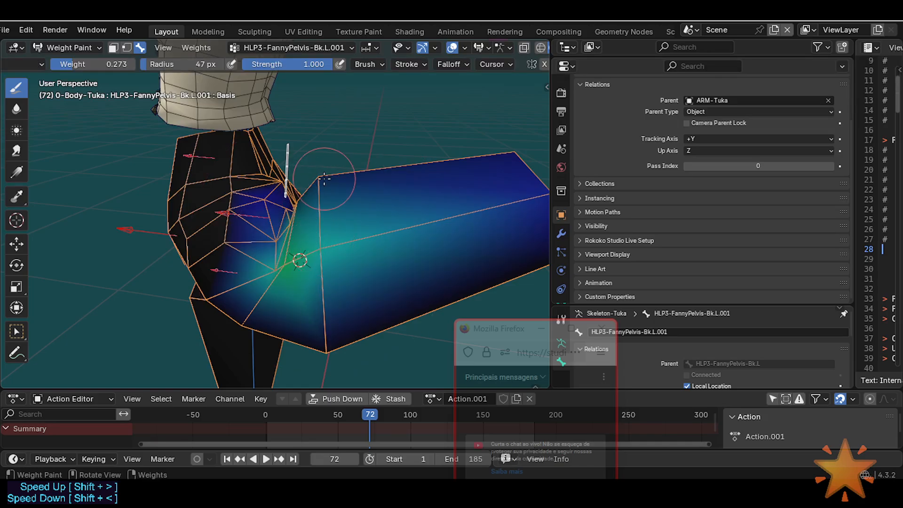
Set the Paint brush's weight to 0.400 and radius to 18 px, then paint the vertex at the crease's upper end.
middle_drag(323, 178, 310, 195)
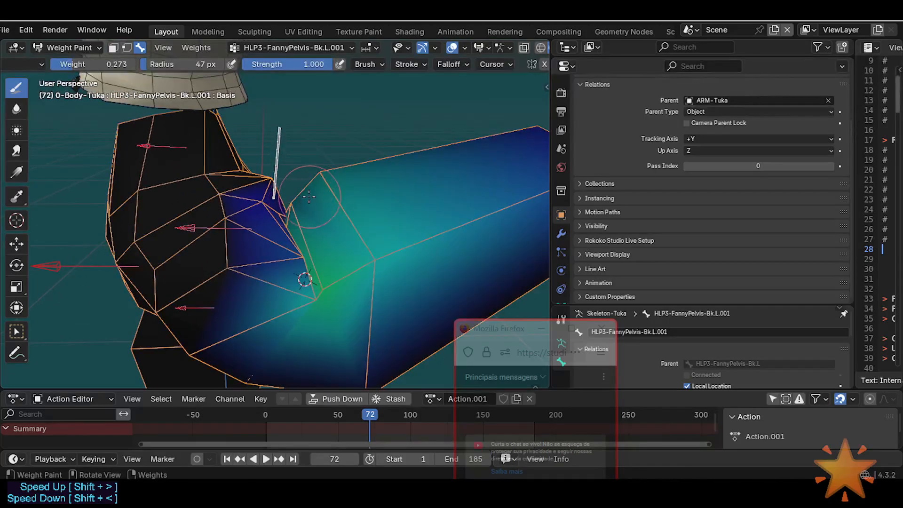
key(f)
click(317, 242)
key(f)
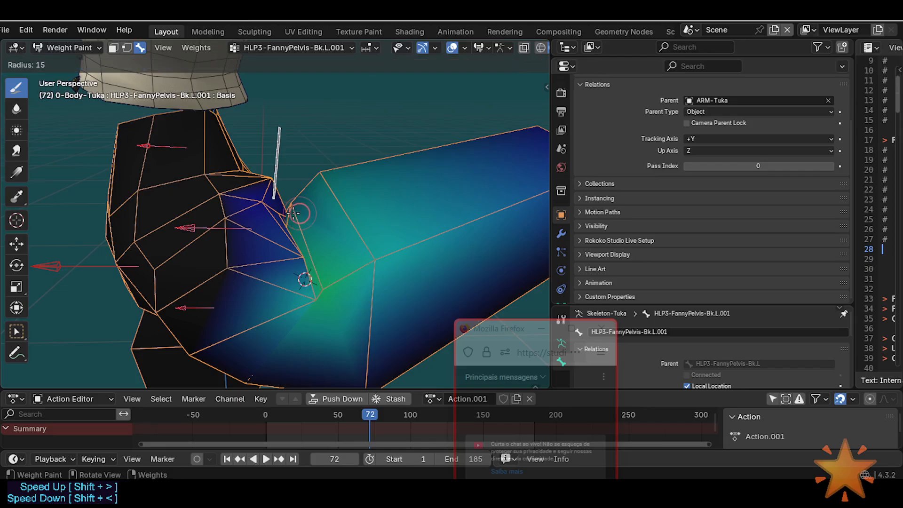
click(294, 207)
middle_drag(294, 194, 296, 220)
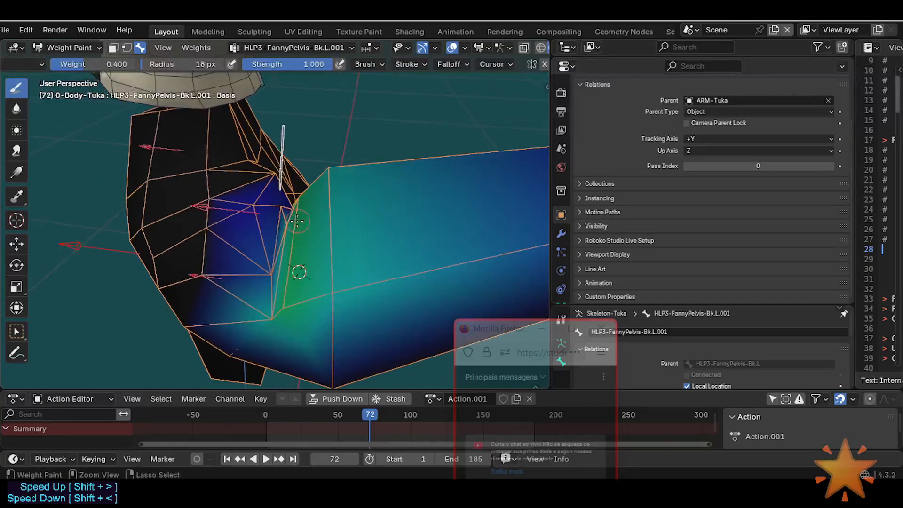
Switch to the Blur brush, set its radius to 33 px, and smooth the weights around the upper crease.
click(22, 110)
key(f)
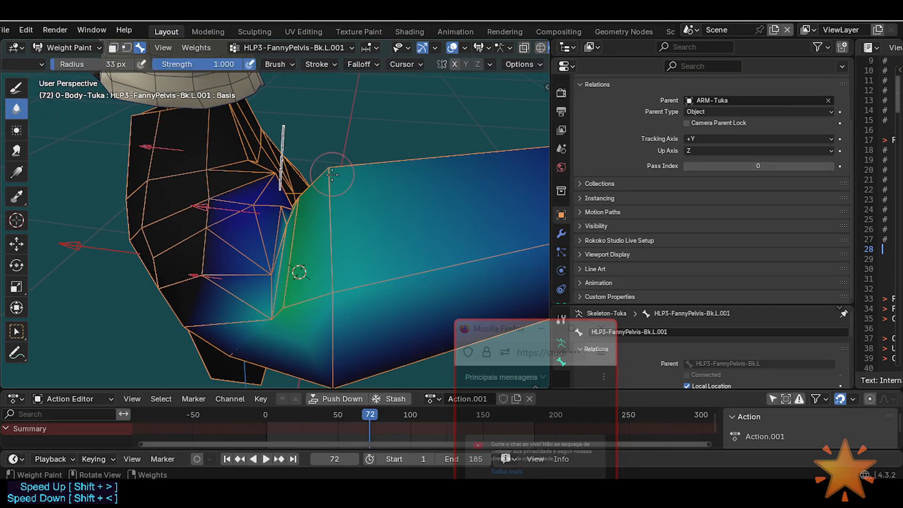
click(313, 213)
middle_drag(329, 268, 290, 219)
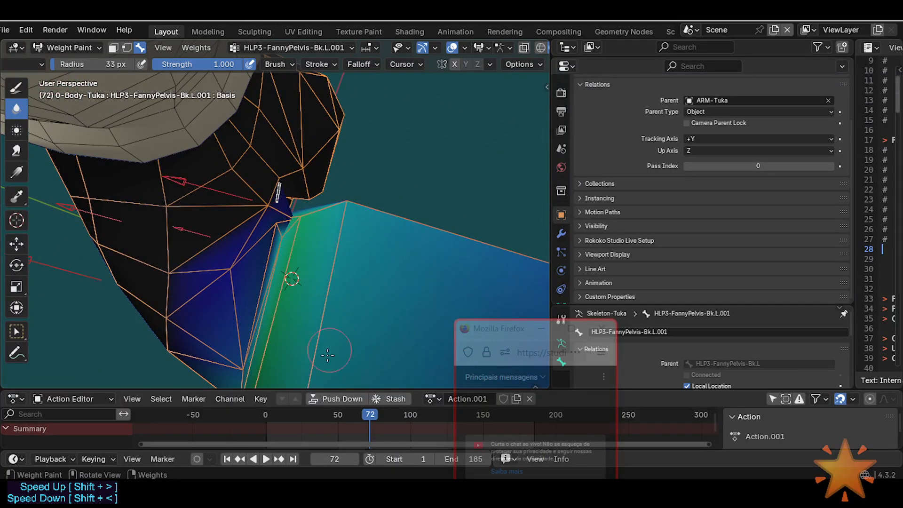
middle_drag(302, 294, 316, 250)
scroll(316, 250, down, 2)
Test-move the HLP3-FannyPelvis-Bk.L.001 bone repeatedly at frame 72 and examine the crease's deformation from several angles.
key(g)
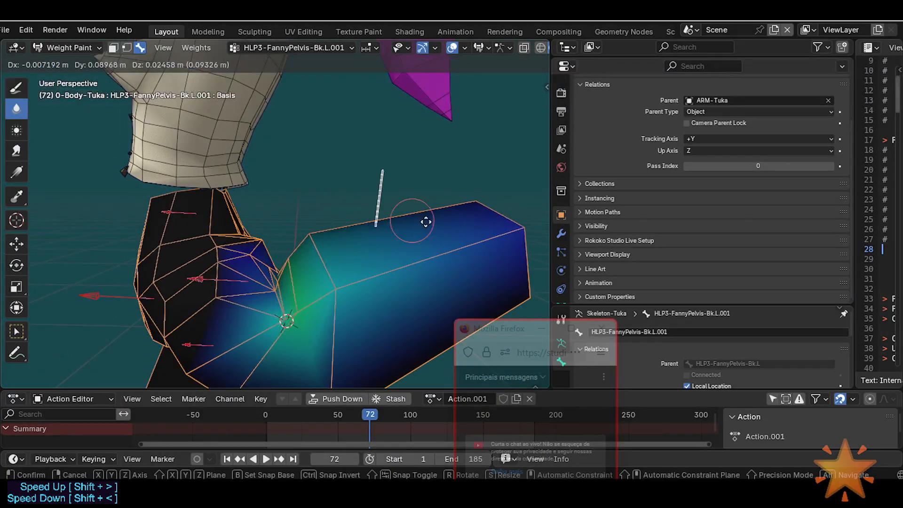
click(468, 222)
middle_drag(467, 222, 369, 231)
key(g)
click(439, 232)
middle_drag(439, 232, 359, 253)
key(g)
click(439, 244)
shift+middle_drag(439, 244, 392, 259)
key(g)
click(449, 272)
key(g)
click(288, 238)
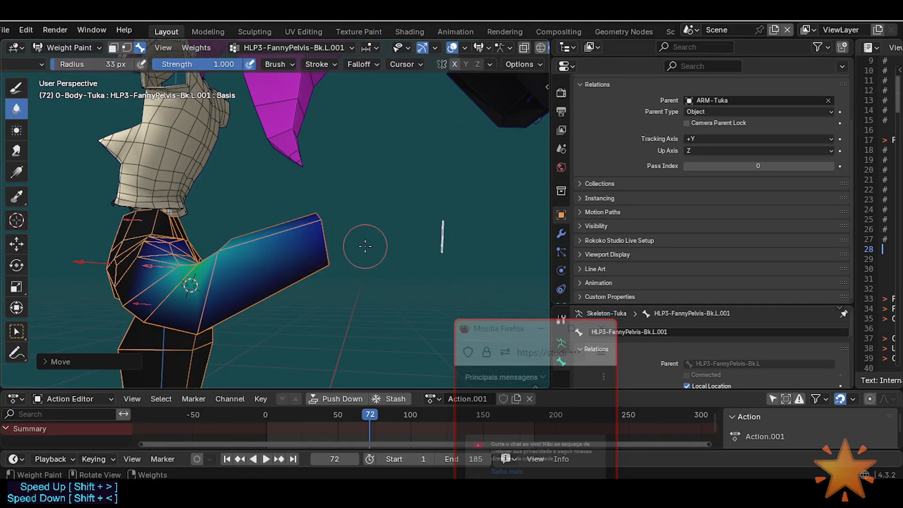
key(g)
click(375, 210)
Switch to the Paint brush at weight 1.000 and subtract the bone's influence from the inner gluteus vertices bordering the unweighted area.
mouse_move(375, 210)
middle_down()
mouse_move(386, 256)
mouse_move(379, 286)
middle_up()
scroll(423, 216, up, 5)
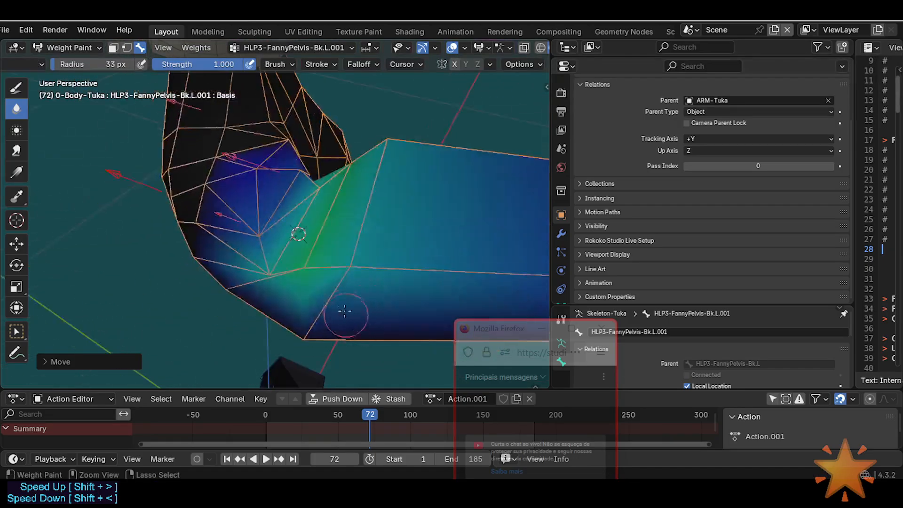
middle_drag(345, 311, 295, 273)
mouse_move(255, 242)
middle_down()
mouse_move(286, 291)
mouse_move(298, 267)
mouse_move(262, 268)
mouse_move(375, 220)
mouse_move(352, 226)
mouse_move(275, 195)
mouse_move(224, 199)
middle_up()
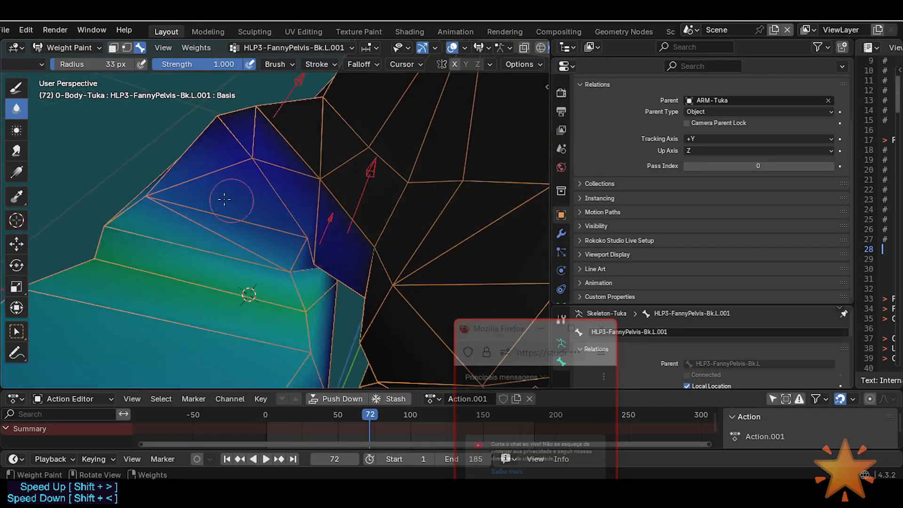
click(16, 88)
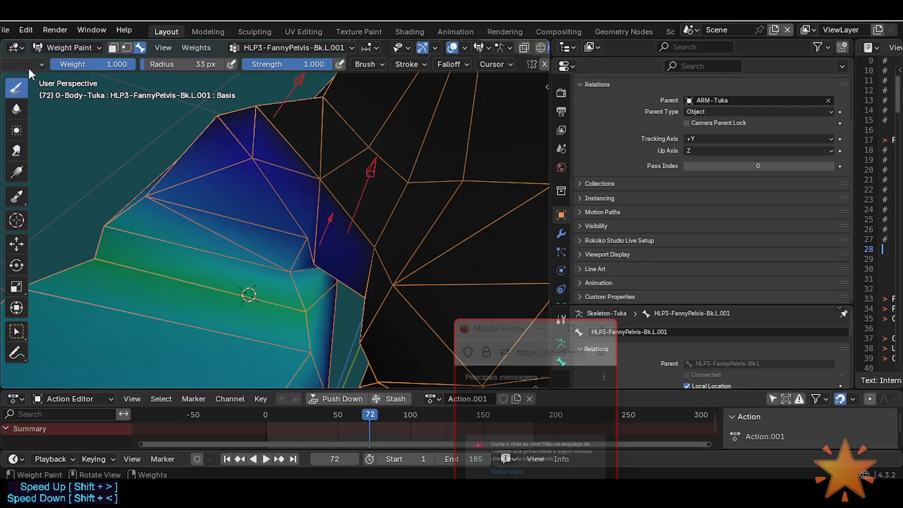
middle_drag(303, 258, 274, 201)
key(ctrl+f)
click(409, 214)
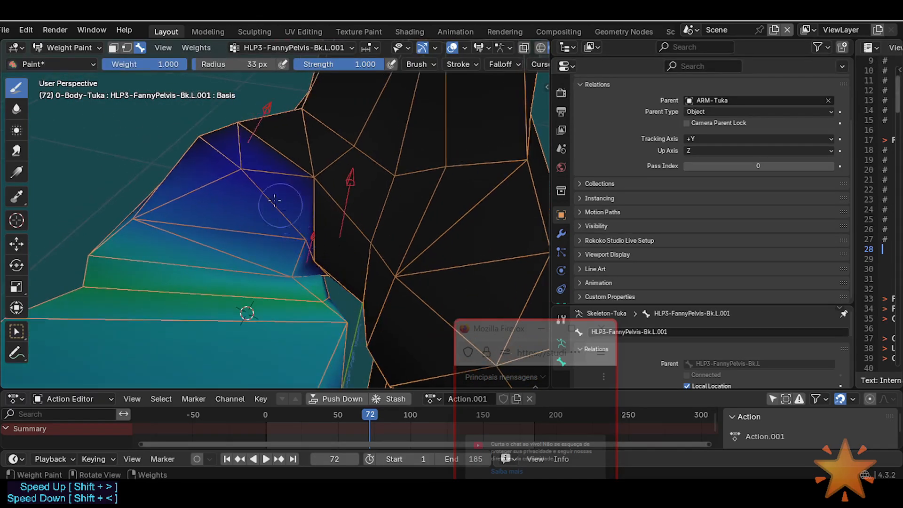
Switch to the Blur brush, set its radius to 21 px, and smooth the inner gluteus vertices above the crease.
click(22, 115)
key(f)
click(299, 247)
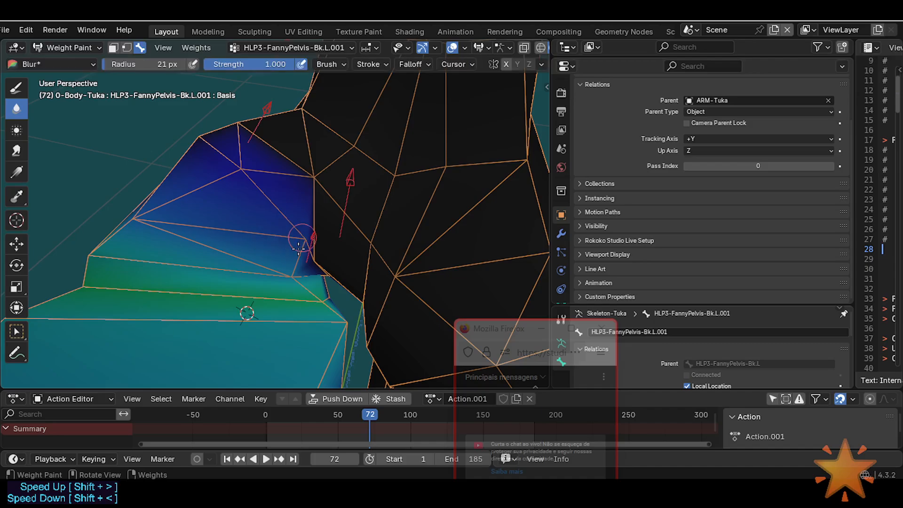
mouse_move(290, 272)
middle_down()
mouse_move(300, 217)
mouse_move(281, 201)
middle_up()
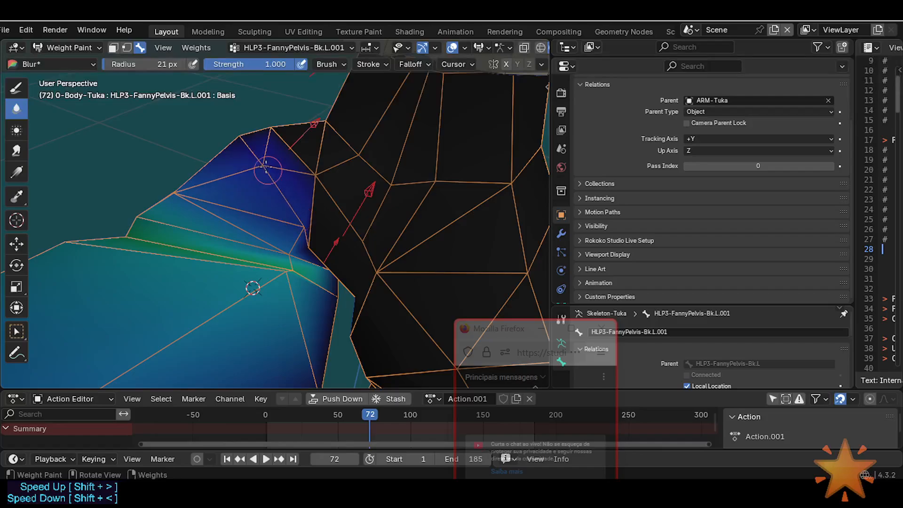
middle_drag(266, 167, 280, 195)
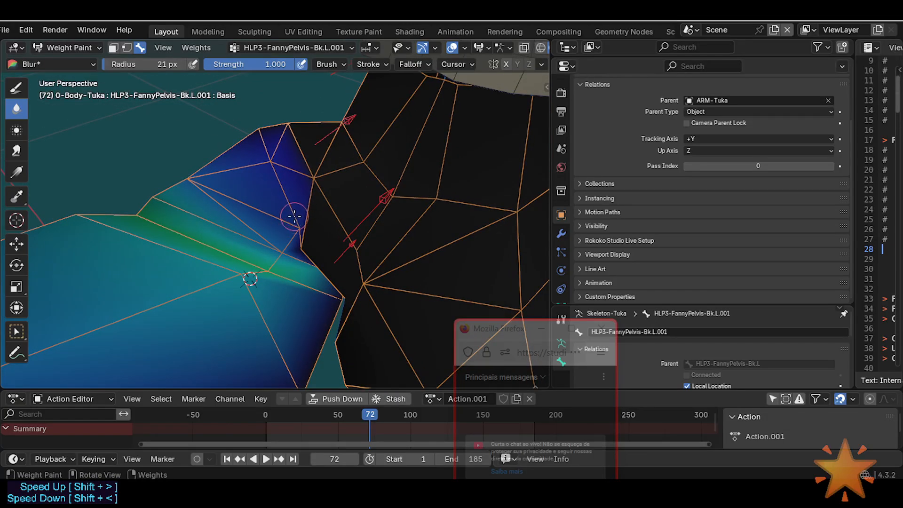
Test-move the bone in several directions at frame 72 to examine the smoothed inner gluteus weights.
middle_drag(278, 211, 380, 230)
key(g)
right_click(339, 253)
key(g)
click(402, 190)
key(g)
click(451, 192)
key(g)
click(398, 220)
Switch to the Paint brush, lower its weight to about 0.200, and paint the gluteus vertex beside the crease.
scroll(395, 207, up, 2)
middle_drag(395, 200, 312, 208)
click(24, 87)
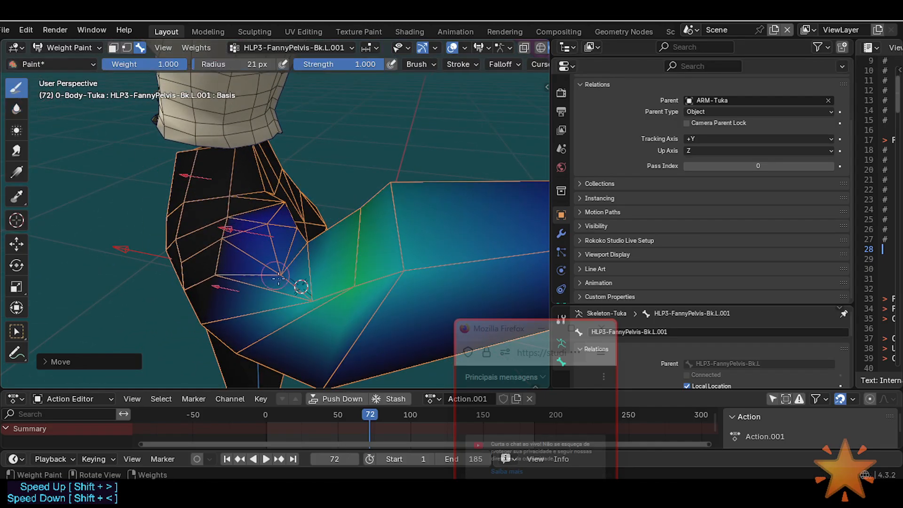
key(ctrl+f)
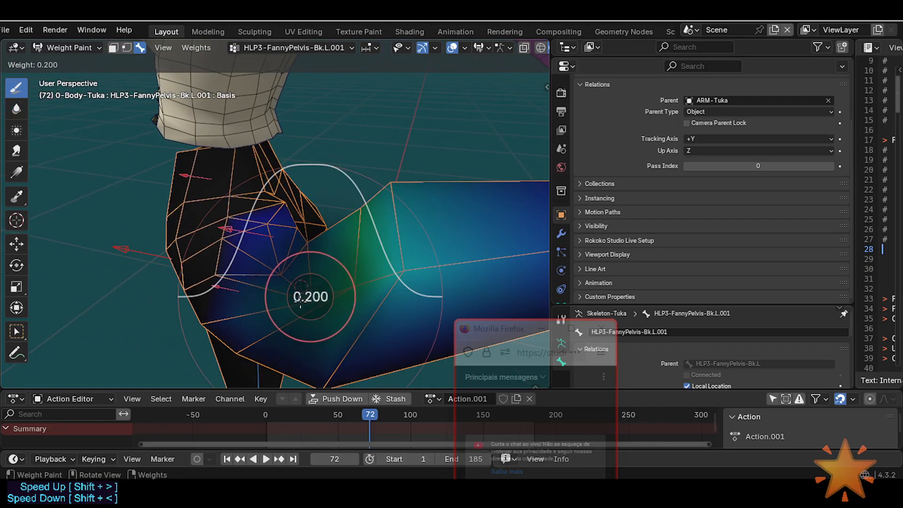
click(292, 286)
mouse_move(280, 272)
middle_down()
mouse_move(302, 278)
mouse_move(305, 253)
mouse_move(272, 238)
mouse_move(298, 195)
mouse_move(298, 235)
mouse_move(334, 202)
mouse_move(314, 244)
mouse_move(320, 213)
middle_up()
Sample the weights 0.285 and 0.321 from the mesh and paint them onto the neighbouring crease vertices.
key(shift+x)
click(322, 241)
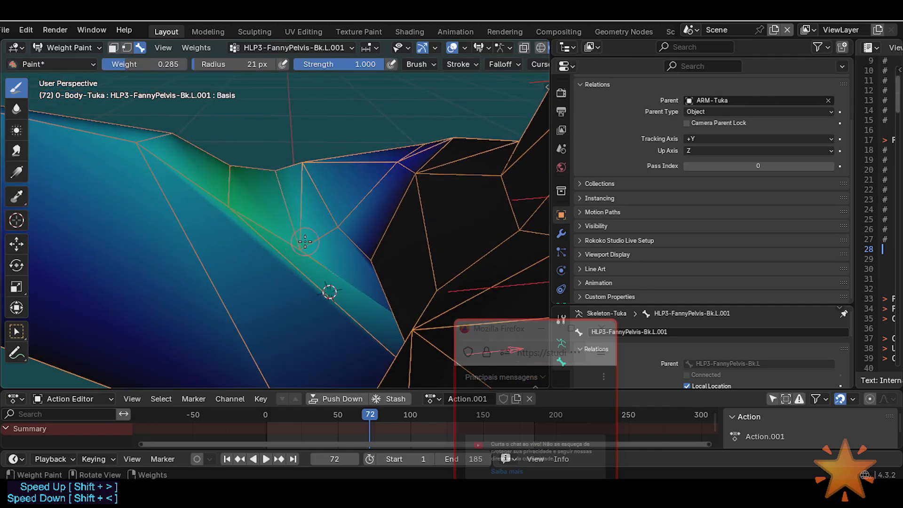
key(shift+x)
middle_drag(324, 191, 307, 164)
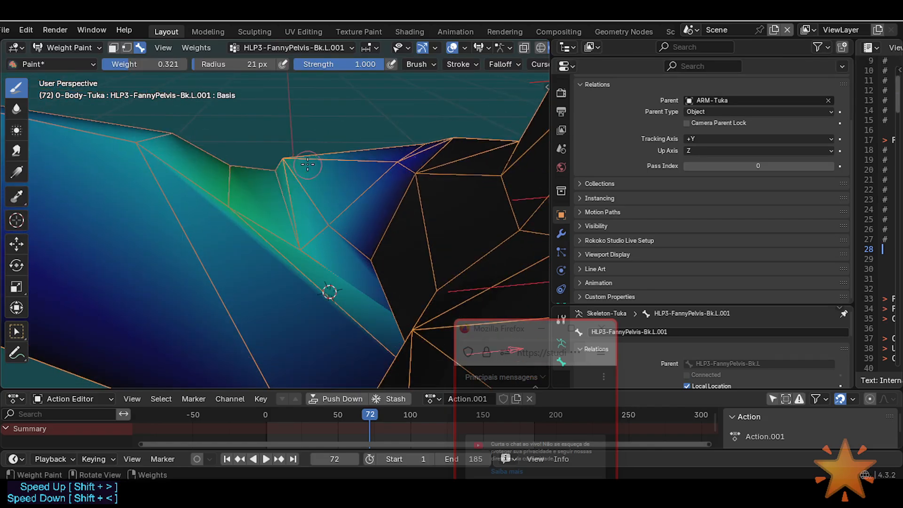
Switch to the Blur brush, set its strength to 0.624 and radius to 49 px, and smooth the vertex above the crease.
click(21, 109)
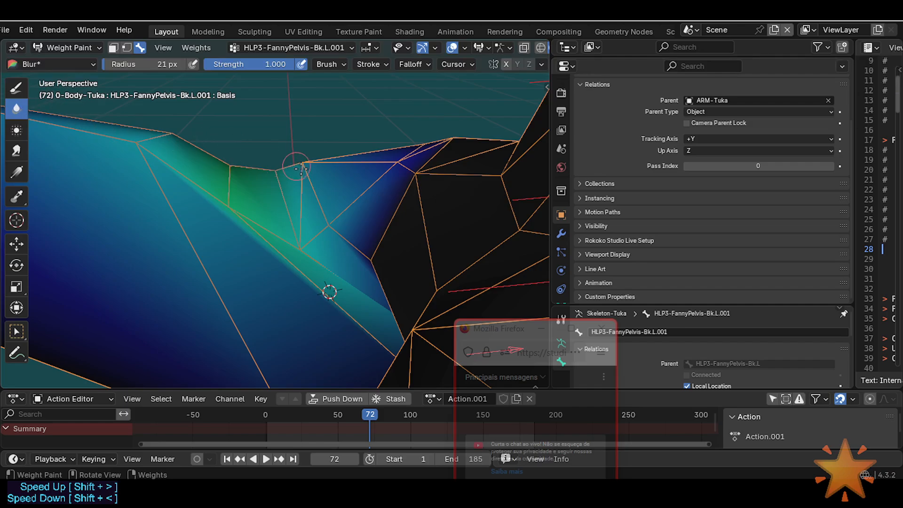
key(shift+f)
click(330, 166)
key(shift+f)
click(369, 172)
key(f)
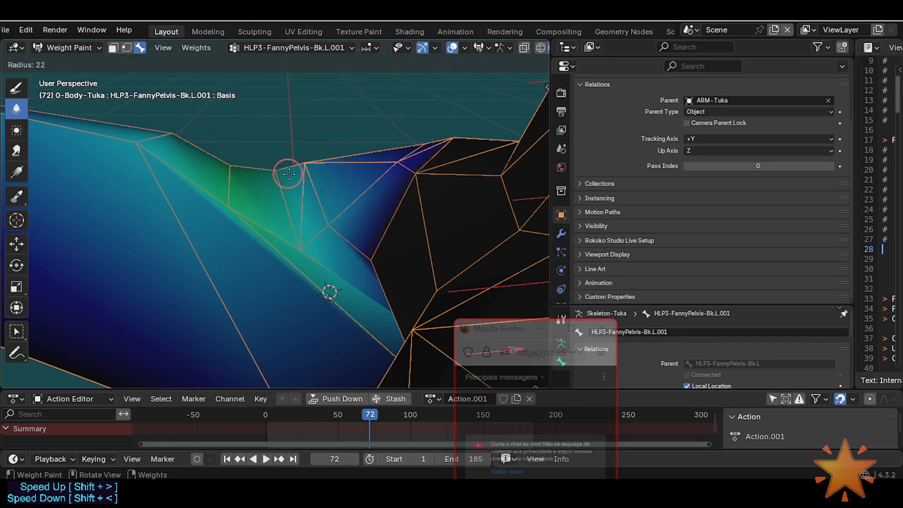
click(341, 172)
key(f)
click(306, 158)
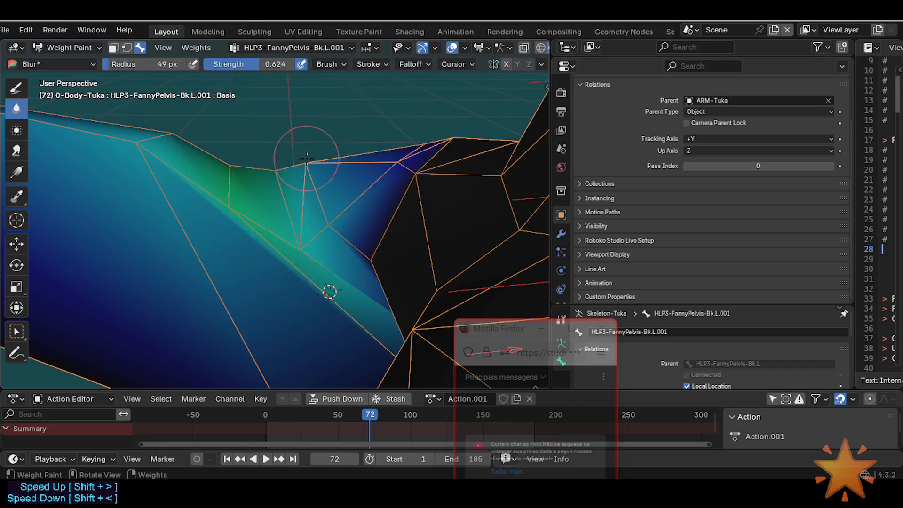
middle_drag(391, 157, 433, 116)
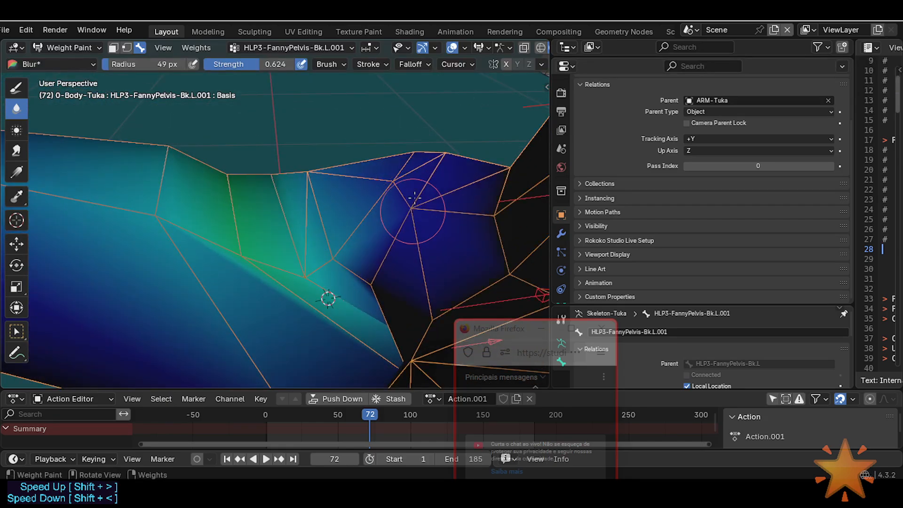
Reduce the Blur radius to 39 px and smooth the weights along the crease and the adjoining upper thigh.
mouse_move(423, 202)
middle_down()
mouse_move(373, 238)
mouse_move(367, 288)
mouse_move(298, 362)
mouse_move(399, 266)
middle_up()
key(f)
click(371, 288)
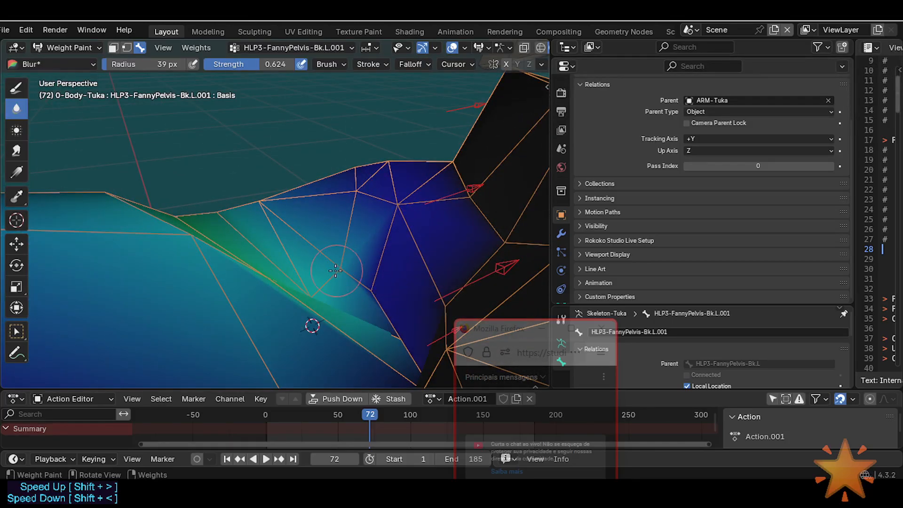
mouse_move(344, 250)
middle_down()
mouse_move(324, 249)
mouse_move(322, 202)
mouse_move(347, 202)
mouse_move(310, 264)
mouse_move(276, 237)
middle_up()
drag(240, 237, 228, 244)
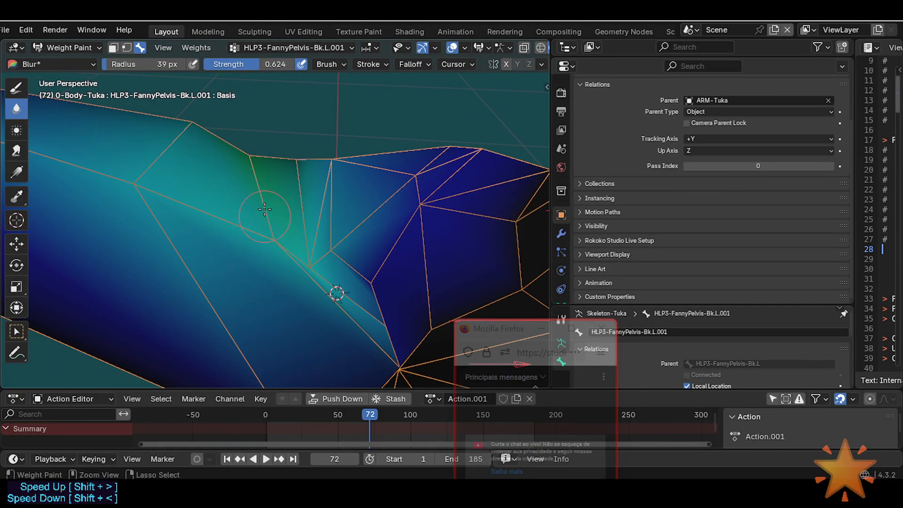
mouse_move(264, 209)
middle_down()
mouse_move(239, 221)
mouse_move(259, 173)
mouse_move(230, 203)
middle_up()
drag(252, 201, 235, 168)
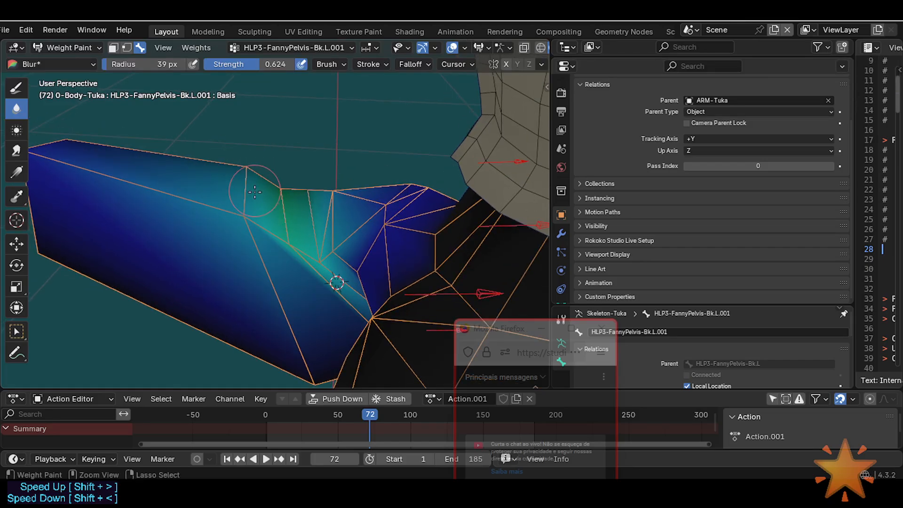
drag(254, 192, 250, 220)
Switch to the Paint brush, set its weight to 0.267, and paint the thigh vertices just beyond the crease.
mouse_move(240, 223)
middle_down()
mouse_move(431, 212)
mouse_move(371, 221)
mouse_move(314, 212)
mouse_move(403, 201)
mouse_move(339, 245)
middle_up()
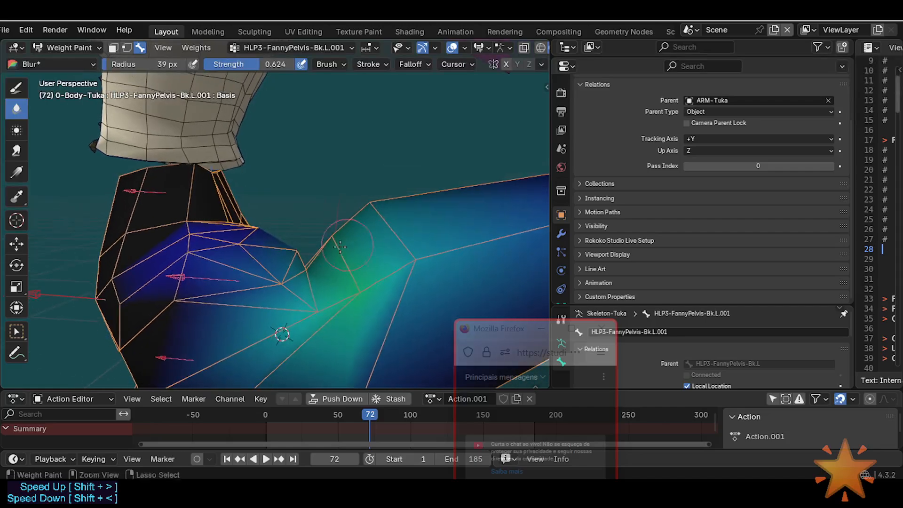
middle_drag(221, 282, 331, 257)
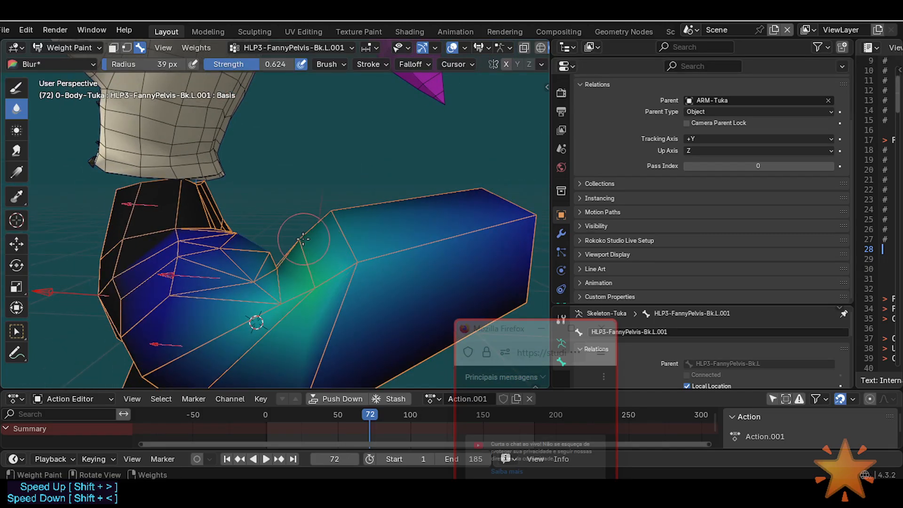
click(17, 88)
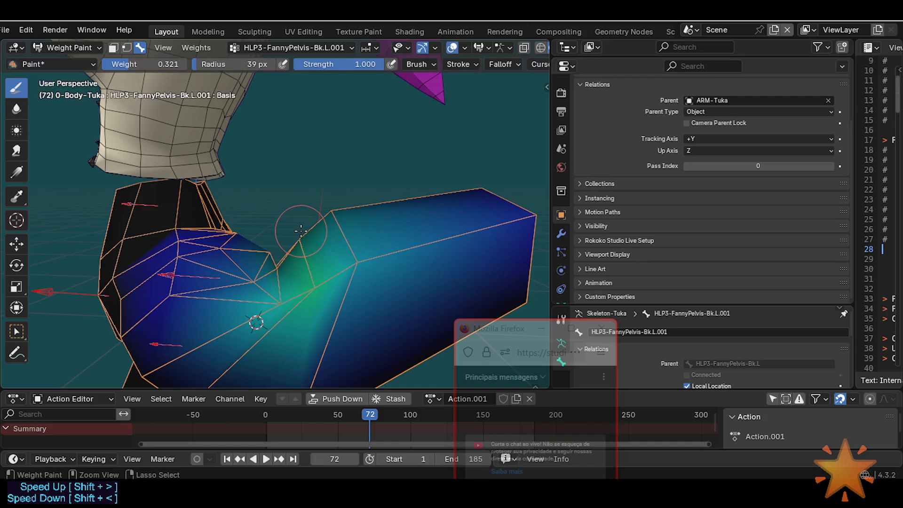
key(ctrl+f)
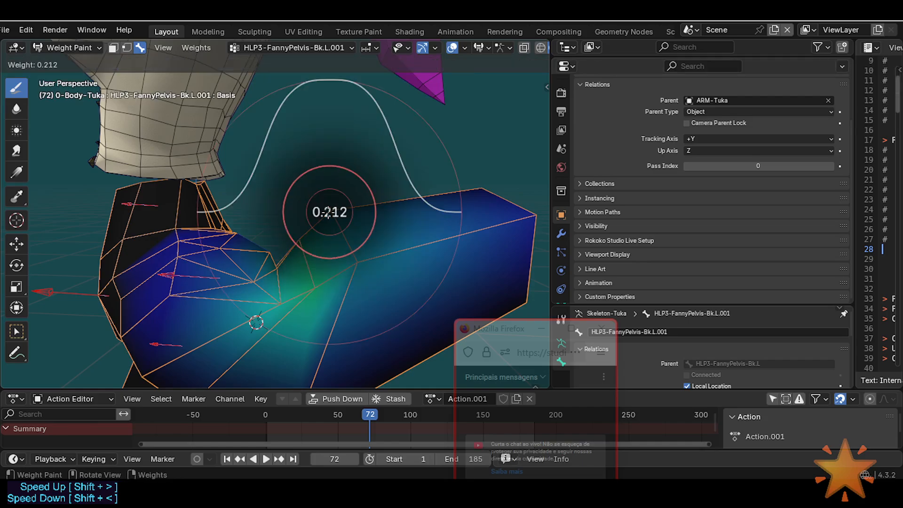
click(332, 210)
click(332, 211)
key(ctrl+f)
click(332, 211)
click(333, 211)
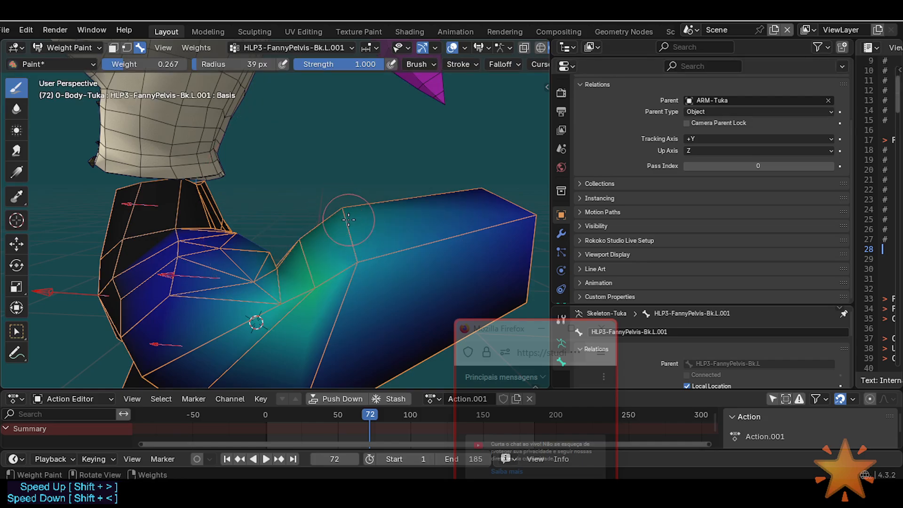
drag(348, 219, 364, 261)
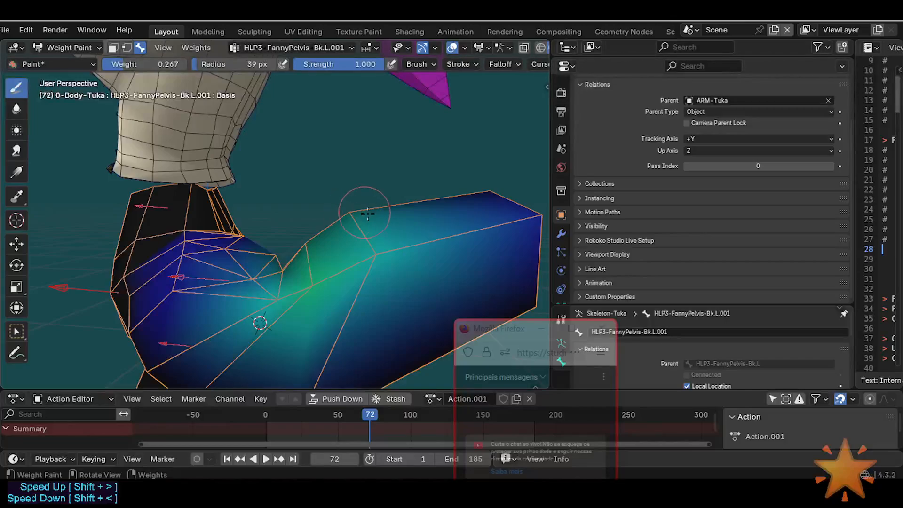
Lower the brush weight to 0.146 and paint the gluteus vertex beside the crease.
mouse_move(359, 224)
middle_down()
mouse_move(368, 273)
mouse_move(368, 233)
mouse_move(353, 289)
mouse_move(270, 277)
middle_up()
mouse_move(285, 308)
ctrl+middle_down()
mouse_move(311, 258)
mouse_move(310, 306)
mouse_move(282, 311)
mouse_move(262, 293)
mouse_move(305, 266)
ctrl+middle_up()
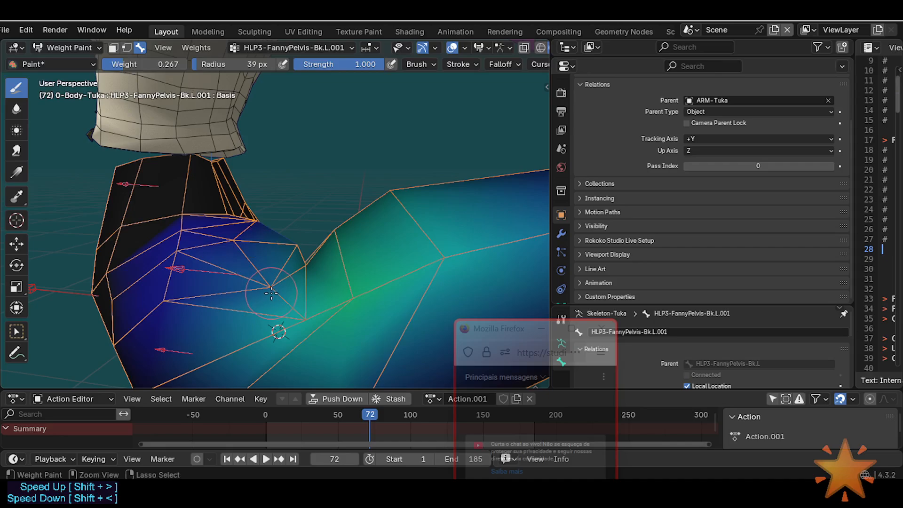
key(ctrl+f)
click(271, 286)
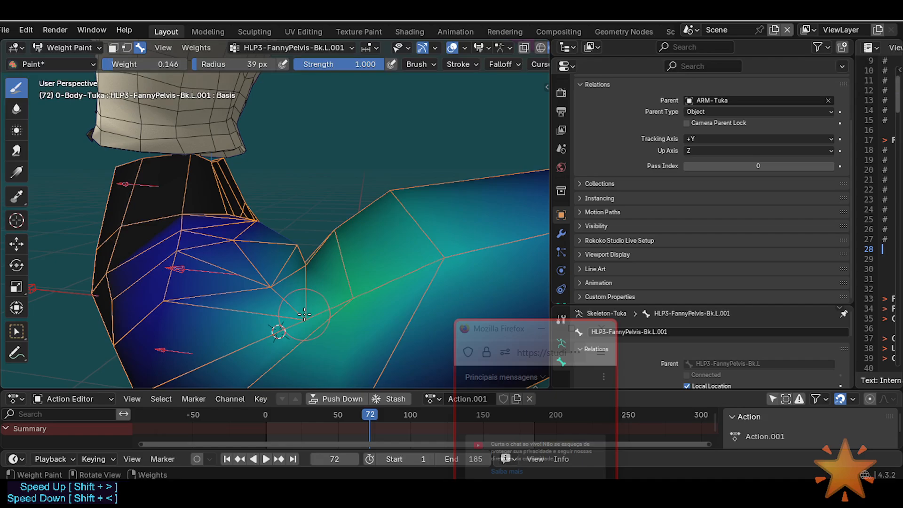
mouse_move(267, 275)
middle_down()
mouse_move(284, 289)
mouse_move(276, 275)
mouse_move(320, 228)
mouse_move(320, 211)
mouse_move(284, 211)
mouse_move(317, 203)
mouse_move(318, 193)
mouse_move(324, 222)
mouse_move(343, 221)
middle_up()
Readjust the brush weight down to 0.067 for the inner gluteus vertices.
key(ctrl+f)
click(272, 287)
key(ctrl+f)
click(272, 273)
key(ctrl+f)
click(285, 208)
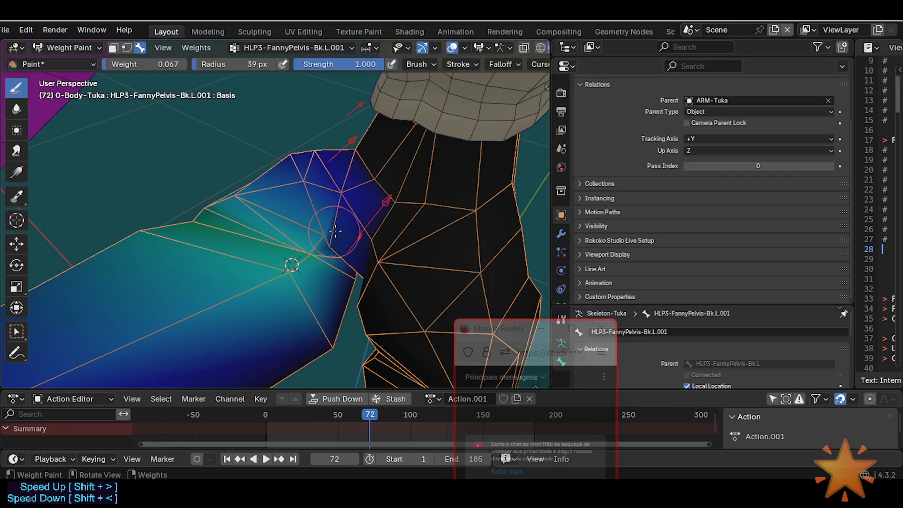
Reduce the brush radius to 33 px, raise the weight to 0.279, and paint the inner crease vertices.
scroll(348, 243, up, 3)
key(f)
click(358, 246)
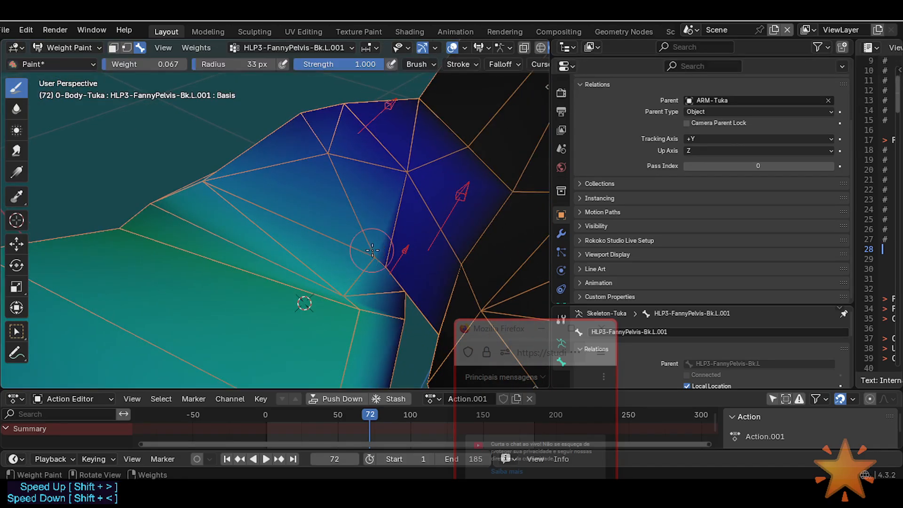
mouse_move(369, 252)
middle_down()
mouse_move(361, 245)
mouse_move(338, 267)
mouse_move(346, 269)
middle_up()
key(ctrl+f)
click(367, 249)
key(ctrl+f)
click(347, 270)
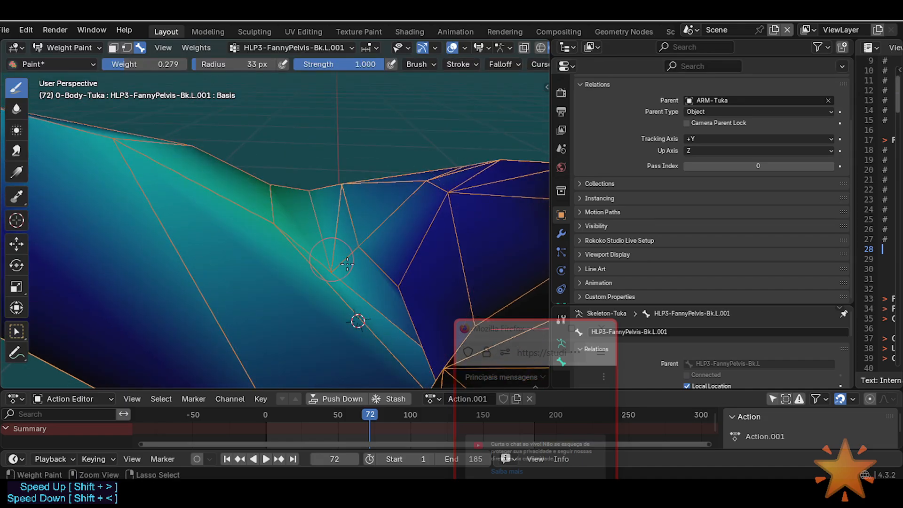
Switch back to the Blur brush and save the file.
mouse_move(347, 263)
middle_down()
mouse_move(394, 329)
mouse_move(369, 326)
mouse_move(368, 342)
mouse_move(405, 264)
mouse_move(379, 281)
mouse_move(361, 246)
mouse_move(344, 250)
mouse_move(371, 223)
middle_up()
click(16, 108)
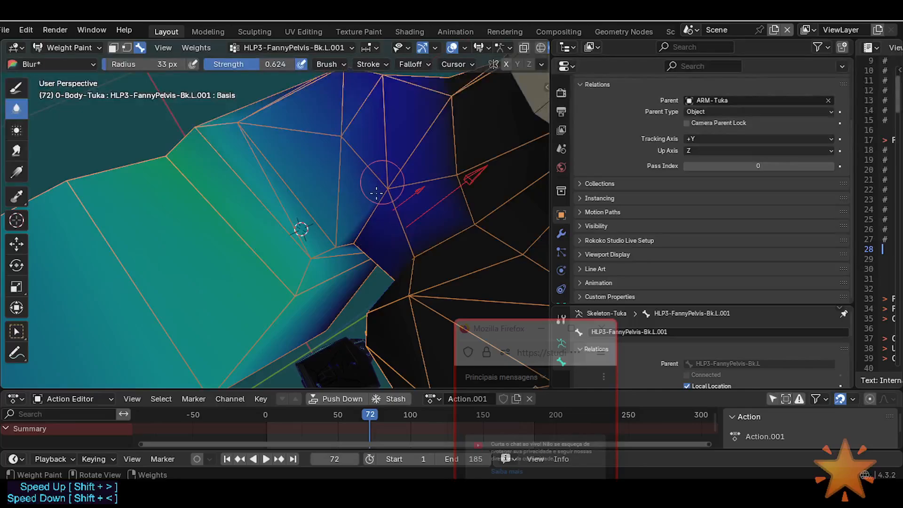
mouse_move(351, 181)
middle_down()
mouse_move(328, 287)
mouse_move(365, 308)
mouse_move(333, 230)
mouse_move(427, 244)
mouse_move(390, 184)
mouse_move(390, 263)
mouse_move(344, 294)
middle_up()
key(ctrl+s)
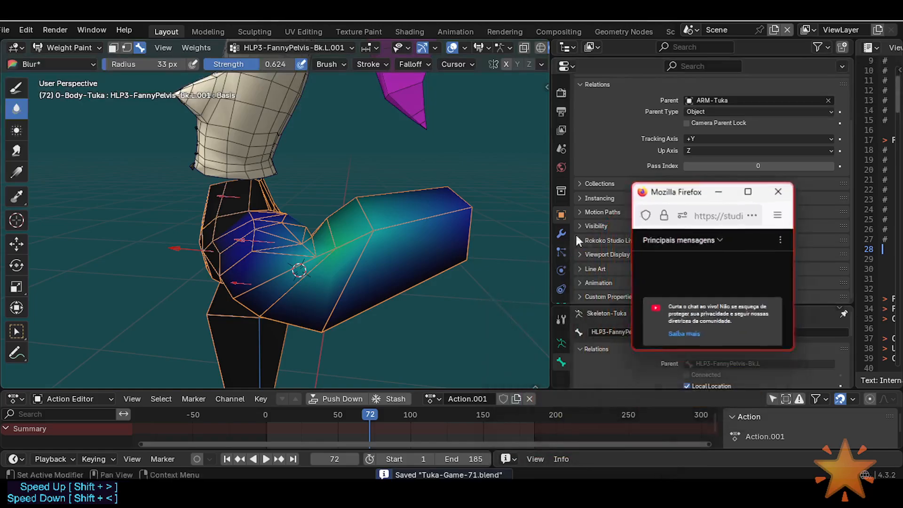
Go to frame 77 and test-move the helper bone to examine how the gluteus and thigh deform.
drag(371, 413, 376, 388)
scroll(390, 296, down, 2)
mouse_move(391, 296)
middle_down()
mouse_move(407, 300)
mouse_move(397, 283)
middle_up()
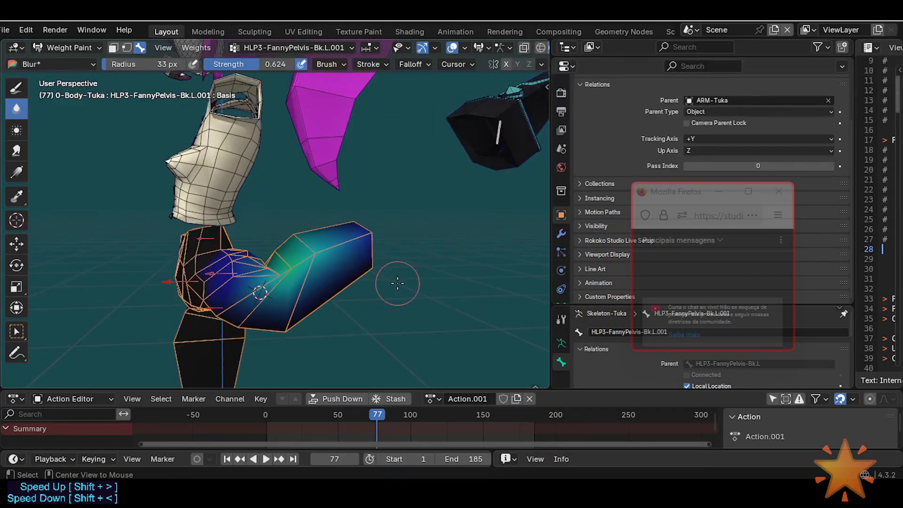
key(g)
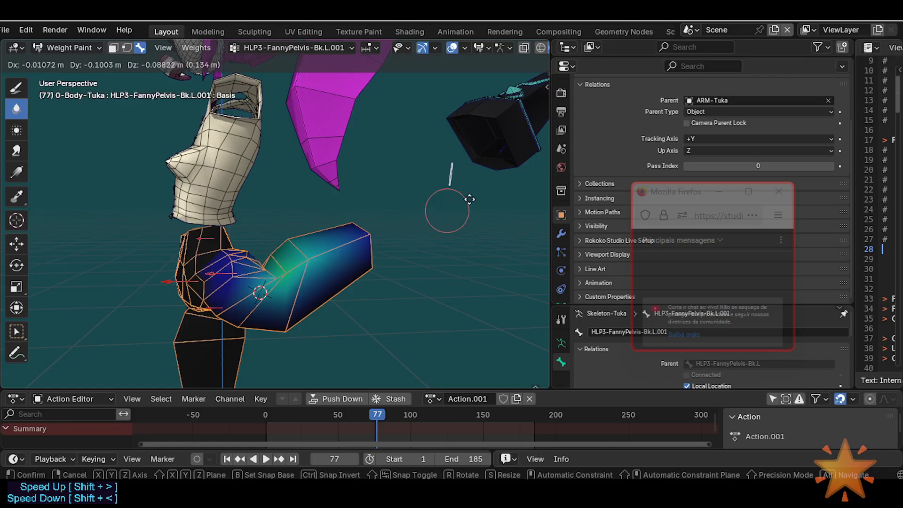
click(423, 210)
key(g)
click(410, 225)
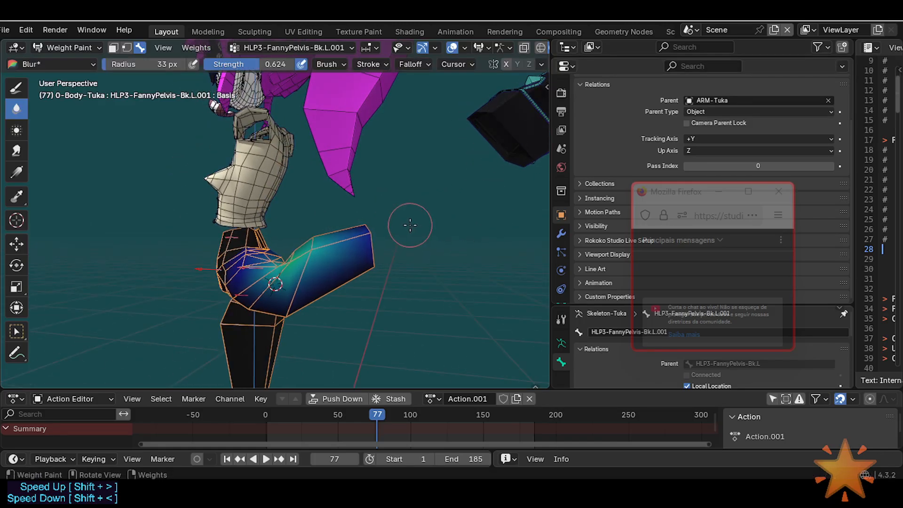
Test-rotate the helper bone freely and around its X and Y axes to check its influence on the mesh.
key(r)
click(470, 241)
shift+middle_drag(451, 218, 383, 231)
key(r)
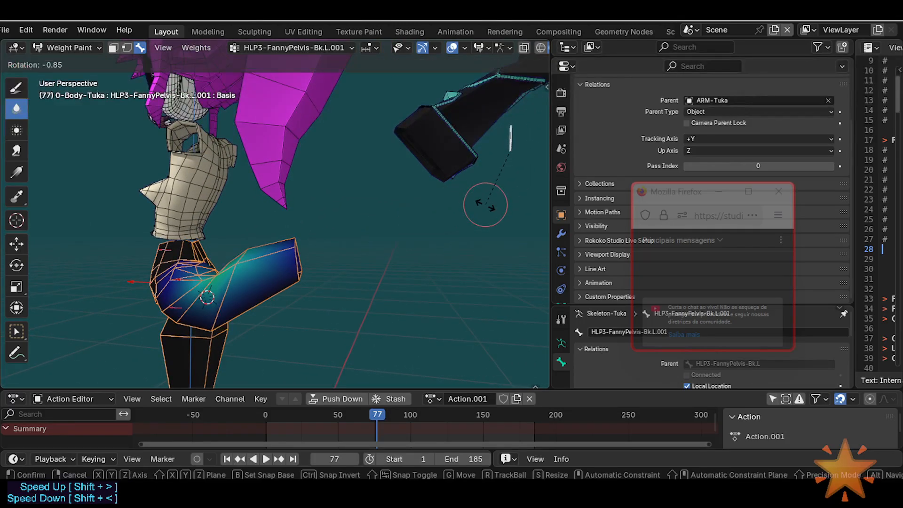
key(x)
key(x)
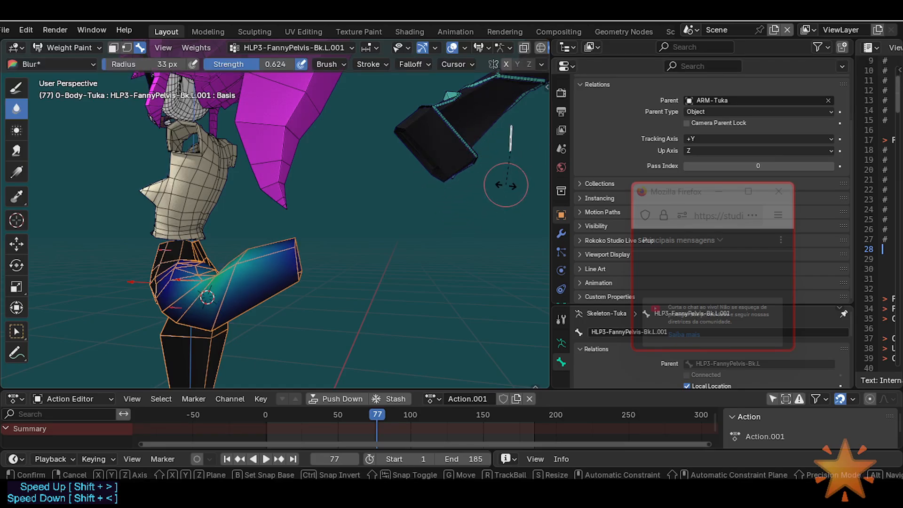
key(y)
click(415, 198)
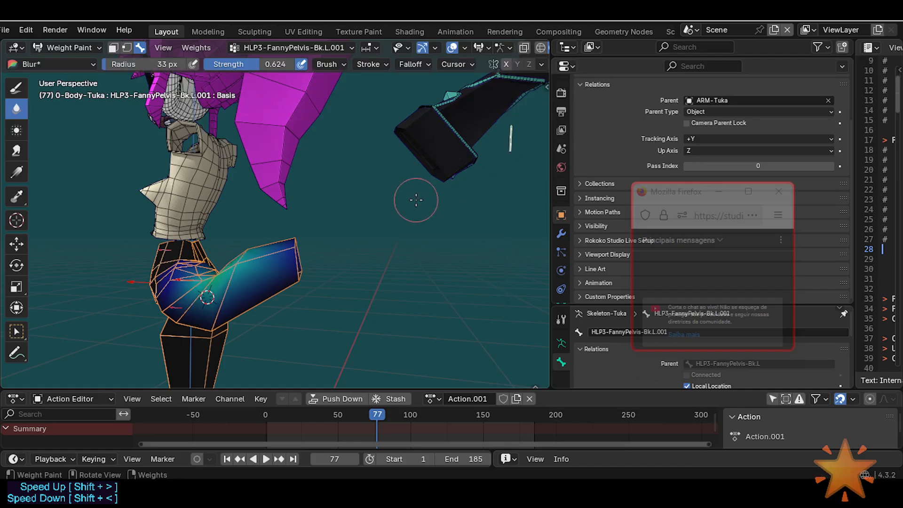
Try rotating the helper bone around its local X and Z axes from another angle, and cancel the rotation.
mouse_move(415, 197)
middle_down()
mouse_move(489, 210)
mouse_move(455, 199)
middle_up()
key(r)
key(x)
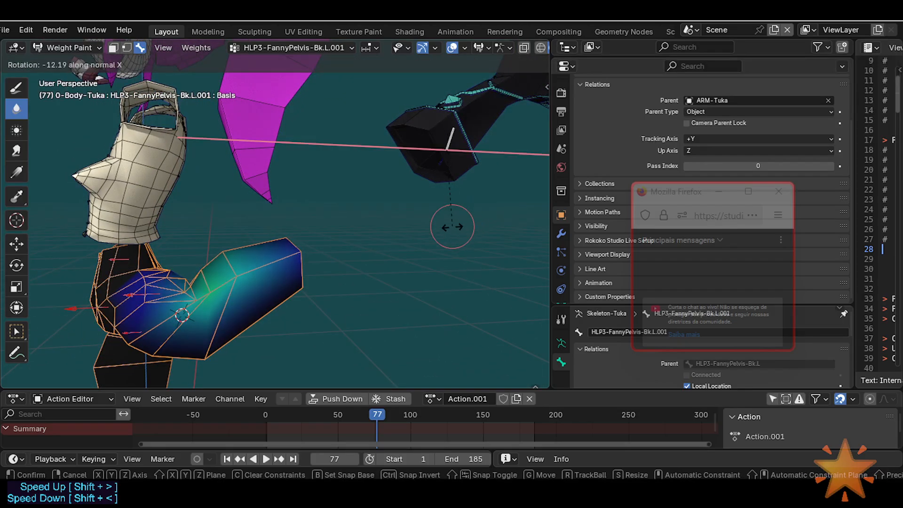
key(z)
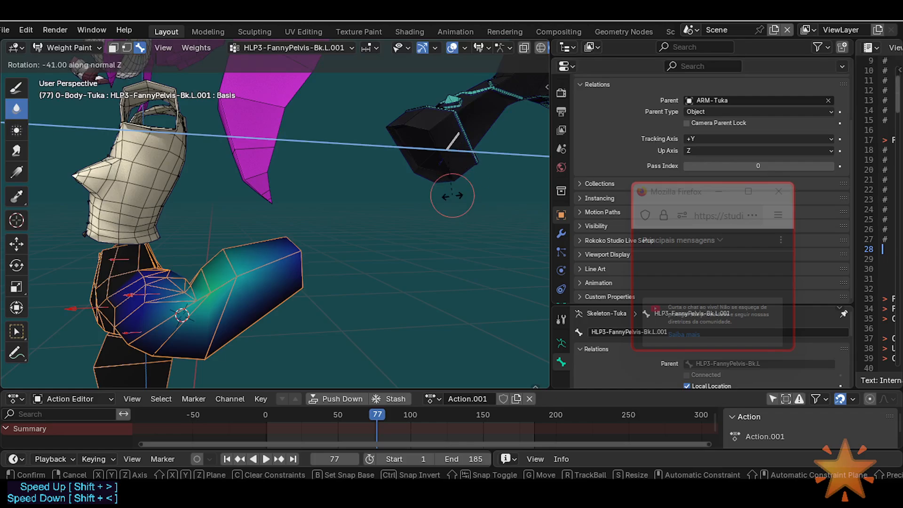
right_click(450, 196)
Leave weight painting and put the ARM-Tuka armature in Pose Mode.
key(ctrl+Tab)
click(330, 248)
shift+middle_drag(288, 290, 397, 241)
click(273, 250)
key(ctrl+Tab)
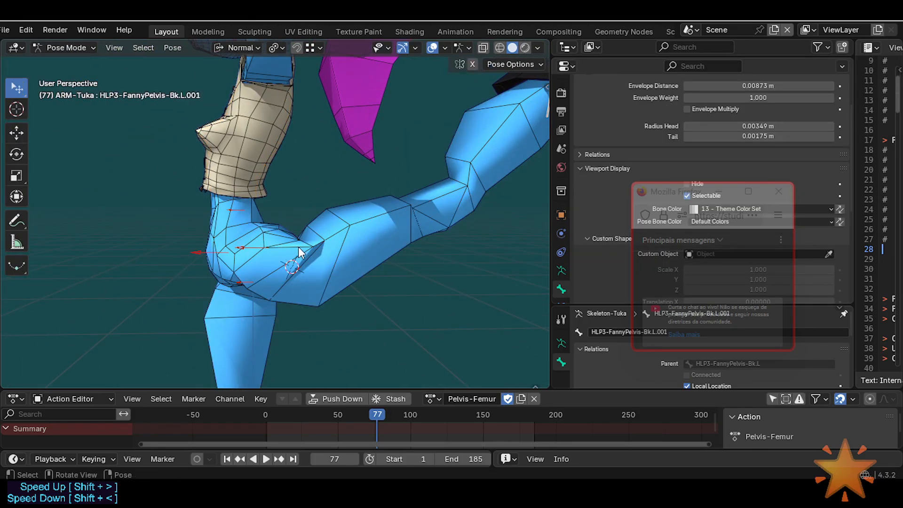
Select the HLP3-FannyPelvis-In.L bone, followed by the HLP3-FannyPelvis-Bk.L.001 bone, and inspect the hip crease.
click(267, 247)
drag(296, 254, 319, 266)
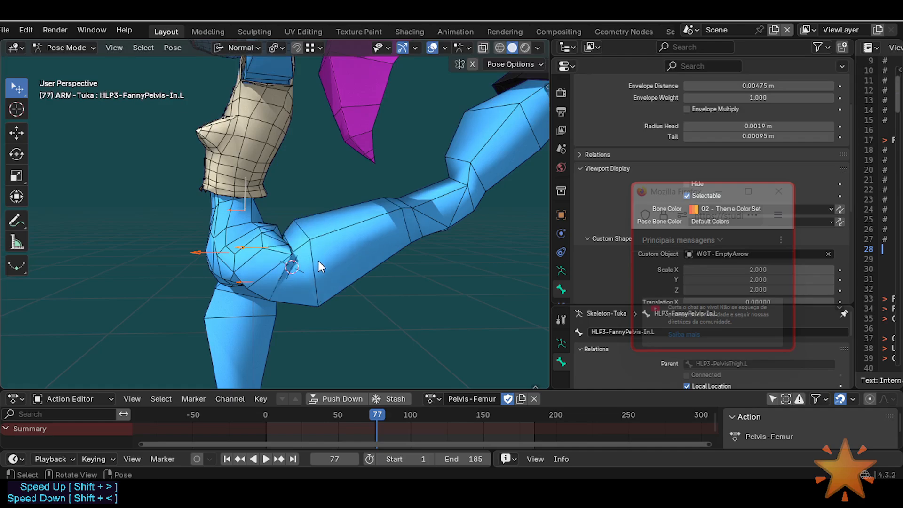
click(252, 204)
middle_drag(312, 234, 311, 245)
scroll(311, 244, up, 2)
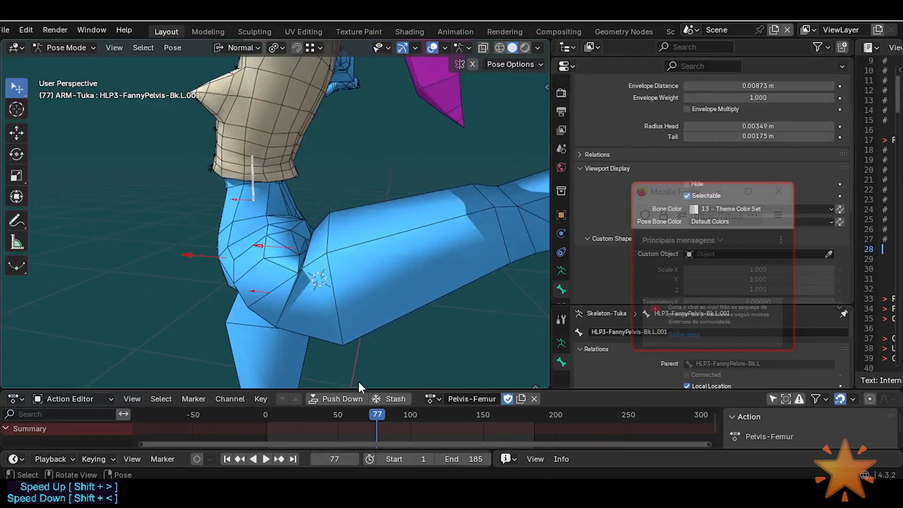
Play the animation briefly, stop at frame 79, and show the bone constraints of HLP3-FannyPelvis-Bk.L.
click(359, 417)
key(space)
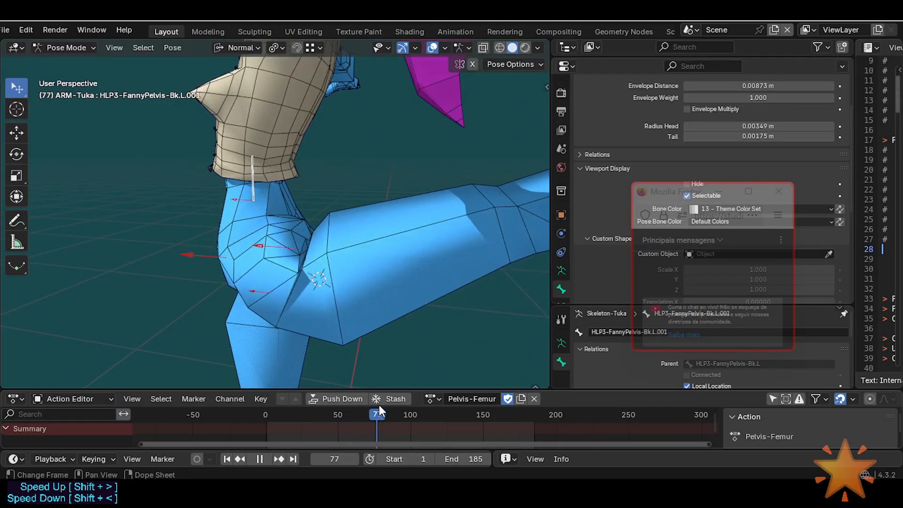
key(space)
drag(672, 192, 505, 376)
scroll(564, 281, down, 1)
click(561, 288)
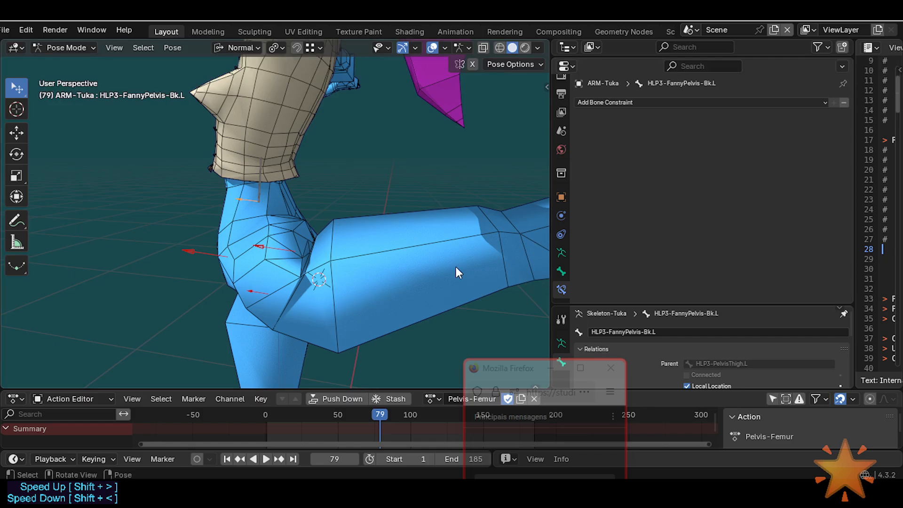
Select the HLP3-FannyPelvis-In.L bone and reveal all hidden bones of the armature.
click(285, 250)
middle_drag(282, 256, 368, 253)
key(alt+h)
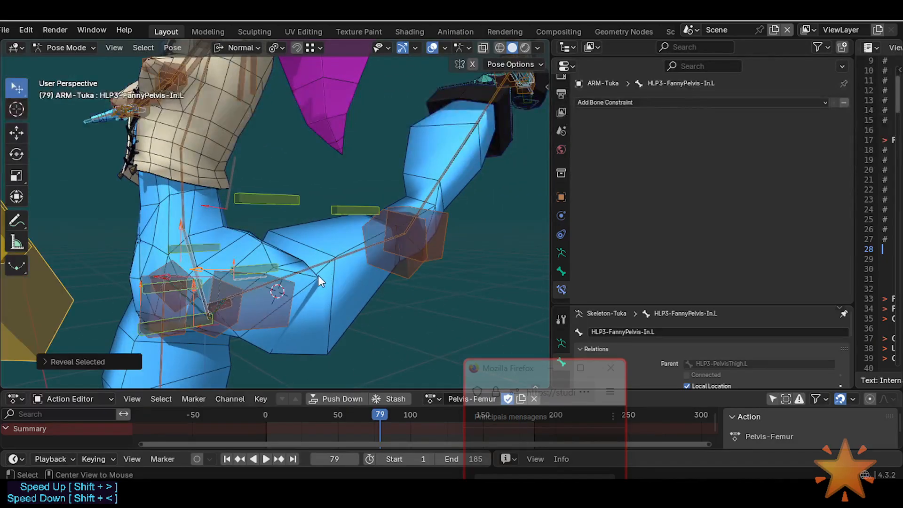
Test a rotation of the HLP3-PelvisThigh.L bone, cancel it, and select the DEF3-LegUpper.L bone.
mouse_move(318, 276)
middle_down()
mouse_move(295, 301)
mouse_move(276, 300)
mouse_move(319, 289)
mouse_move(269, 299)
mouse_move(312, 291)
middle_up()
click(275, 301)
key(r)
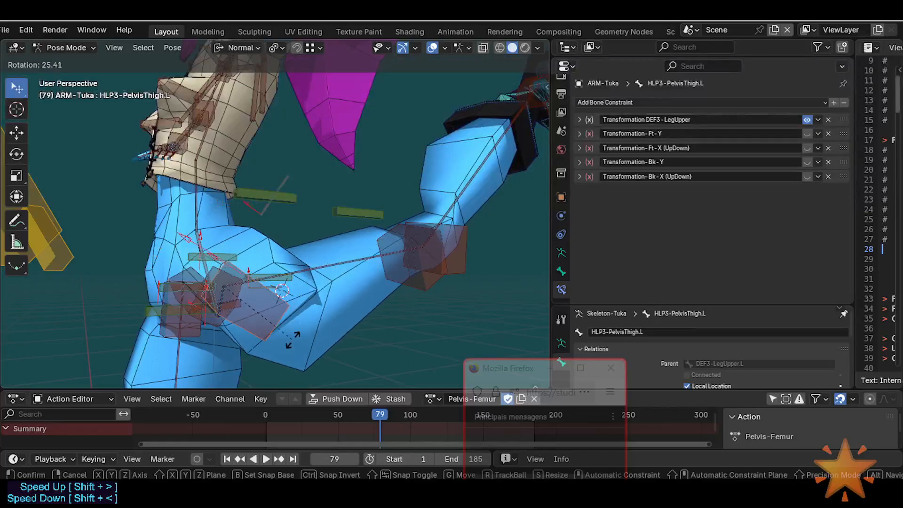
right_click(311, 271)
click(314, 273)
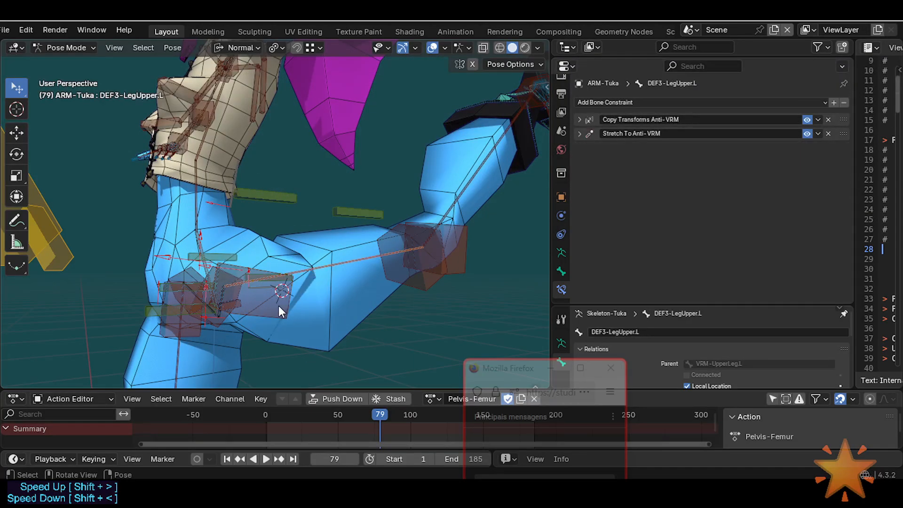
Examine the target, rotation mapping and influence of the Transformation DEF3-LegUpper constraint on HLP3-PelvisThigh.L, then collapse it.
click(279, 306)
click(578, 119)
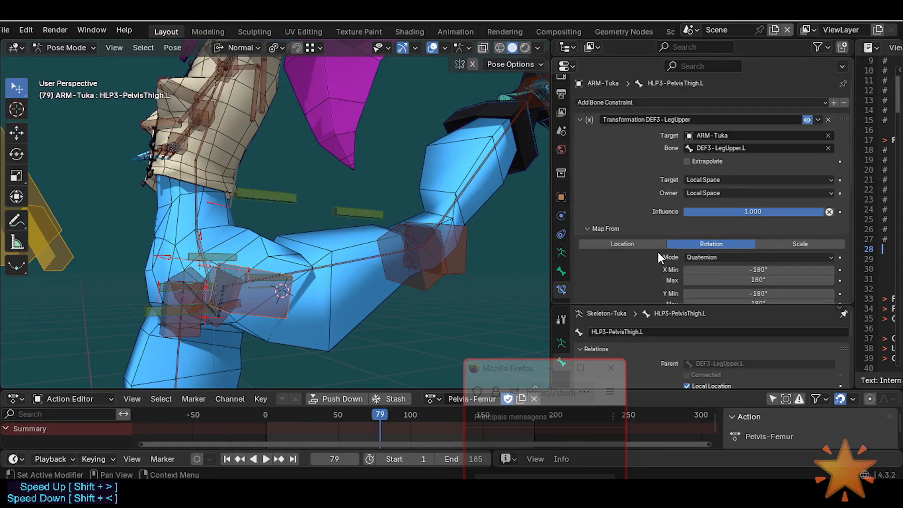
scroll(659, 252, down, 12)
scroll(688, 207, up, 10)
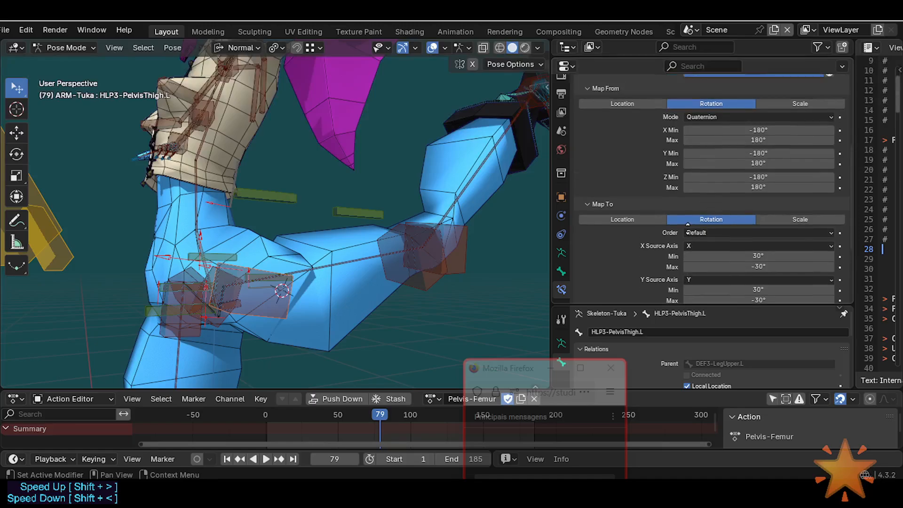
scroll(701, 186, up, 3)
scroll(697, 194, down, 12)
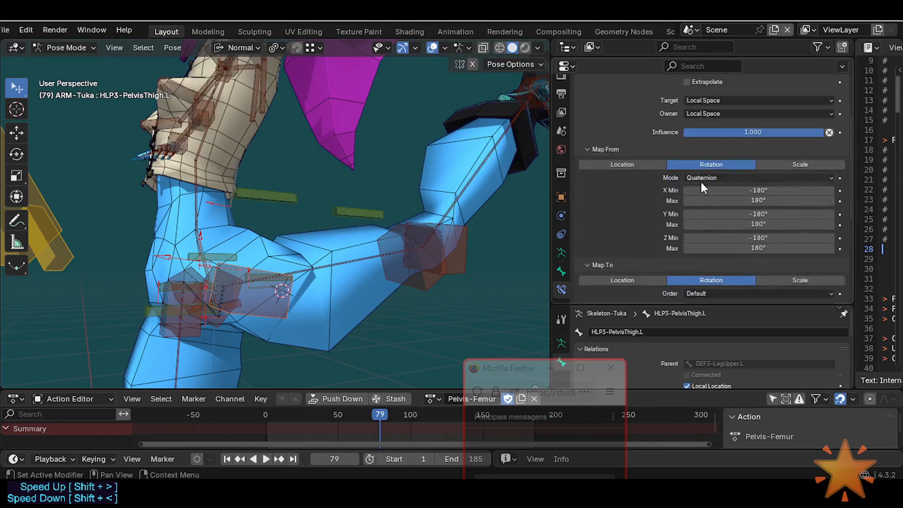
scroll(659, 246, up, 10)
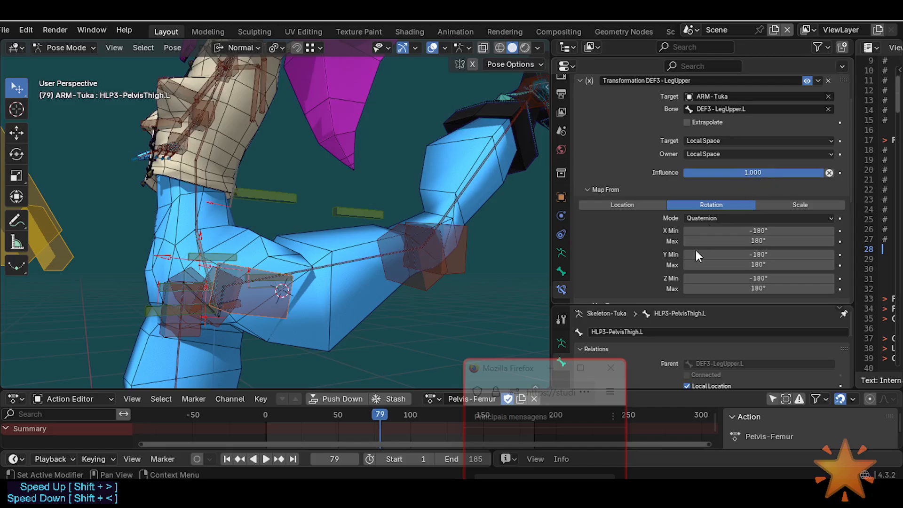
scroll(700, 240, down, 10)
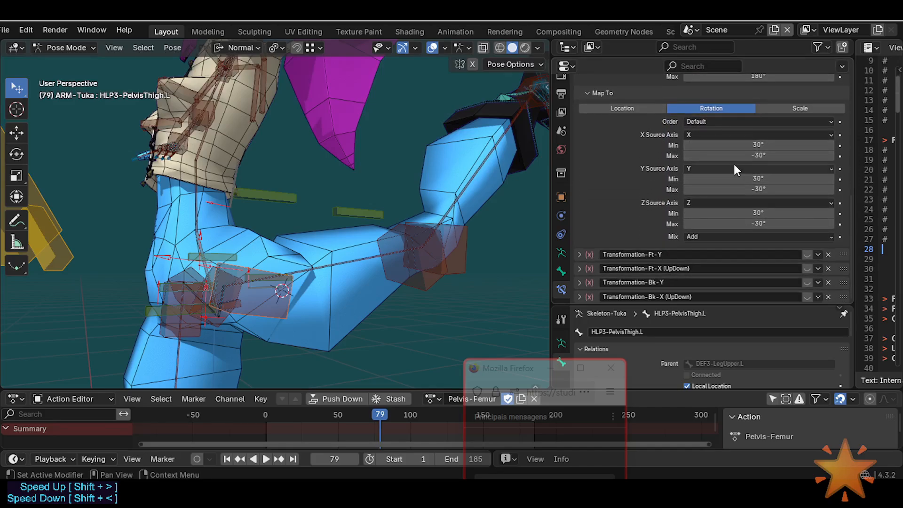
scroll(682, 152, up, 10)
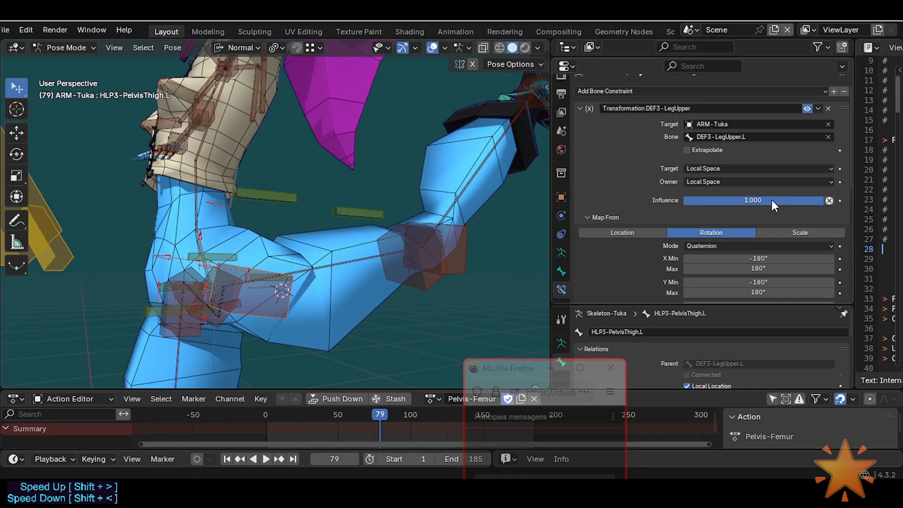
drag(771, 200, 817, 201)
click(581, 105)
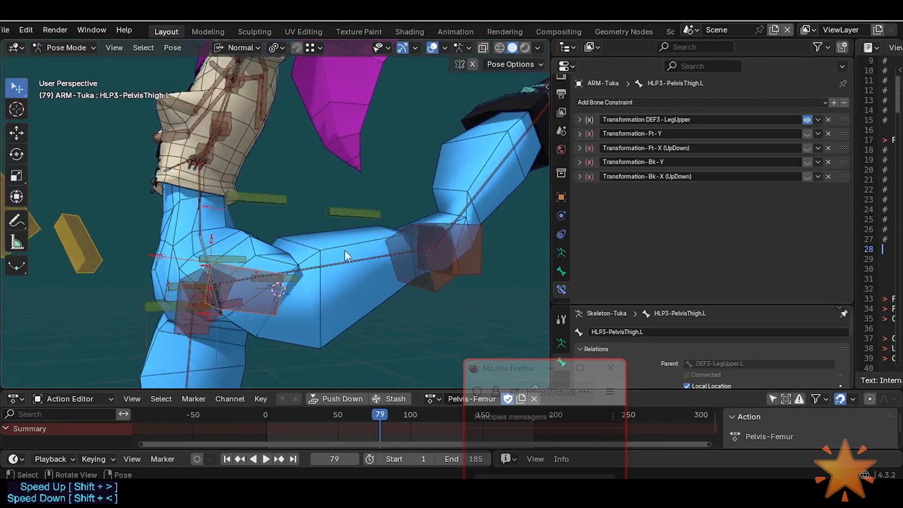
Test-rotate HLP3-PelvisThigh.L once more while viewing the hip crease from the side, and cancel the rotation.
middle_drag(293, 297, 301, 309)
key(r)
right_click(293, 263)
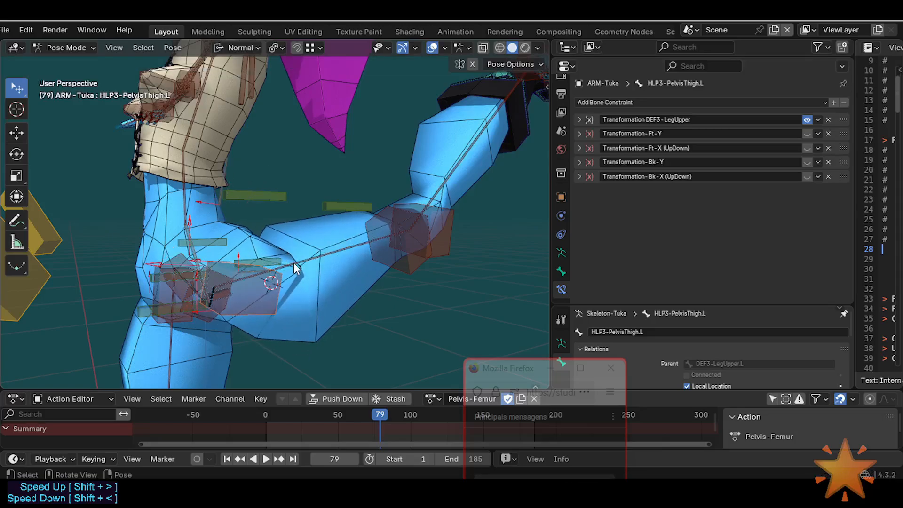
middle_drag(294, 262, 283, 259)
Select the HLP3-FannyPelvis-In.L, HLP3-PelvisThigh.L and HLP3-FannyPelvis-Bk.L.001 bones one after another and inspect the gluteus deformation around them.
click(172, 267)
click(197, 261)
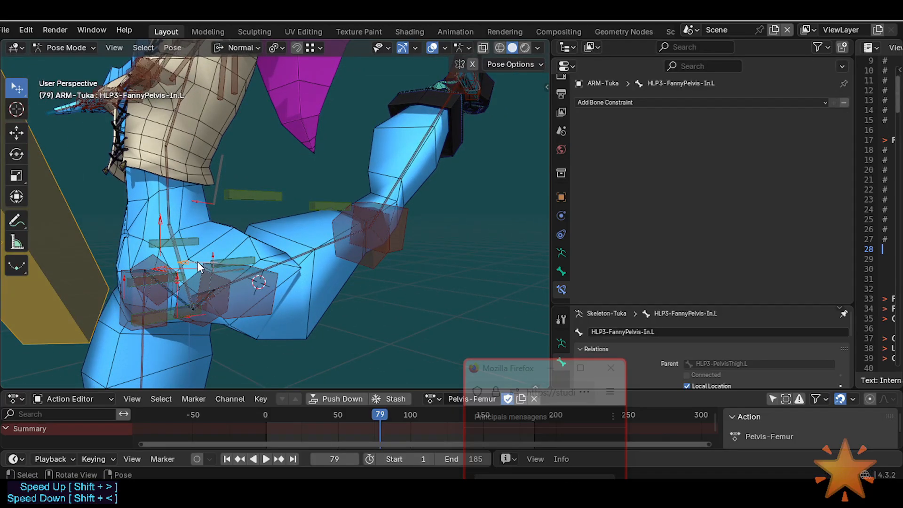
click(213, 266)
click(234, 270)
middle_drag(236, 269, 293, 252)
scroll(263, 238, up, 1)
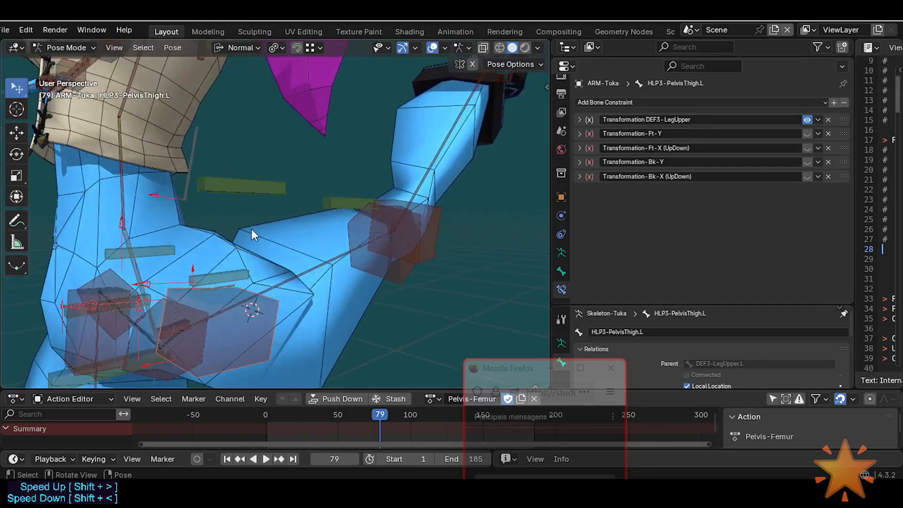
middle_drag(251, 228, 356, 268)
click(211, 184)
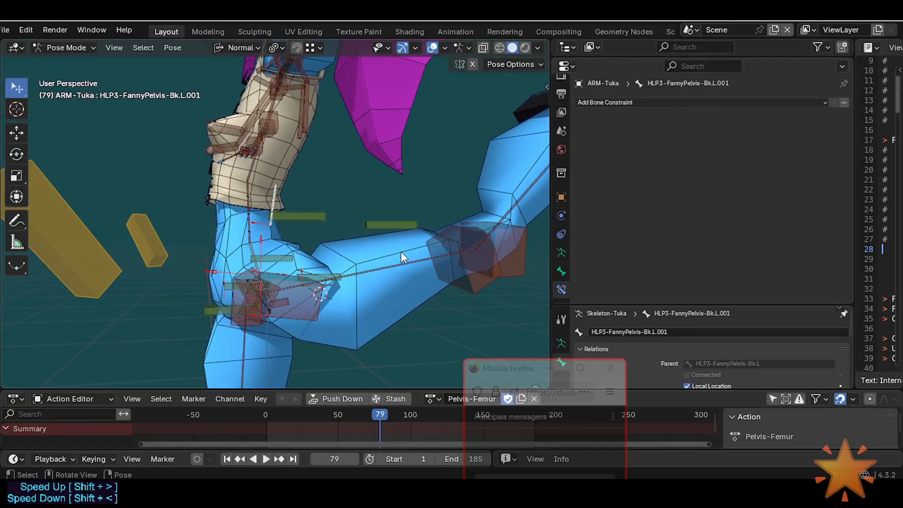
Select the HDL-Leverage-Gluteus.L bone, play the animation and scrub it to frame 65.
click(409, 235)
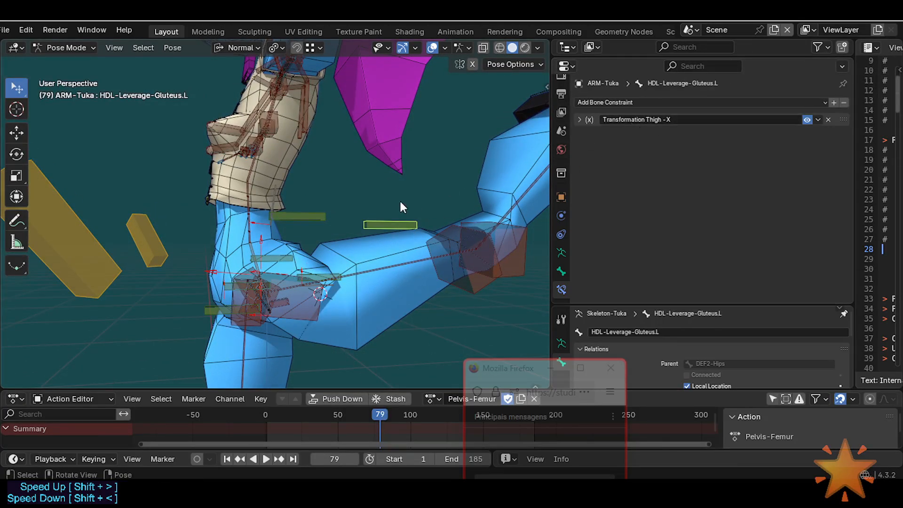
key(space)
click(308, 415)
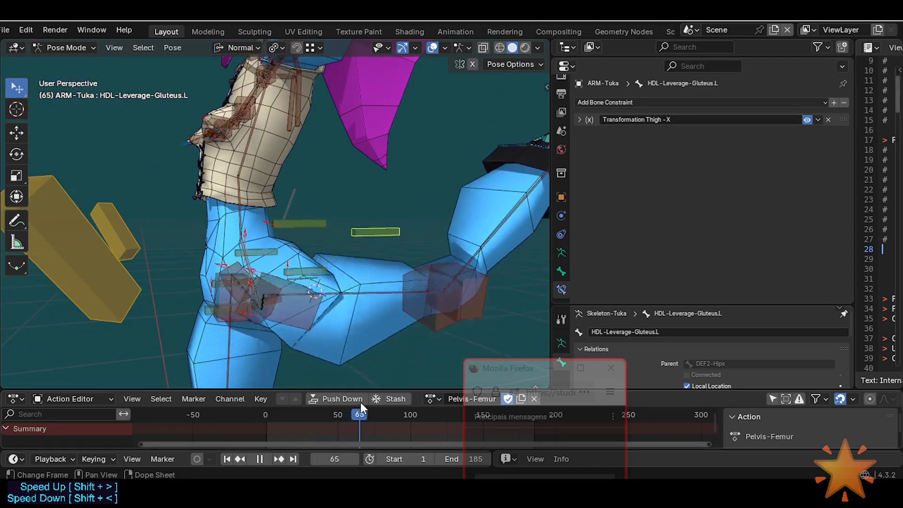
mouse_move(361, 402)
mouse_down()
mouse_move(351, 404)
mouse_move(360, 400)
mouse_up()
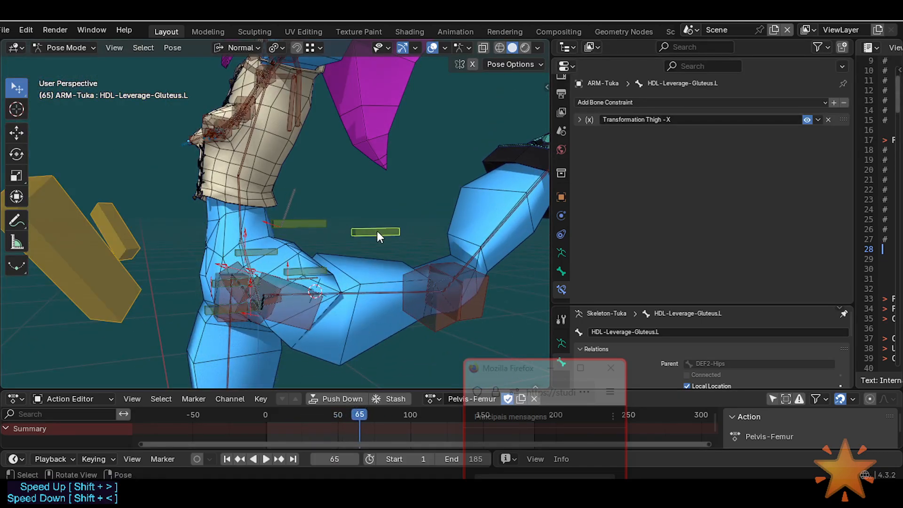
Test moving the HDL-Leverage-Gluteus.L bone several times to check its effect on the gluteus, cancelling each move.
key(g)
right_click(399, 219)
middle_drag(310, 272, 380, 258)
key(g)
right_click(373, 260)
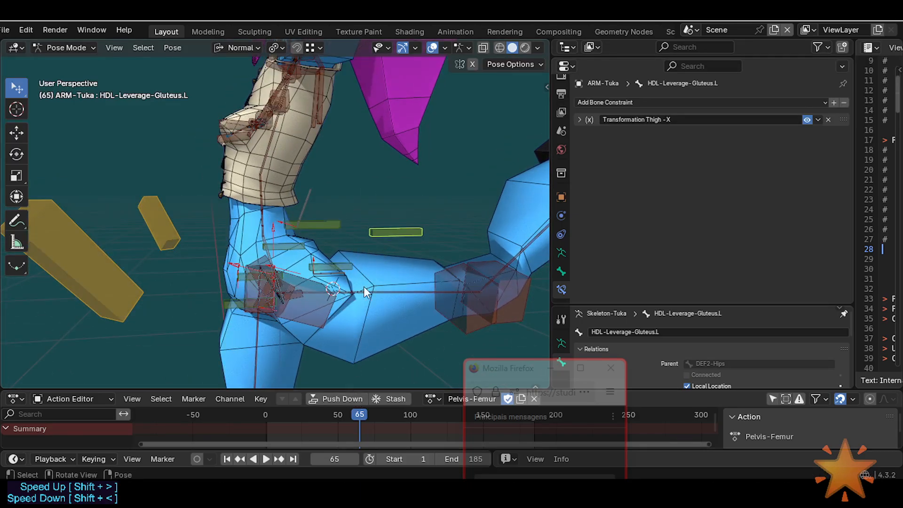
key(g)
right_click(360, 263)
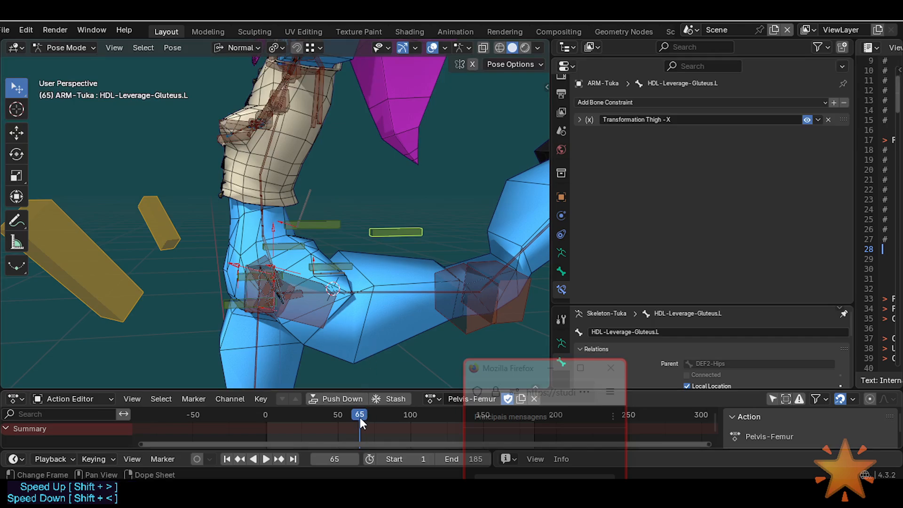
Advance the animation to frame 67, test moving the HLP3-FannyPelvis-Bk.L.001 bone, and cancel the move.
key(space)
click(299, 214)
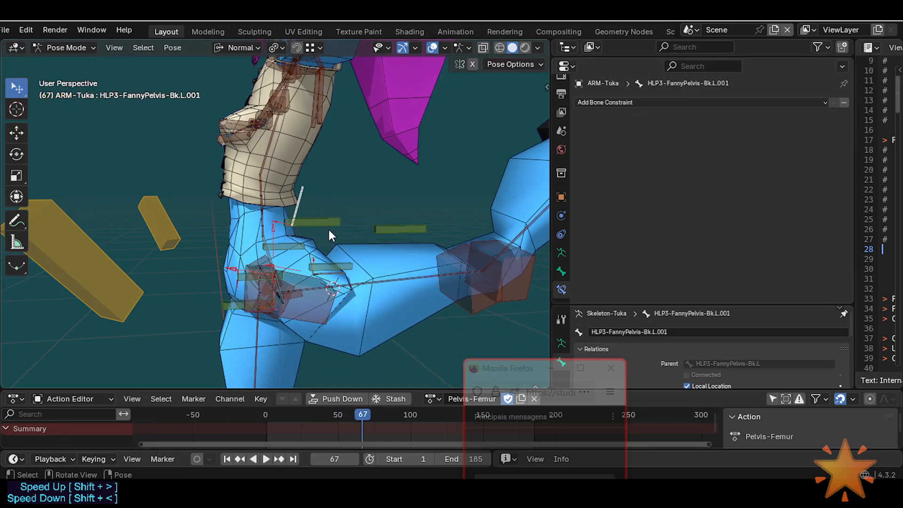
key(g)
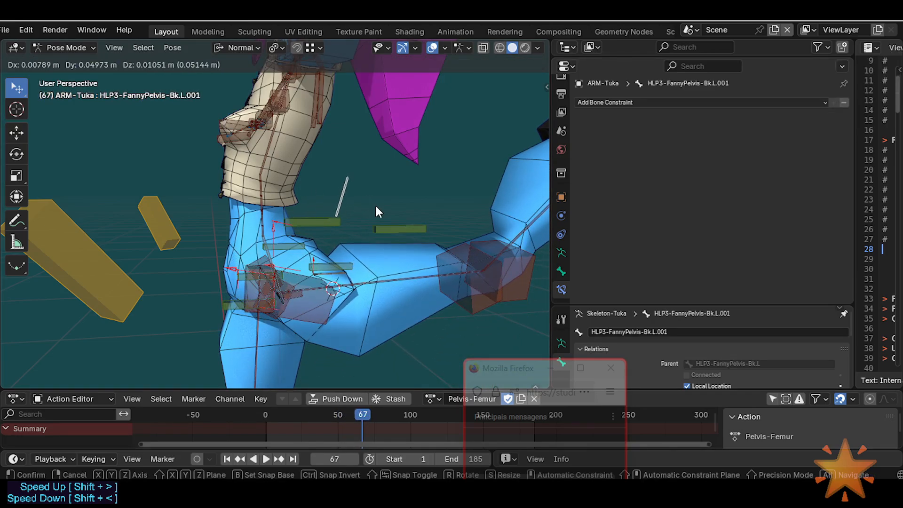
right_click(391, 230)
click(386, 228)
With HLP3-FannyPelvis-Bk.L.001 selected, play the animation to watch the hip bend and stop at frame 68.
click(301, 205)
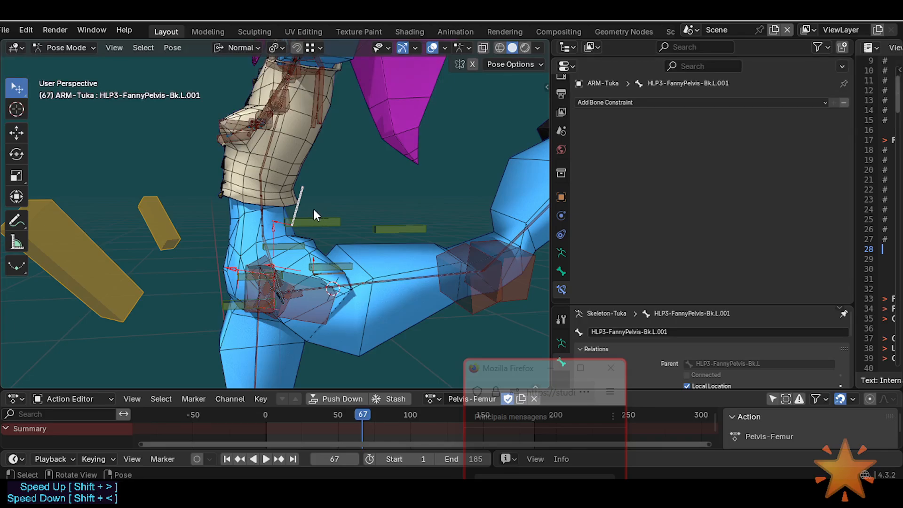
key(space)
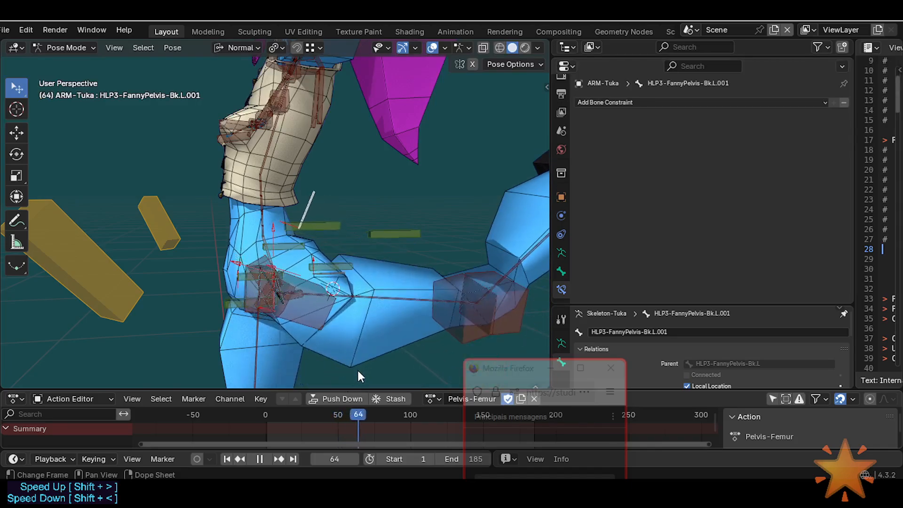
key(space)
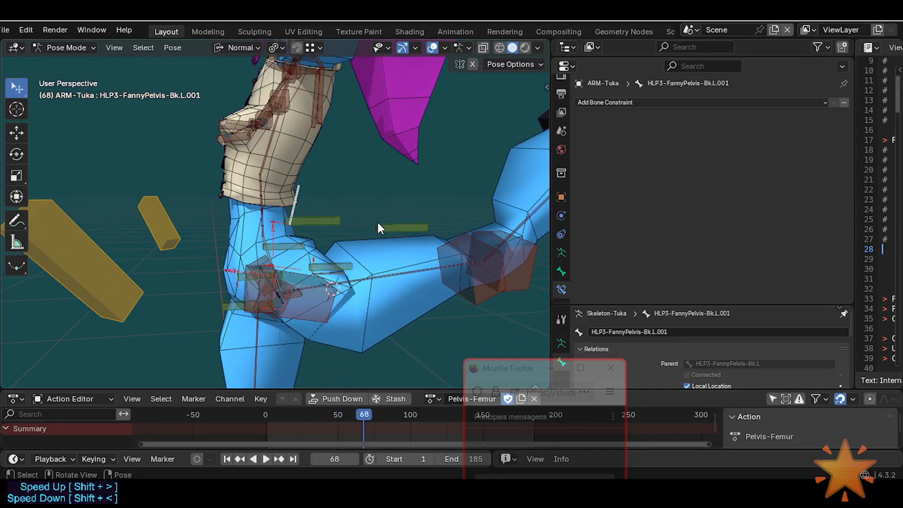
Copy the Transformation Thigh -X constraint from HDL-Leverage-Gluteus.L to the HLP3-FannyPelvis-Bk.L.001 bone using Copy Selected Constraints.
click(380, 228)
click(297, 198)
click(393, 227)
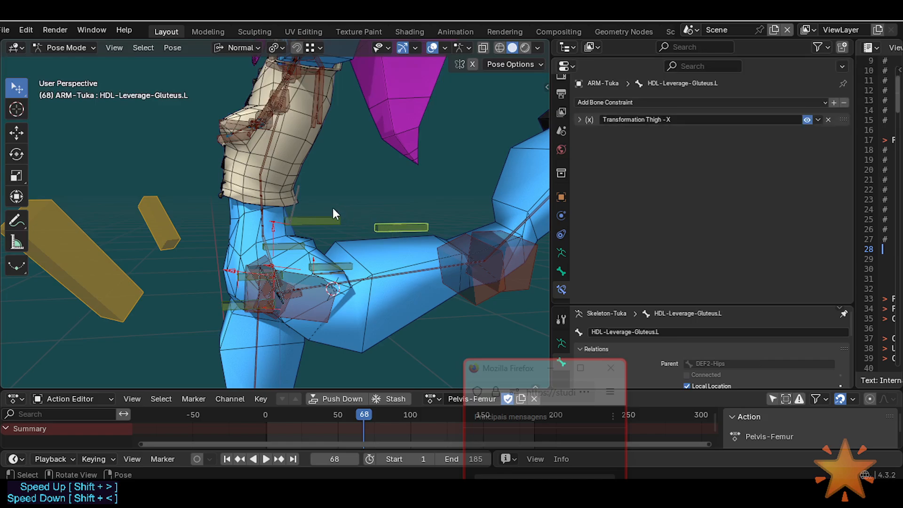
click(336, 219)
shift+click(397, 227)
key(ctrl+c)
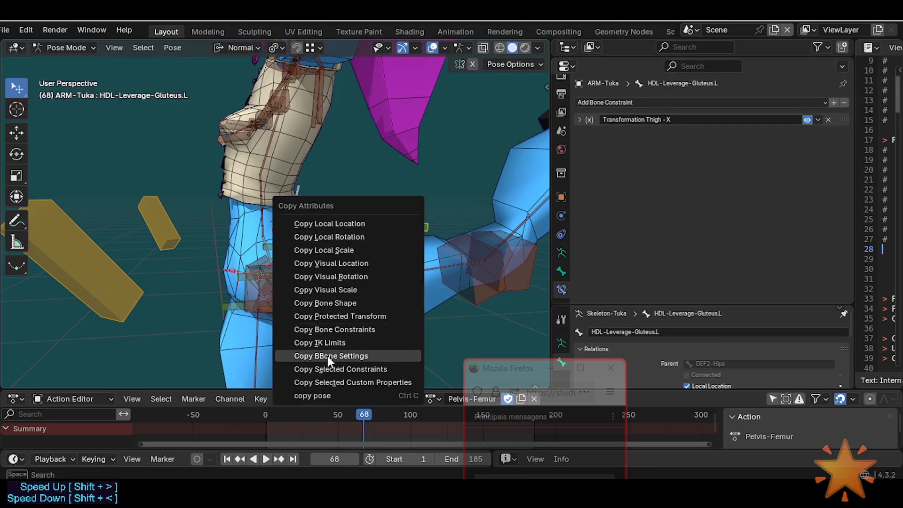
click(331, 369)
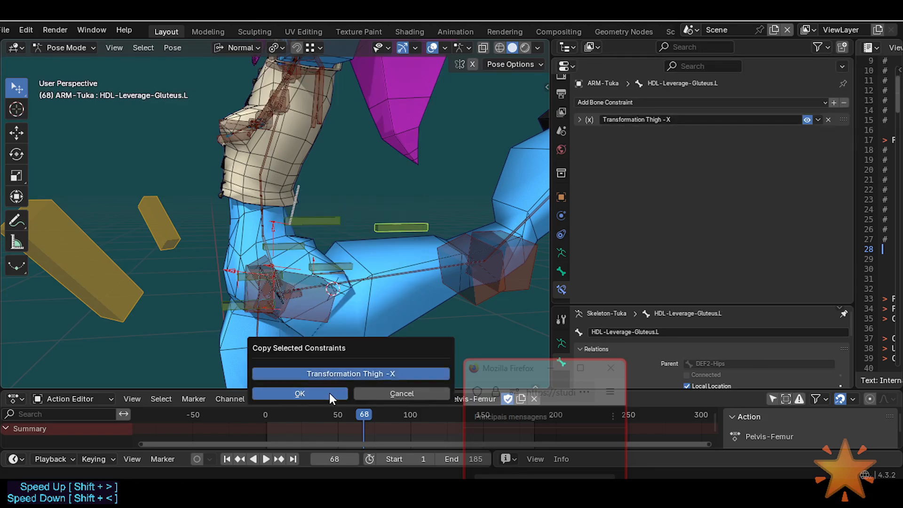
click(329, 393)
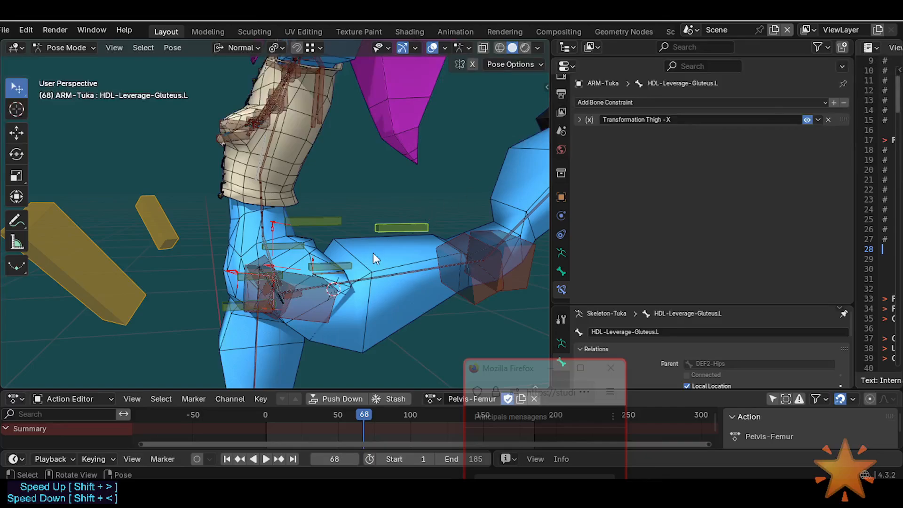
Select HLP3-FannyPelvis-Bk.L.001 in Edit Mode, return to Pose Mode and review the mapping of its Transformation Thigh -X constraint.
key(Tab)
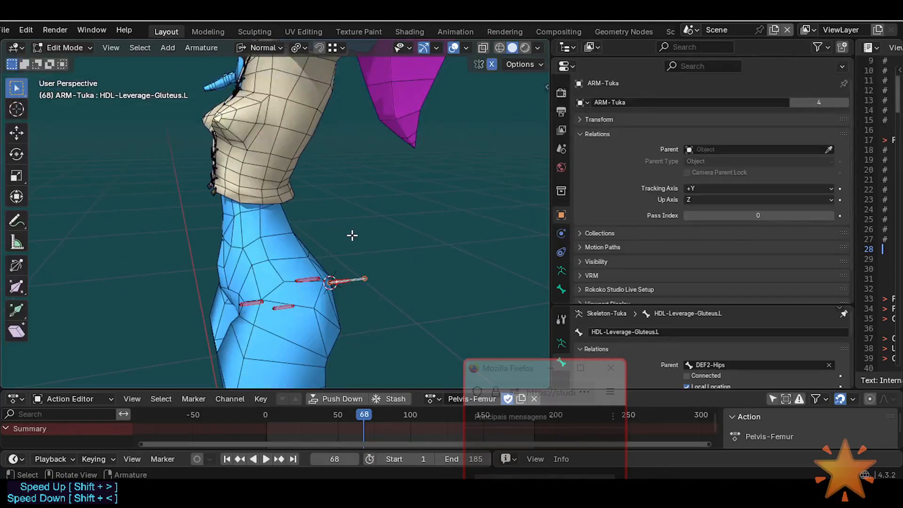
click(356, 280)
key(e)
click(365, 269)
key(Tab)
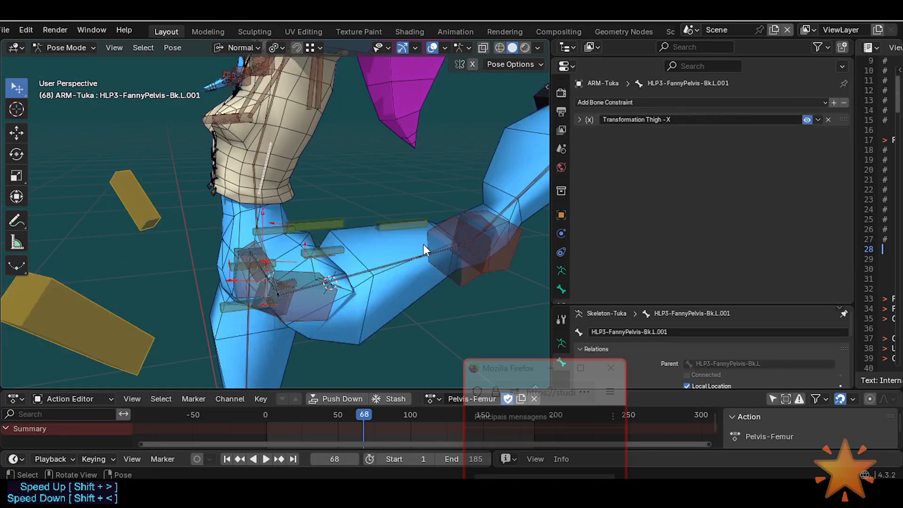
click(580, 119)
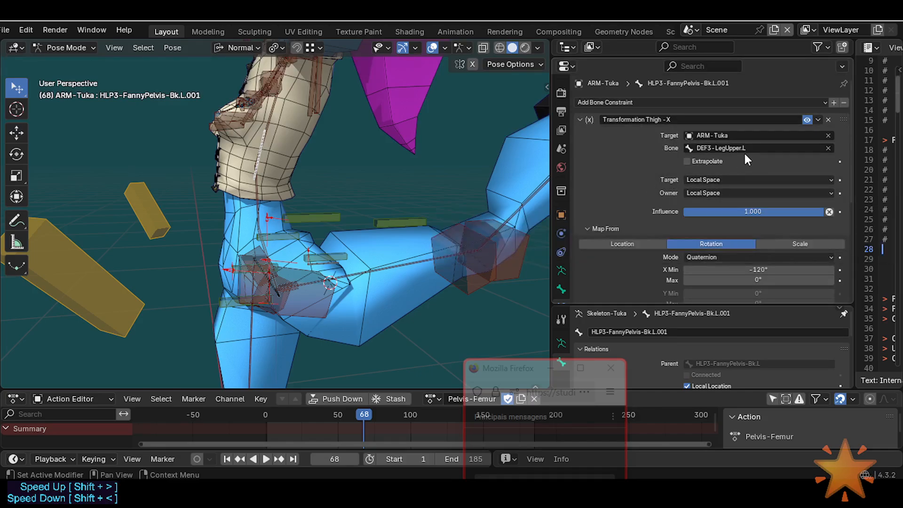
scroll(738, 146, down, 2)
scroll(736, 211, down, 2)
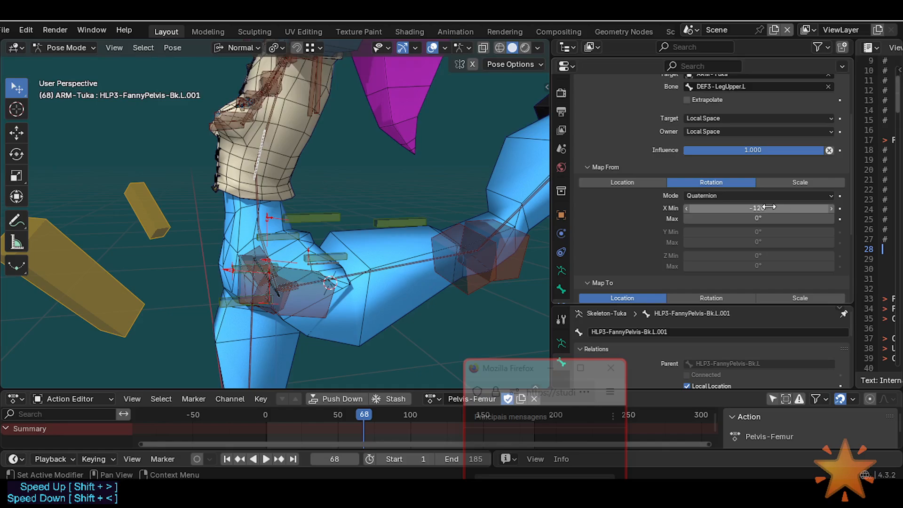
Select the DEF3-LegUpper.L bone and try rotating it, first about X, keeping the Normal transform orientation.
click(405, 265)
key(r)
key(x)
click(446, 260)
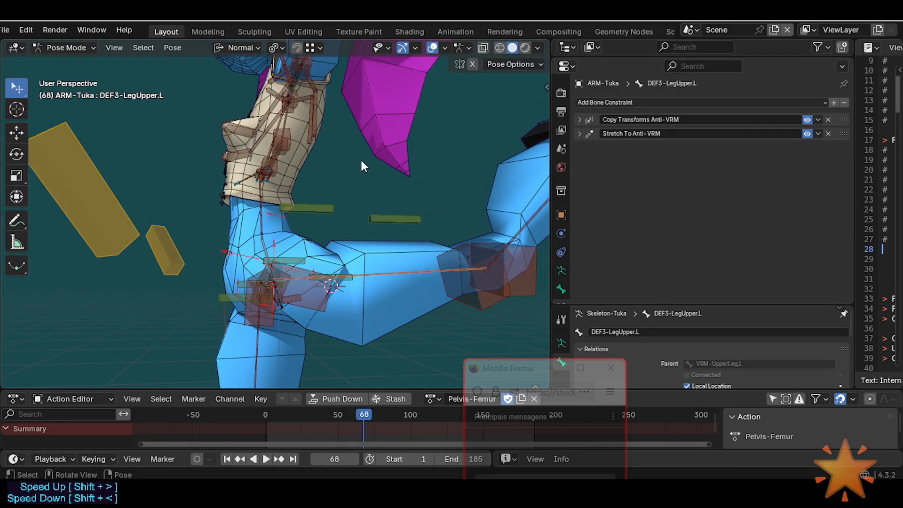
click(237, 47)
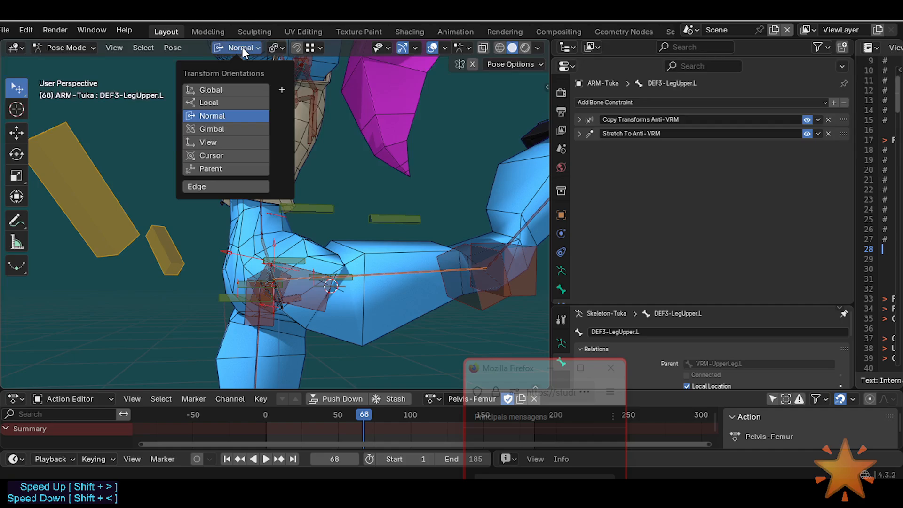
click(243, 46)
key(r)
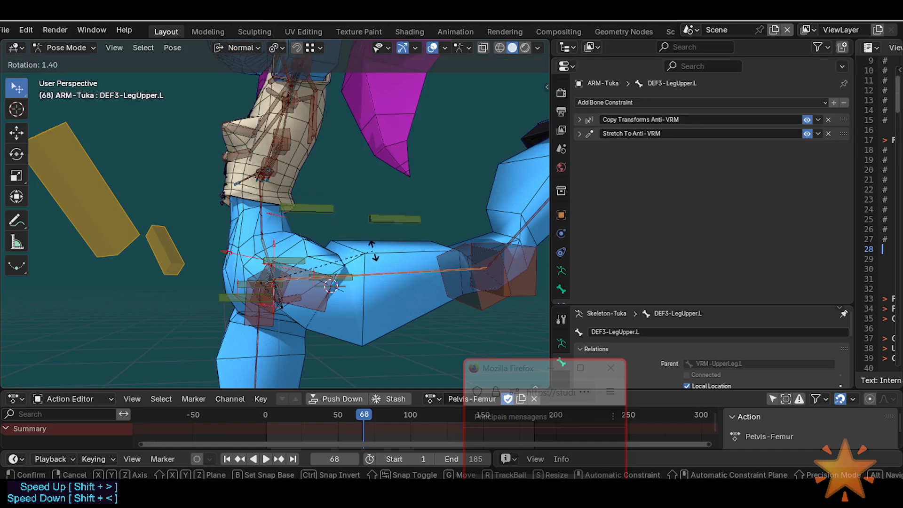
click(381, 270)
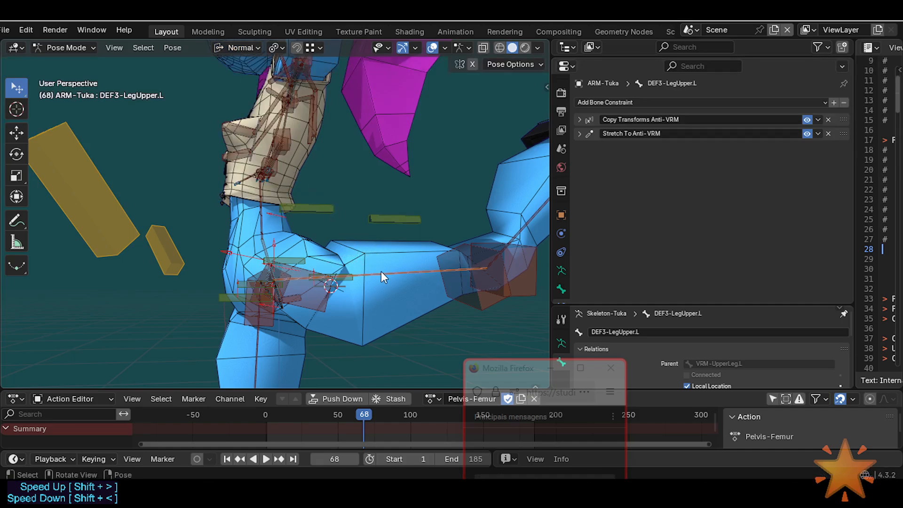
Test the rotation of the DEF3-LegUpper.L bone, first freely and again about its normal X axis.
key(r)
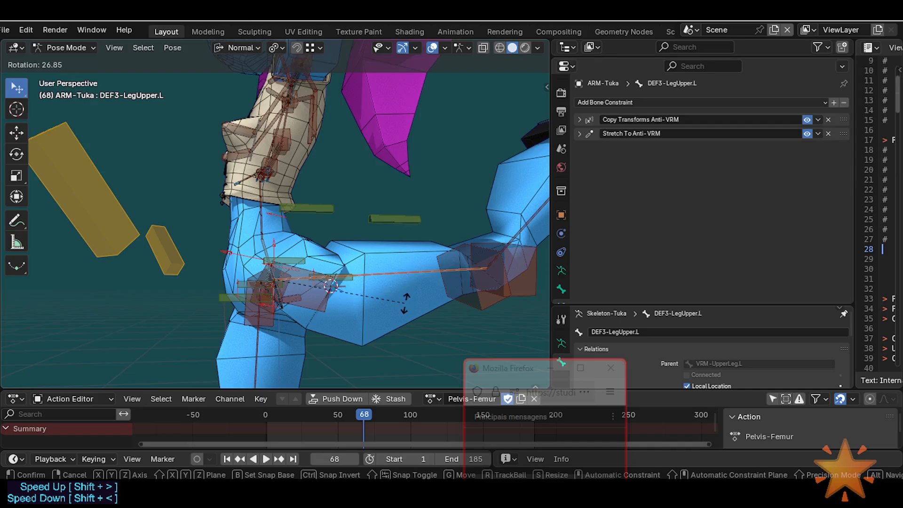
click(409, 265)
key(r)
key(x)
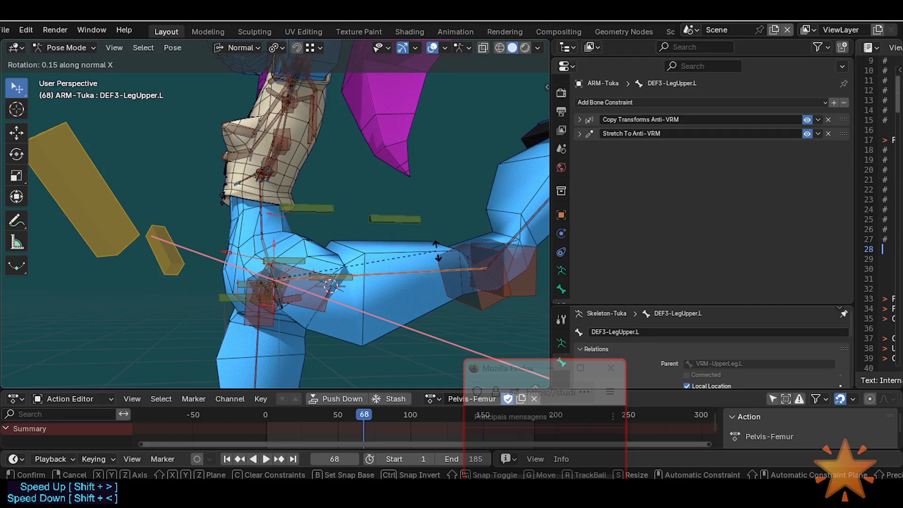
right_click(427, 210)
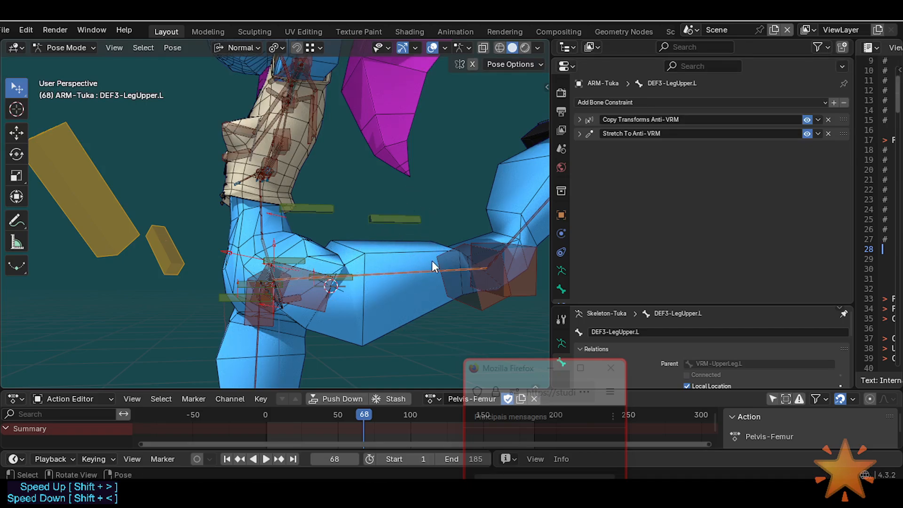
middle_drag(436, 258, 436, 264)
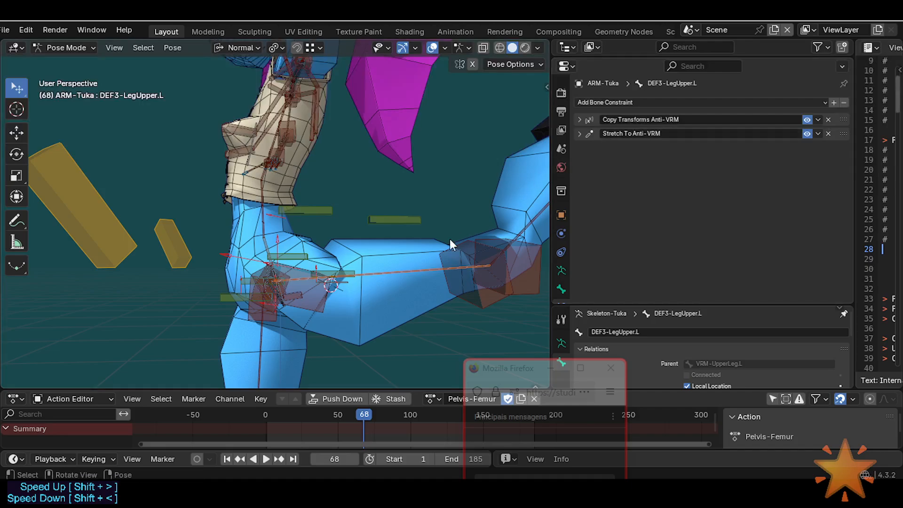
Select the HLP3-FannyPelvis-Bk.L.001 bone and review the target and mapping settings of its Transformation Thigh -X constraint.
click(403, 235)
click(275, 221)
middle_drag(275, 222, 278, 166)
click(276, 164)
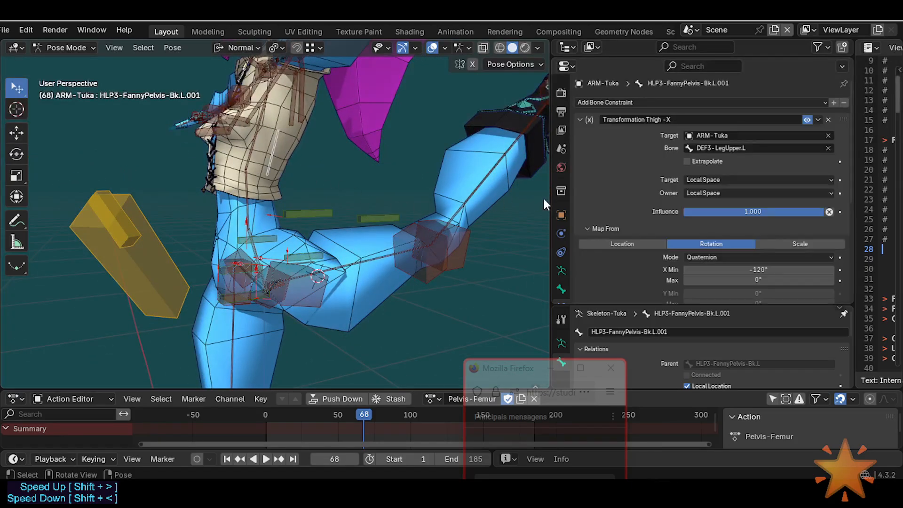
scroll(705, 238, down, 2)
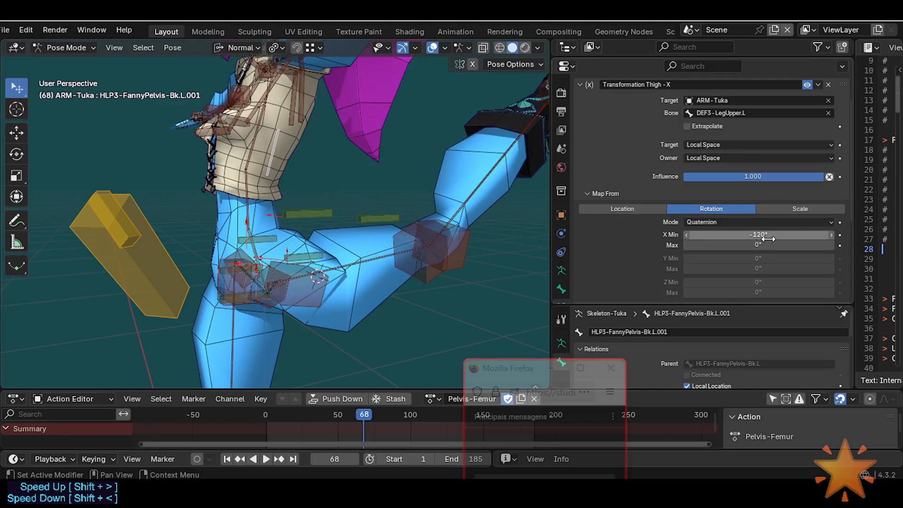
scroll(765, 238, down, 4)
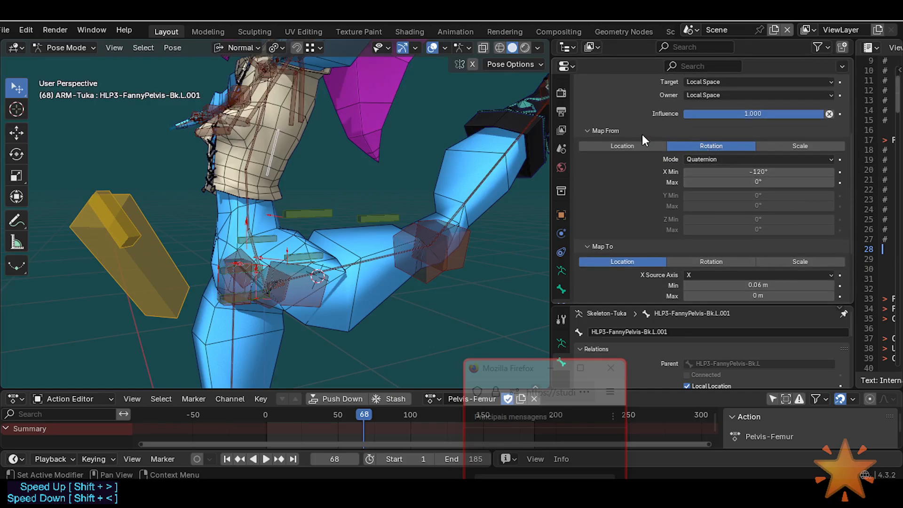
scroll(721, 144, up, 6)
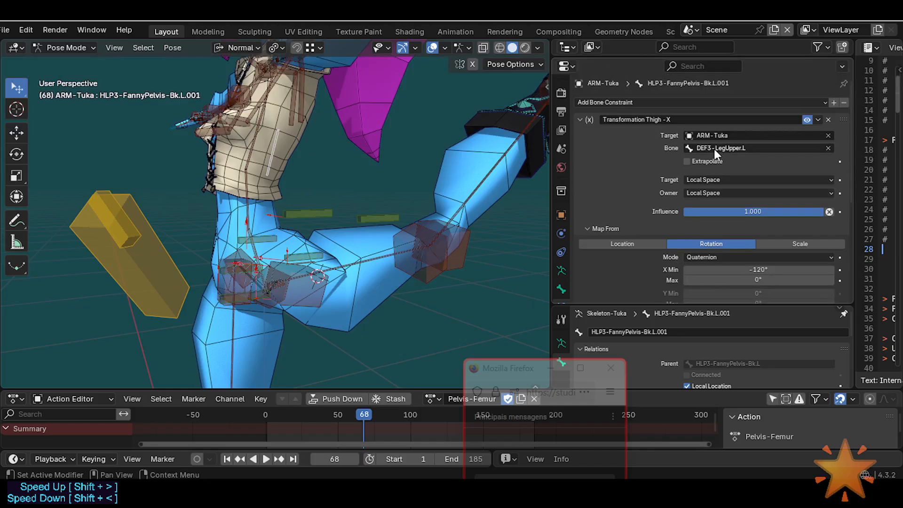
Reset the Map To location minimums of the Transformation Thigh -X constraint to 0 m for X, Y and Z.
scroll(706, 221, down, 11)
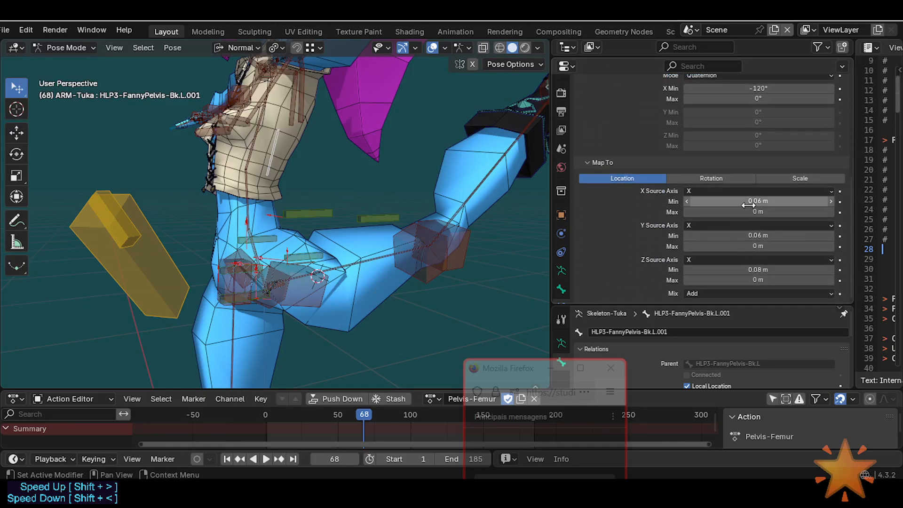
key(BackSpace)
key(BackSpace)
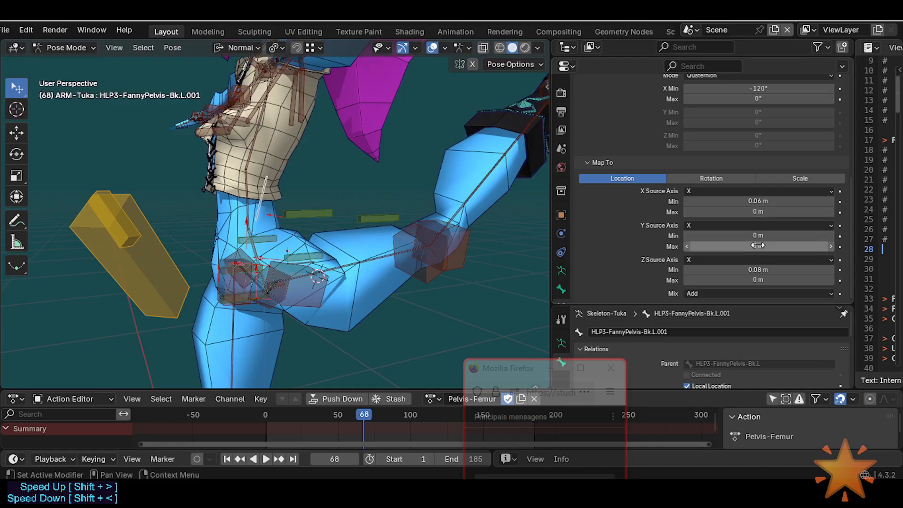
key(BackSpace)
scroll(743, 259, up, 5)
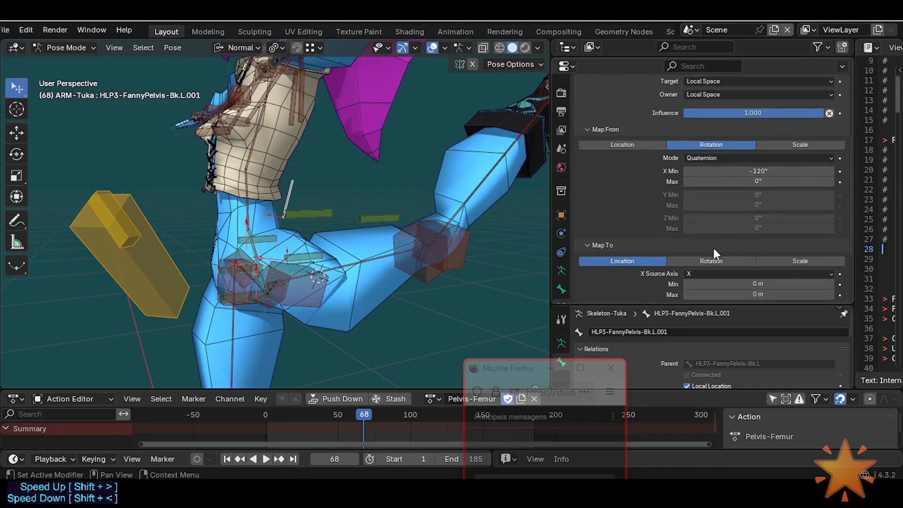
scroll(712, 246, down, 5)
scroll(719, 176, up, 2)
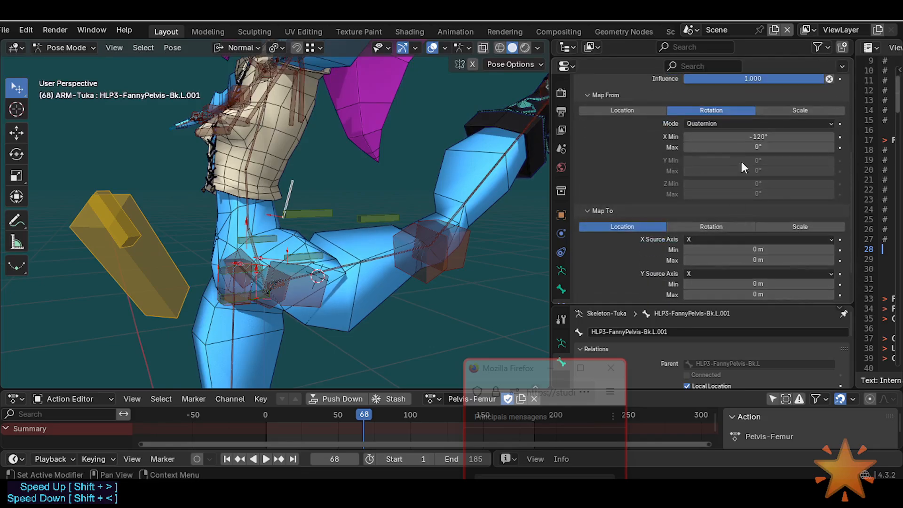
scroll(741, 179, down, 2)
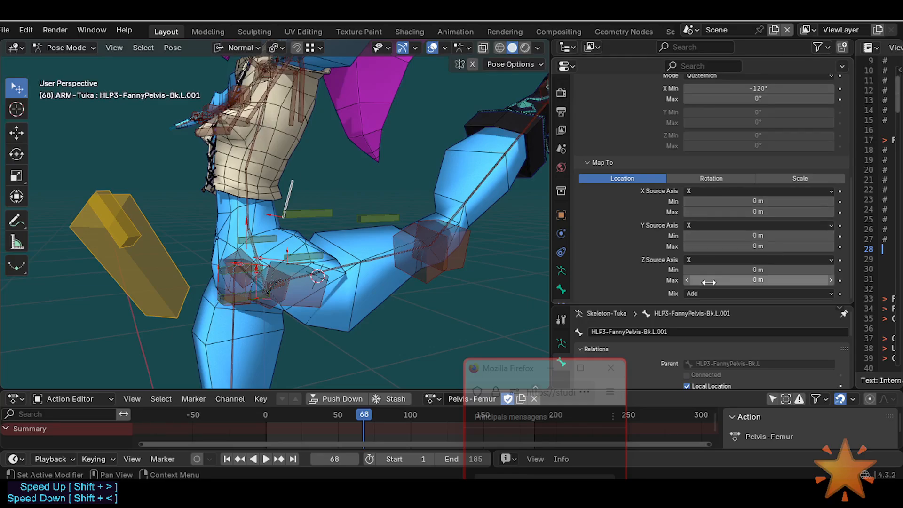
Inspect the rest orientation of HLP3-FannyPelvis-Bk.L.001 in Edit Mode and return to Pose Mode.
middle_drag(458, 247, 398, 257)
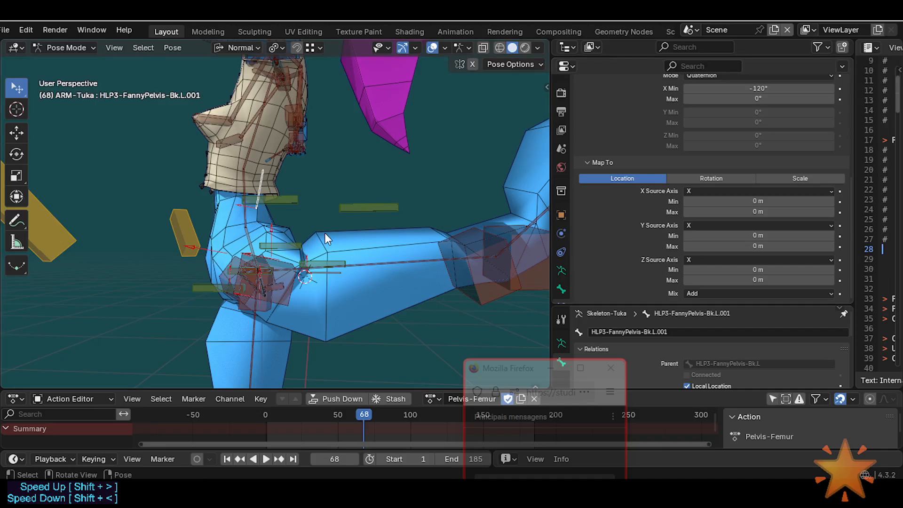
key(Tab)
middle_drag(337, 271, 310, 279)
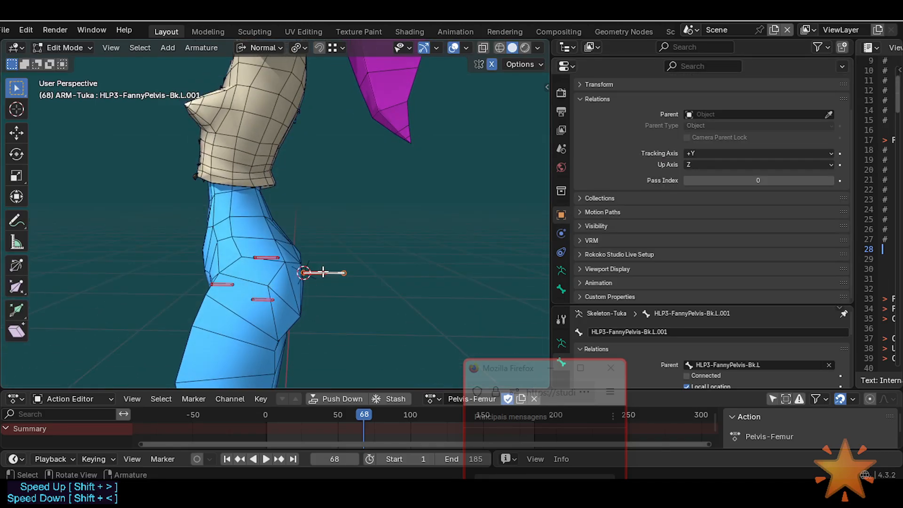
key(Tab)
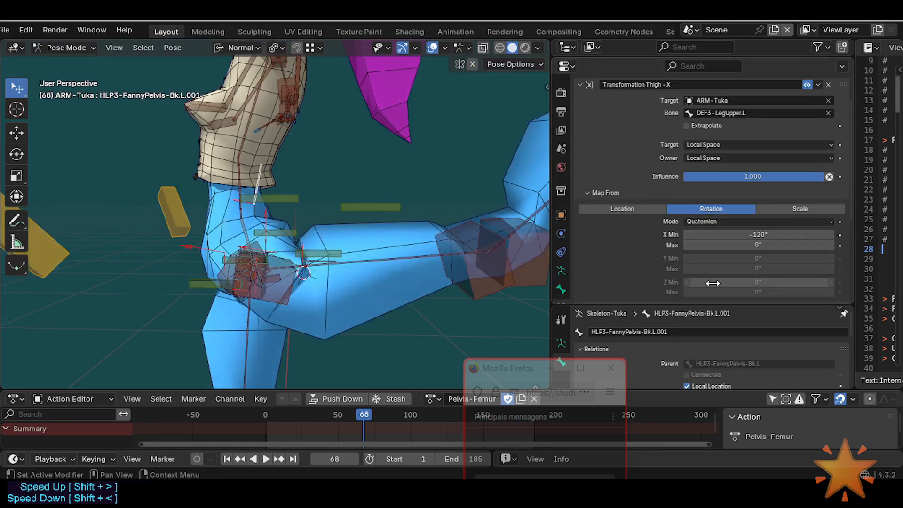
Collapse the constraint's Map From settings and try a Map To Y location minimum of -0.7 m.
scroll(703, 252, down, 5)
scroll(703, 252, up, 3)
click(606, 166)
scroll(645, 230, down, 1)
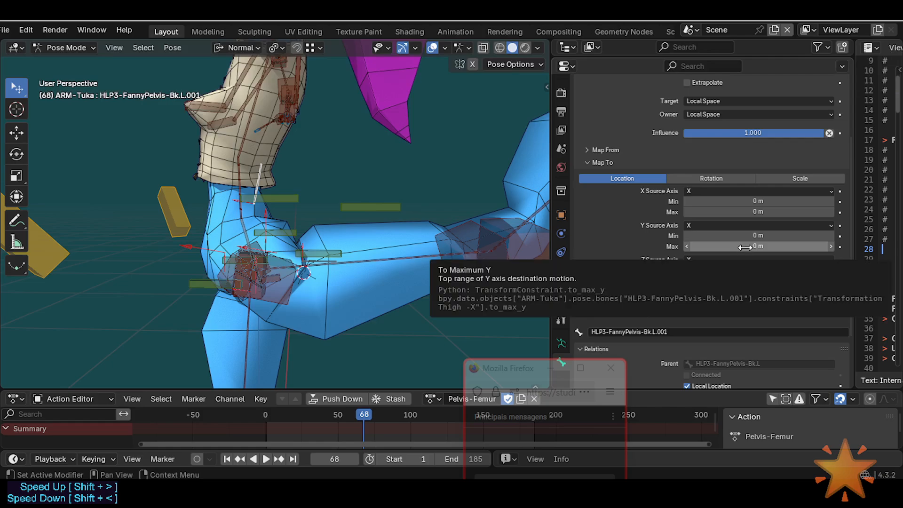
scroll(766, 190, up, 4)
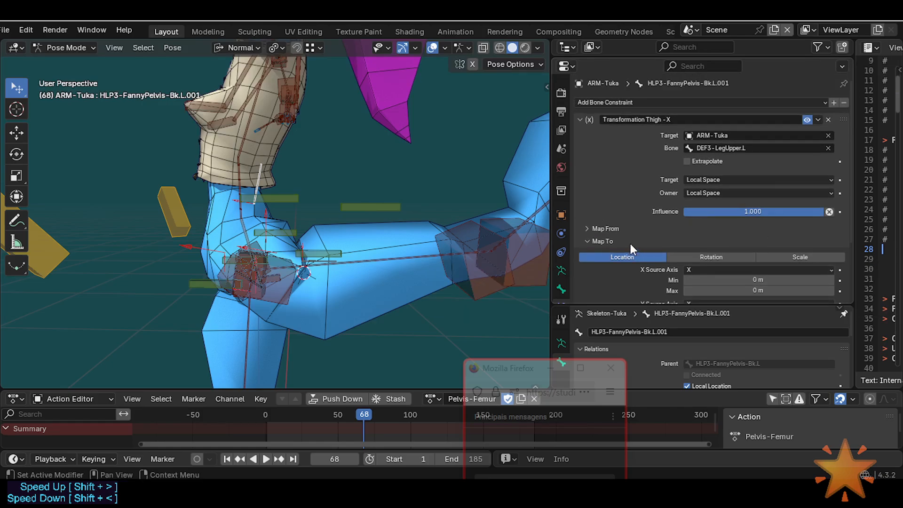
click(605, 229)
scroll(626, 197, down, 3)
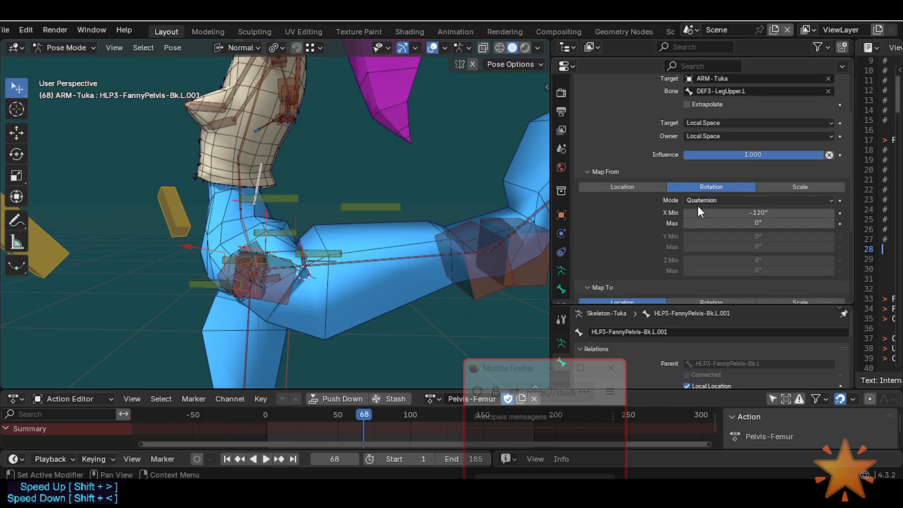
click(607, 171)
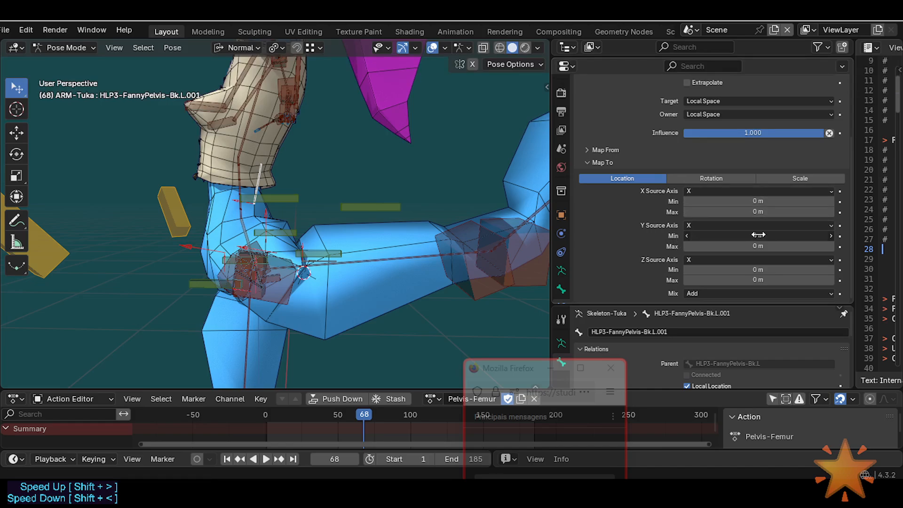
mouse_move(758, 234)
mouse_down()
mouse_move(744, 234)
mouse_move(752, 234)
mouse_up()
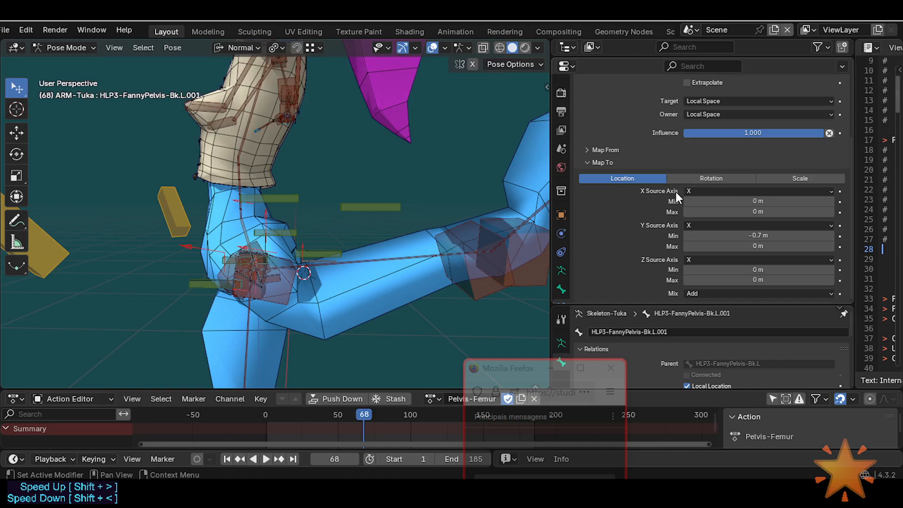
Change the constraint's target space to Local Space (Owner Orientation) and try a Y location minimum of about 4.1 m.
scroll(686, 198, up, 4)
click(712, 181)
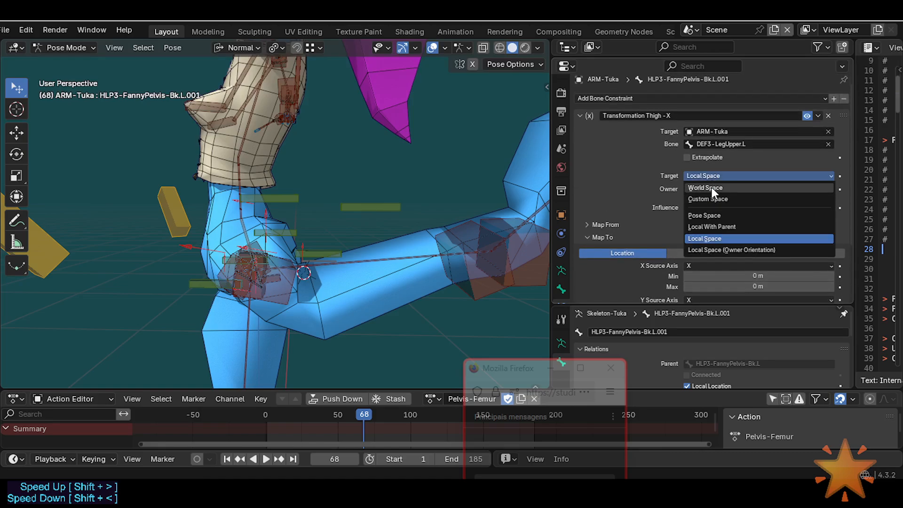
click(705, 246)
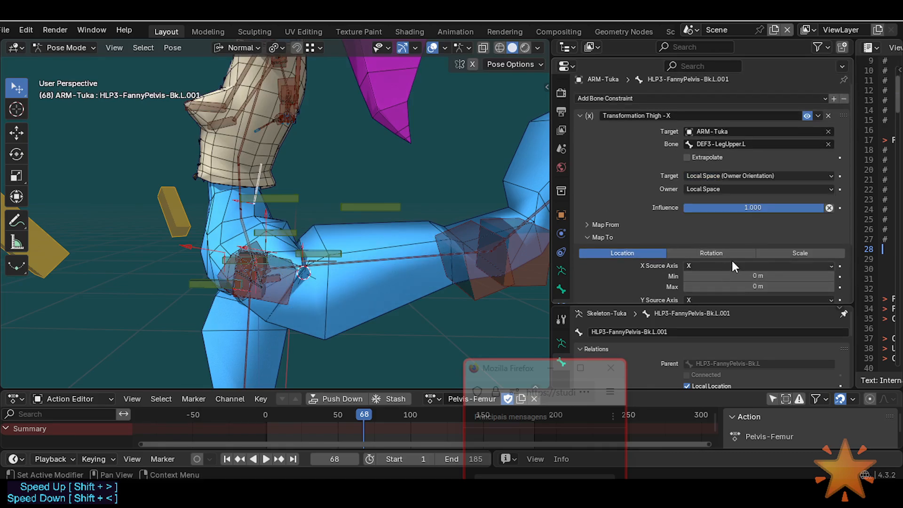
scroll(731, 261, down, 4)
drag(731, 235, 748, 235)
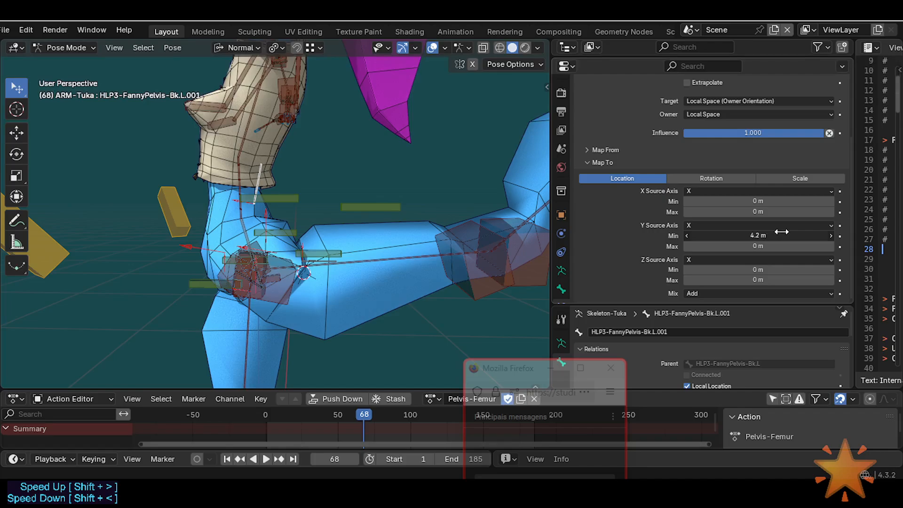
scroll(706, 294, up, 4)
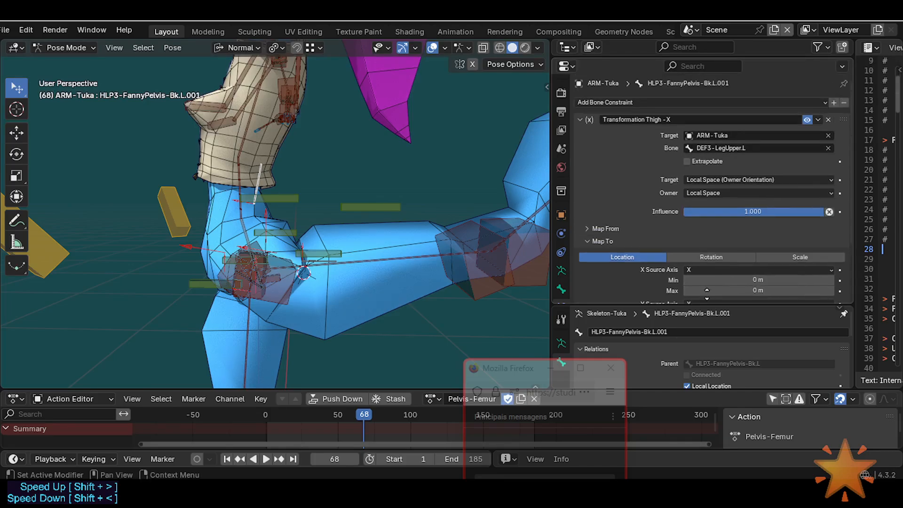
scroll(712, 223, down, 4)
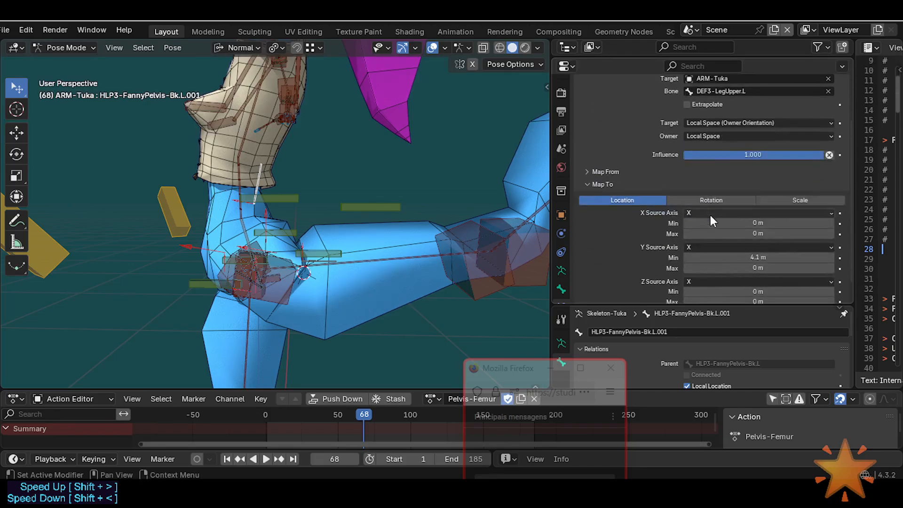
Reset the Y location range to 0 m and return the constraint's target space to Local Space.
drag(743, 236, 762, 244)
right_click(760, 234)
right_click(762, 244)
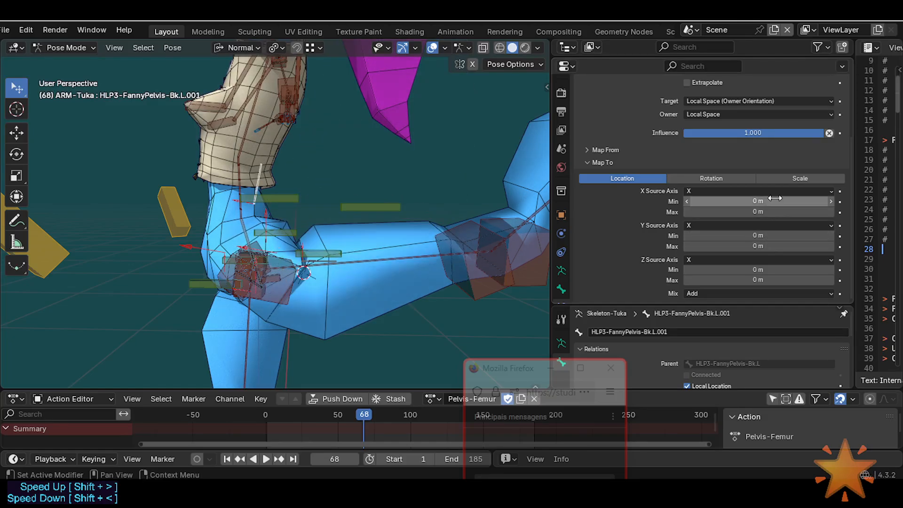
scroll(743, 172, up, 3)
click(737, 166)
click(718, 227)
scroll(724, 231, down, 3)
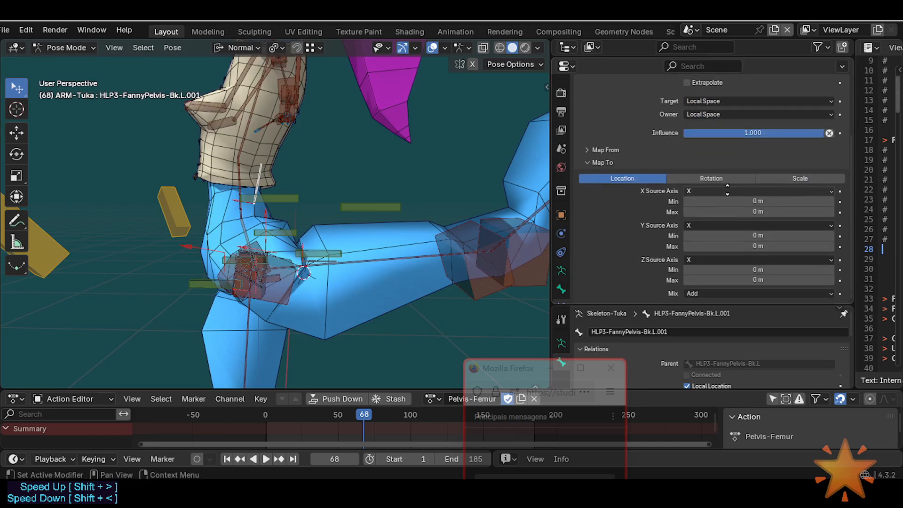
Try another Map To Y location minimum with the Local Space target, and set it to 0.
drag(738, 239, 747, 241)
click(752, 235)
key(BackSpace)
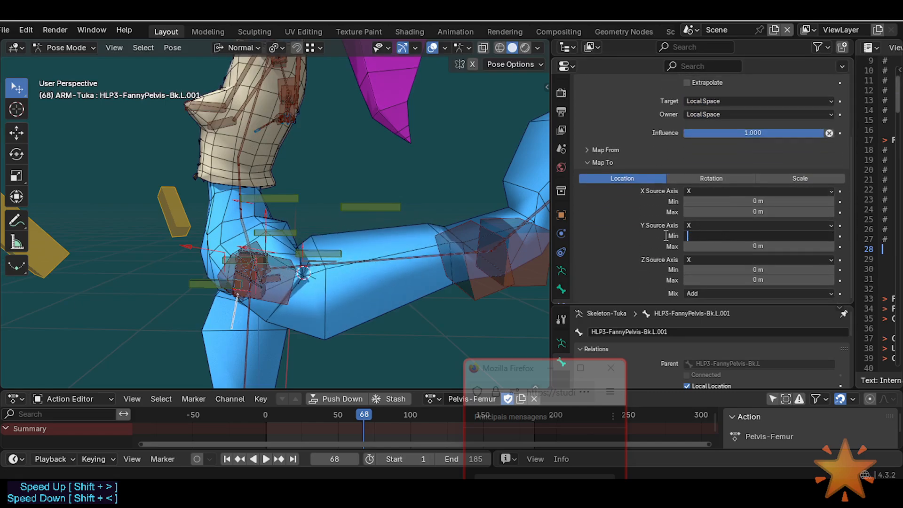
text(0)
key(Return)
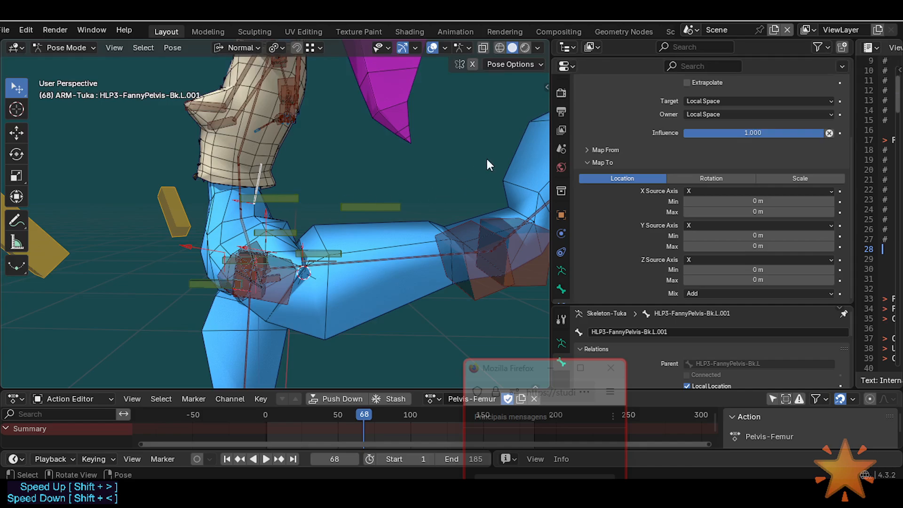
Set the constraint's owner space to Custom Space with ARM-Tuka as its reference object.
click(720, 114)
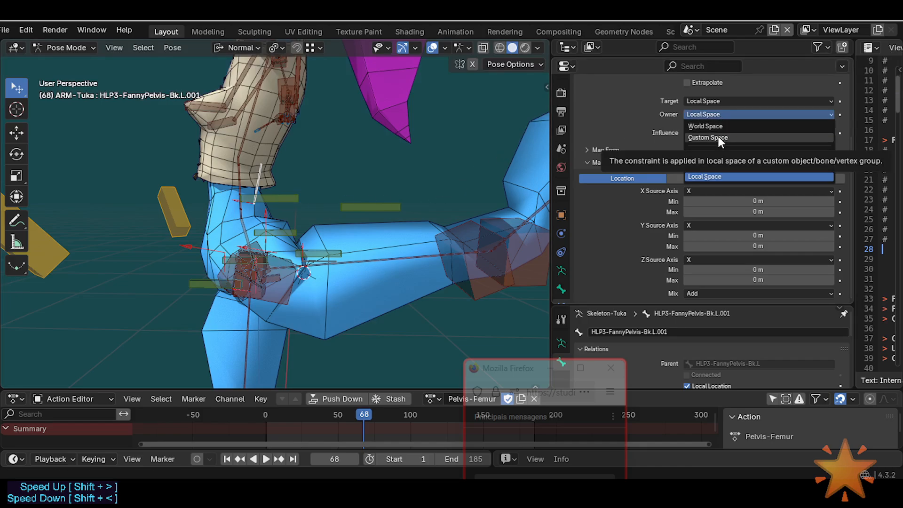
click(718, 137)
click(828, 127)
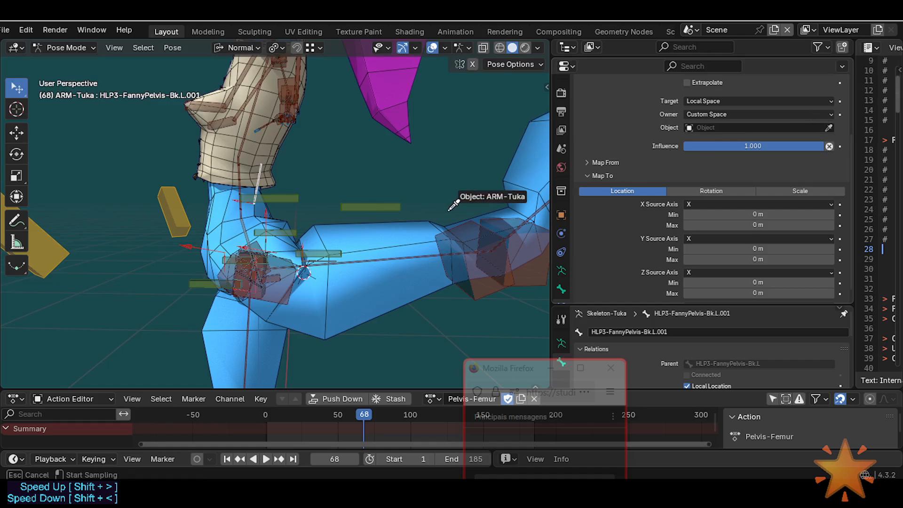
click(367, 205)
Copy the name of the HDL-Leverage-Gluteus.L bone and assign it as the custom space bone in HLP3-FannyPelvis-Bk.L.001's constraint.
click(382, 206)
middle_drag(382, 206, 383, 225)
key(F2)
key(ctrl+c)
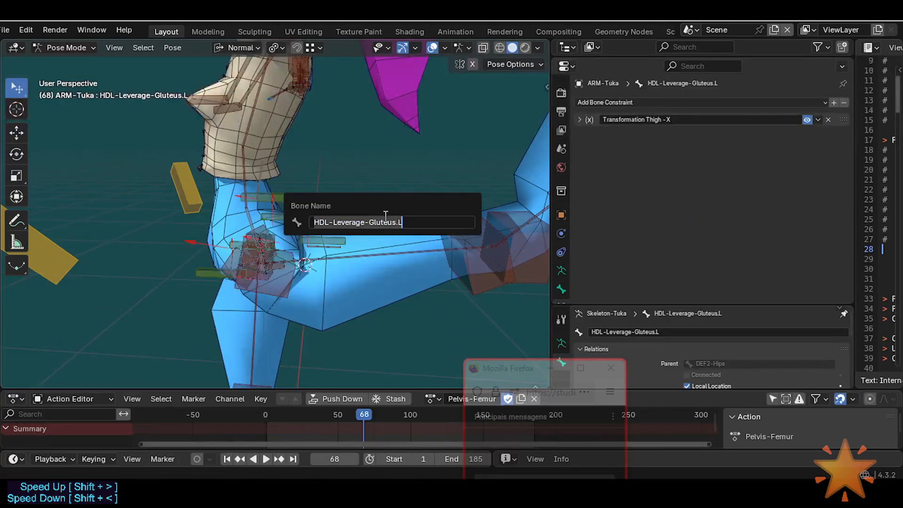
key(Return)
middle_drag(297, 224, 290, 212)
click(252, 176)
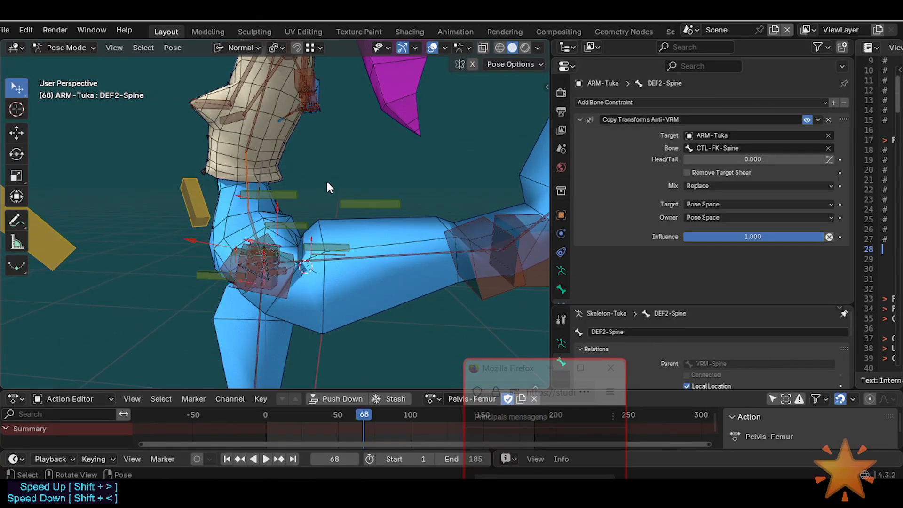
click(258, 173)
key(ctrl+v)
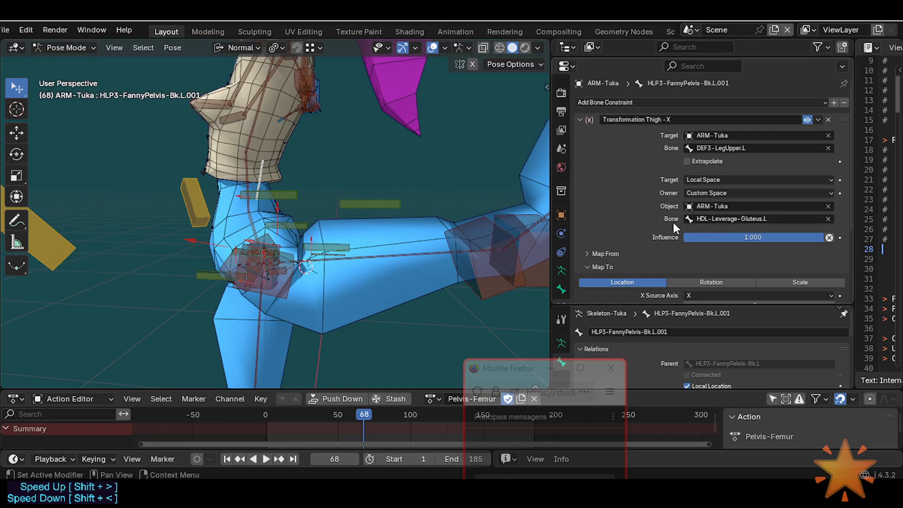
Compare the HDL-Leverage-Gluteus.L bone's placement and axes with HLP3-FannyPelvis-Bk.L.001, and bring back the latter's constraint settings.
scroll(672, 222, down, 3)
scroll(703, 170, down, 1)
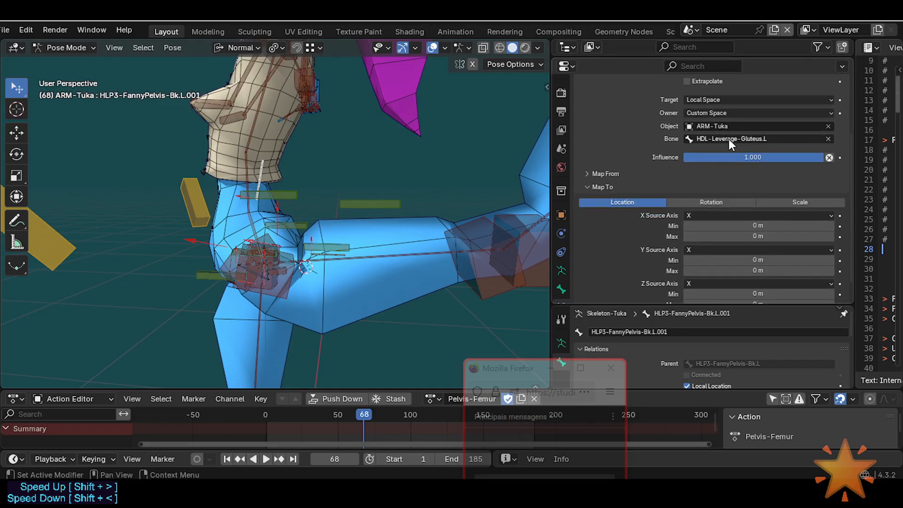
click(375, 205)
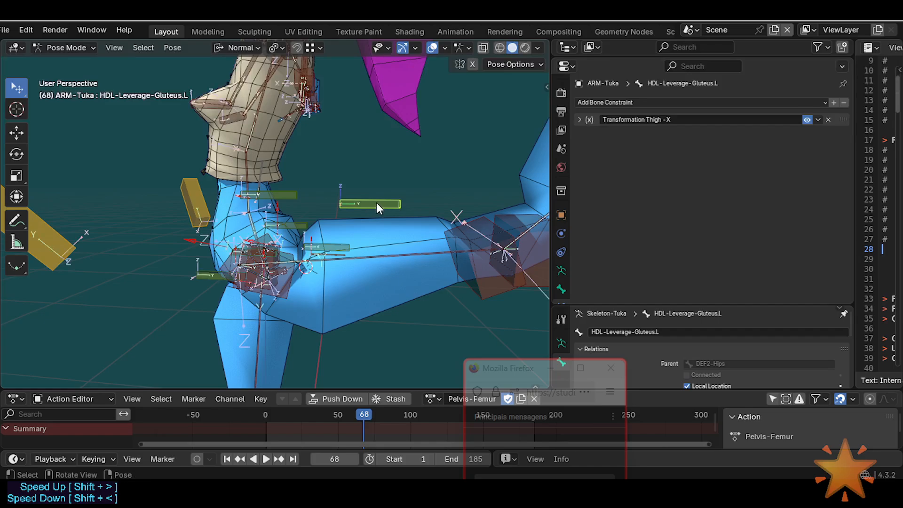
click(270, 193)
click(359, 203)
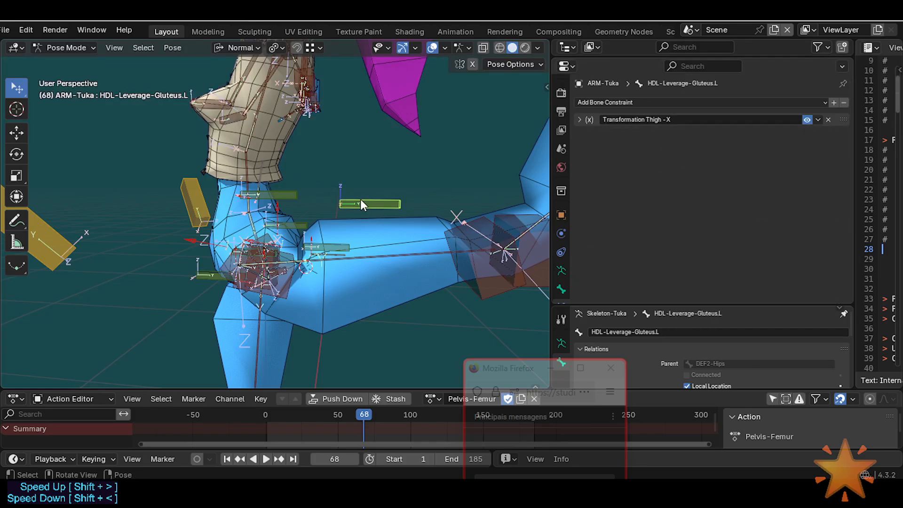
click(265, 176)
scroll(724, 226, down, 5)
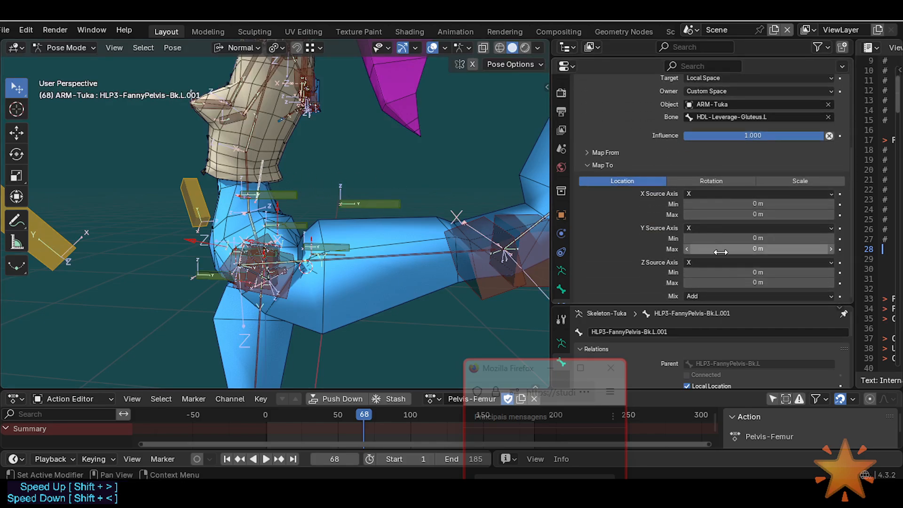
Try a Map To Y location maximum of 1.35 m on the thigh constraint, and reset it to 0 m.
mouse_move(733, 249)
mouse_down()
mouse_move(775, 247)
mouse_move(742, 254)
mouse_up()
middle_drag(470, 275, 420, 327)
drag(752, 248, 771, 248)
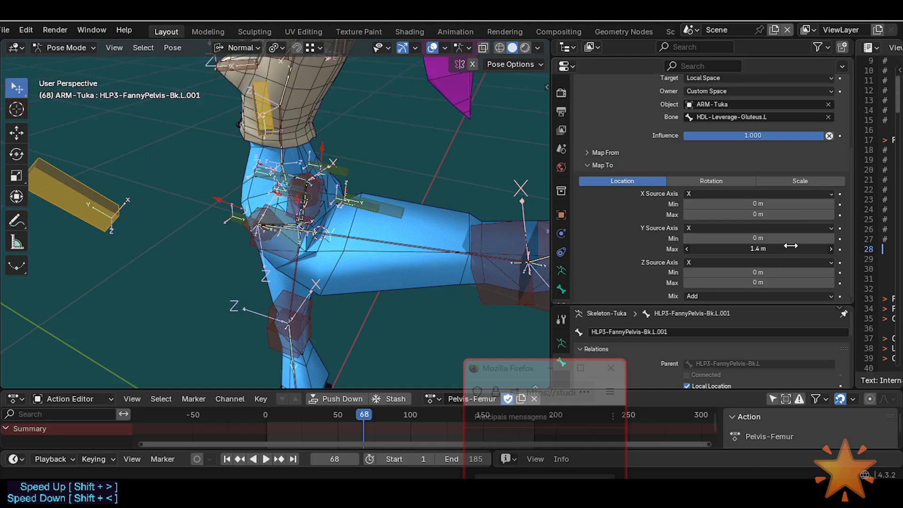
drag(790, 245, 780, 246)
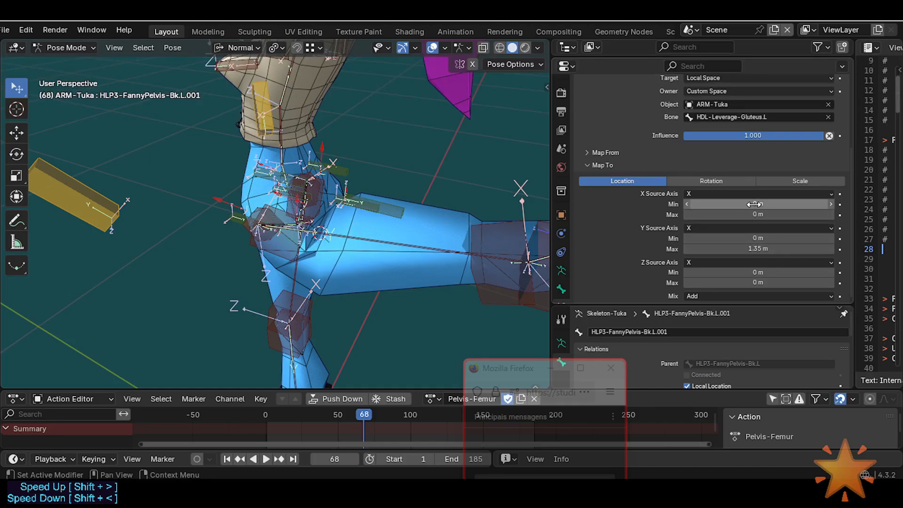
middle_drag(517, 249, 480, 260)
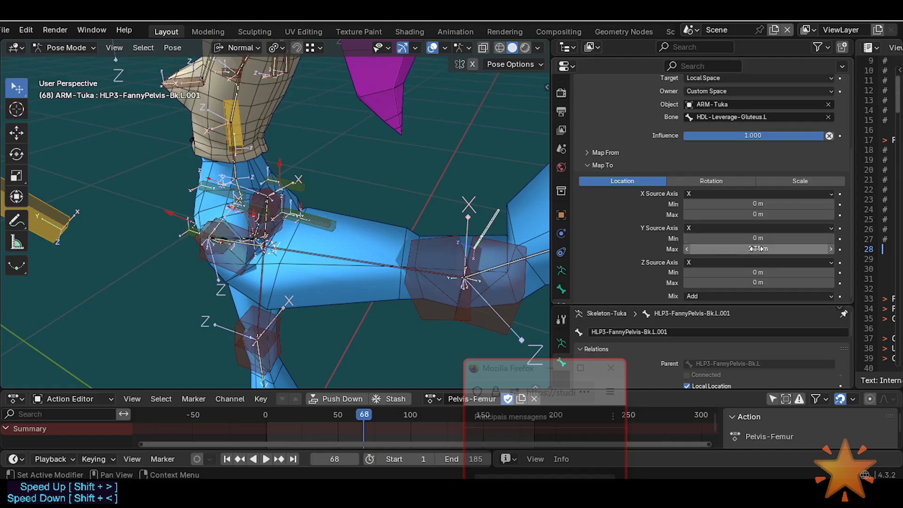
key(BackSpace)
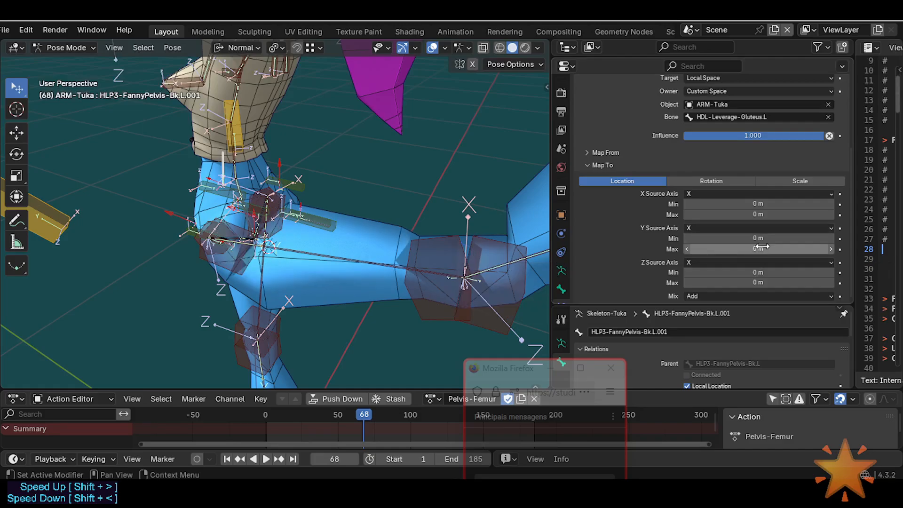
Set the Map To Y location minimum to 0.65 m, checking the constraint's Map From rotation range.
scroll(728, 231, down, 1)
drag(738, 235, 785, 231)
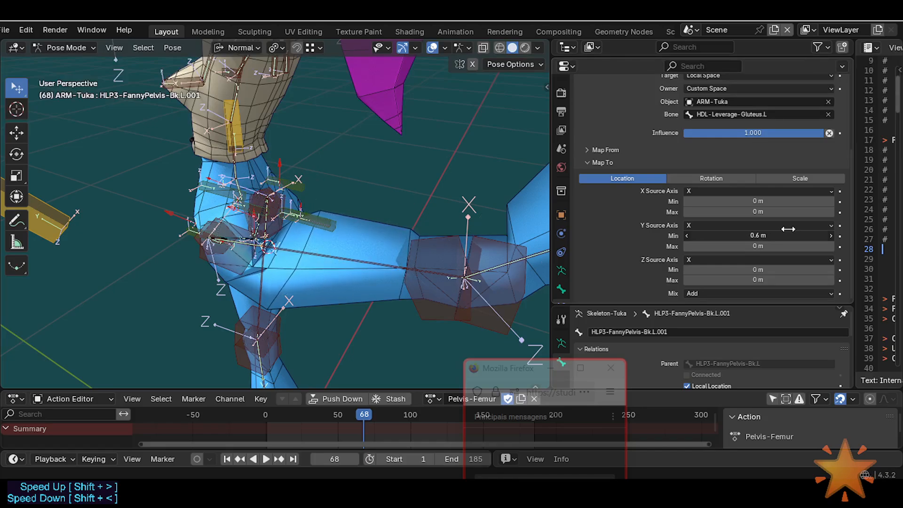
click(644, 149)
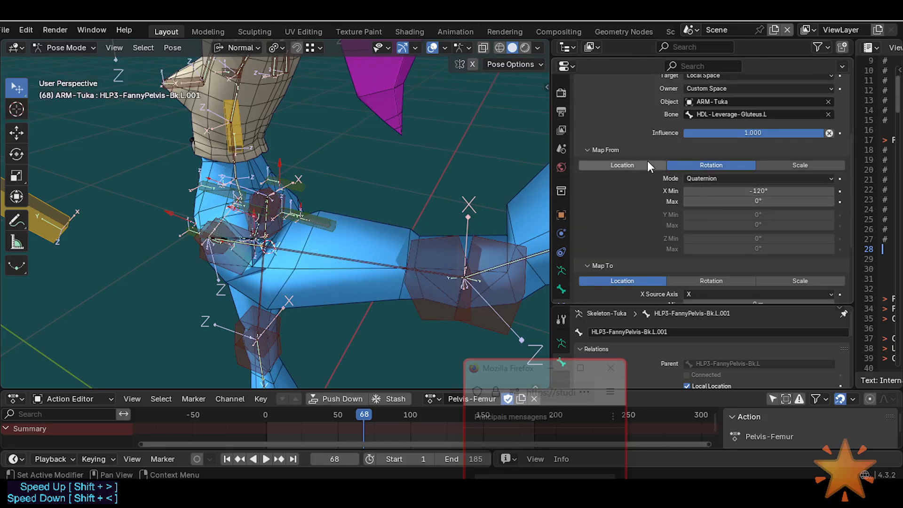
click(621, 150)
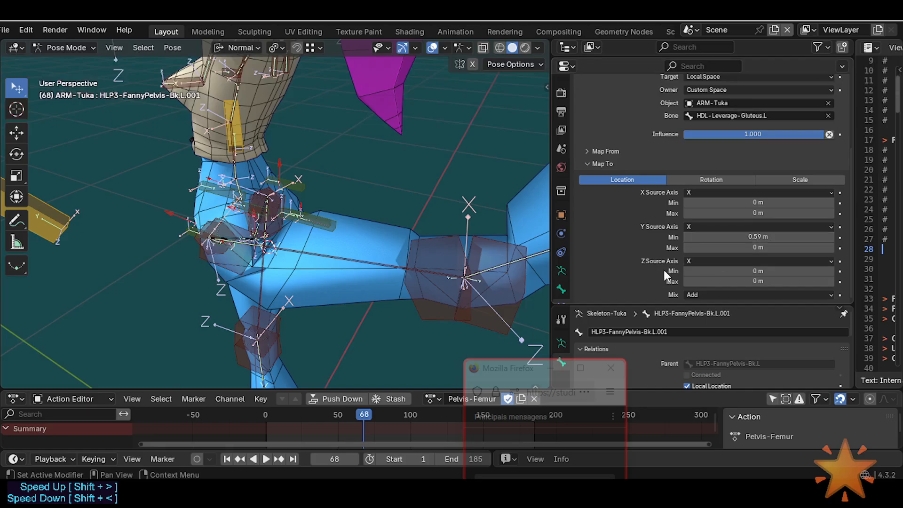
middle_drag(445, 249, 418, 225)
middle_drag(442, 272, 532, 210)
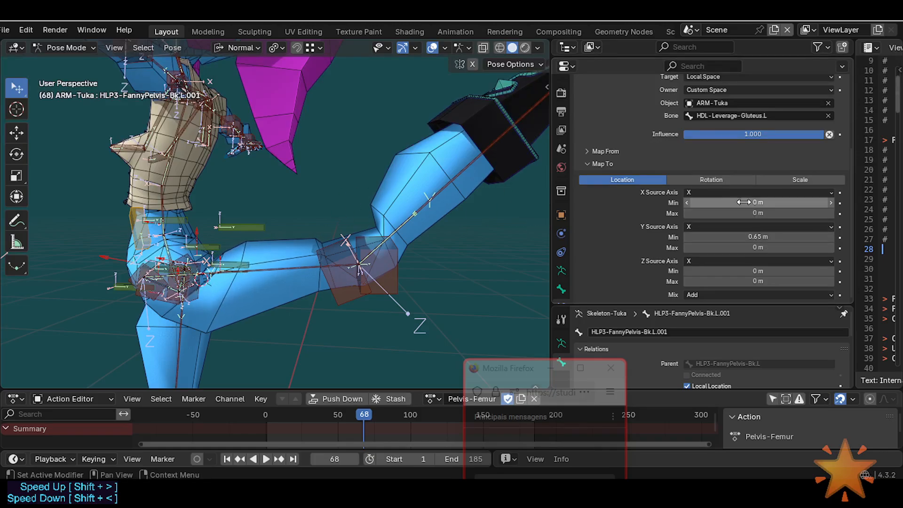
Set the Map To X location minimum to 0.01 m and hide the bones covering the gluteus mesh.
drag(745, 205, 760, 202)
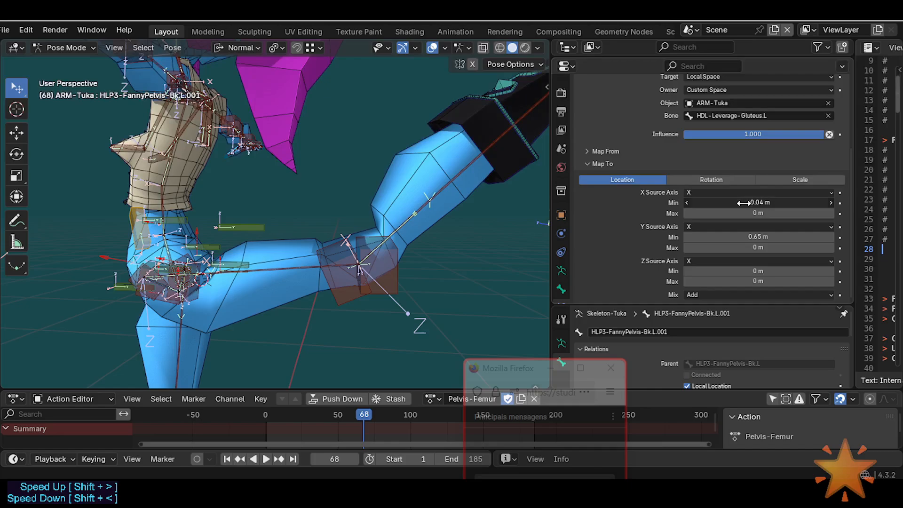
middle_drag(381, 254, 423, 250)
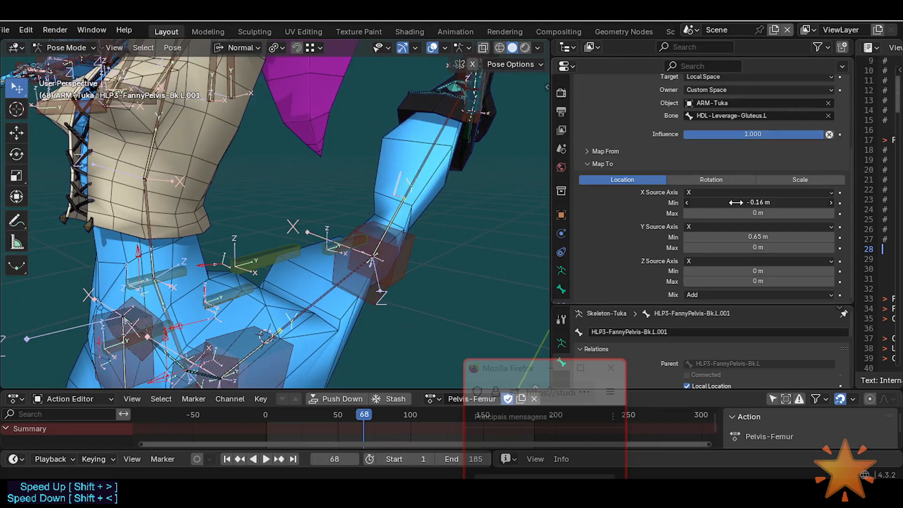
drag(723, 203, 754, 203)
middle_drag(457, 255, 404, 245)
key(h)
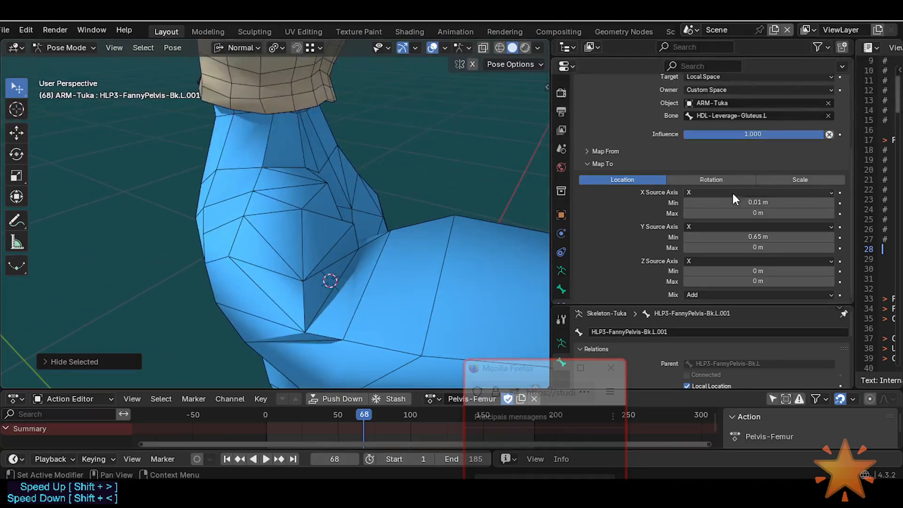
Try other Map To X location minimums such as 0.12 m from several angles, and return it to 0.01 m.
mouse_move(752, 202)
mouse_down()
mouse_move(698, 206)
mouse_move(752, 207)
mouse_up()
middle_drag(423, 263, 397, 274)
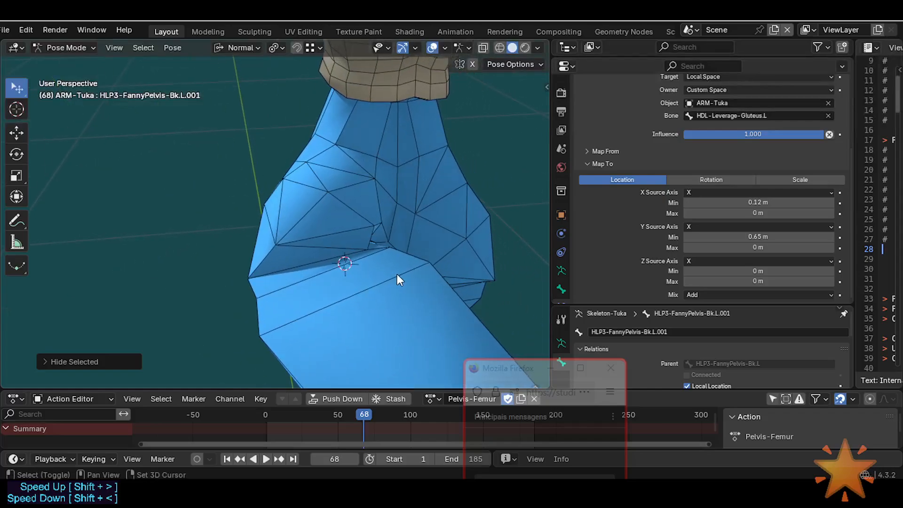
mouse_move(775, 202)
mouse_down()
mouse_move(786, 201)
mouse_move(753, 200)
mouse_move(781, 202)
mouse_up()
middle_drag(541, 248, 485, 229)
drag(756, 201, 785, 204)
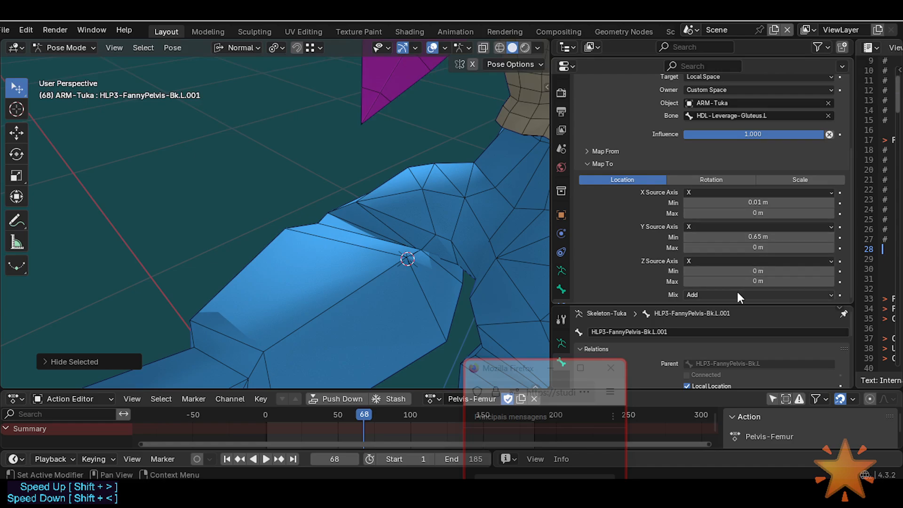
Set the Map To Z location minimum to -0.07 m while watching the crease between gluteus and thigh.
middle_drag(750, 251, 750, 249)
middle_drag(414, 287, 379, 291)
scroll(345, 264, down, 2)
middle_drag(453, 289, 423, 316)
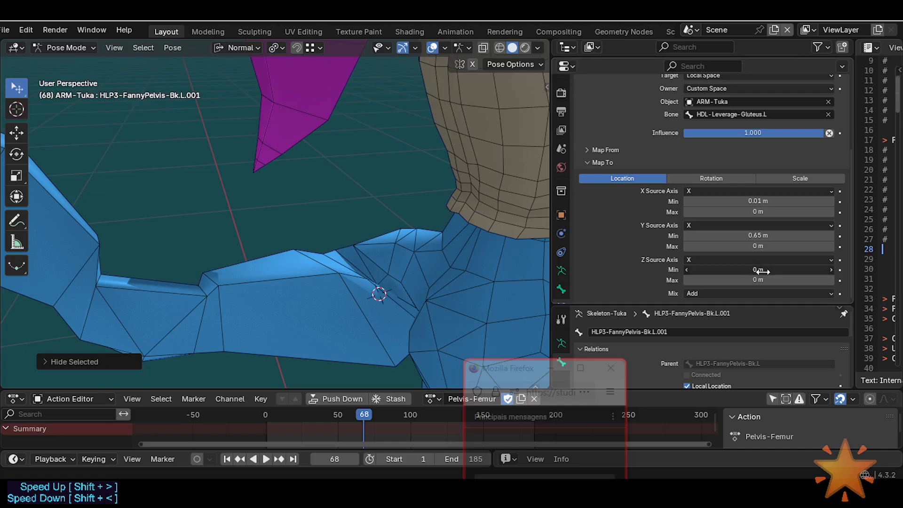
mouse_move(778, 272)
mouse_down()
mouse_move(754, 269)
mouse_move(798, 268)
mouse_move(783, 270)
mouse_up()
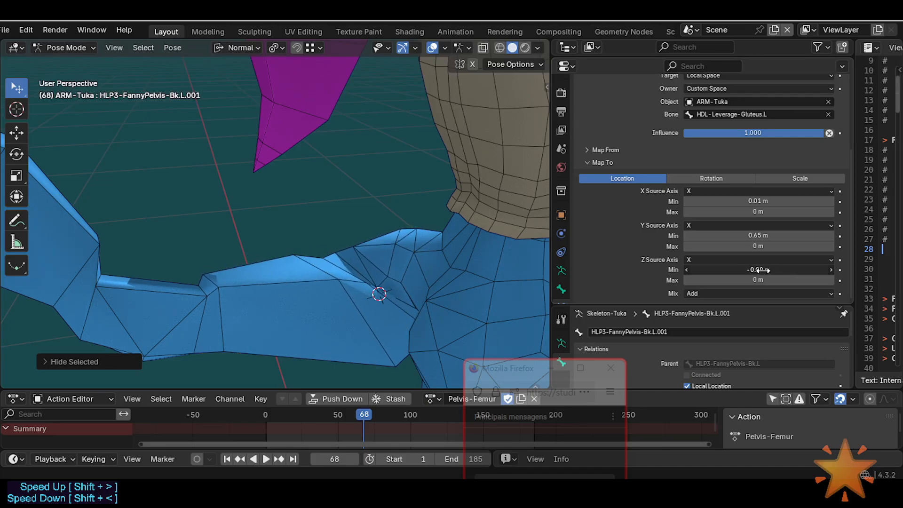
mouse_move(758, 270)
mouse_down()
mouse_move(773, 269)
mouse_move(763, 270)
mouse_up()
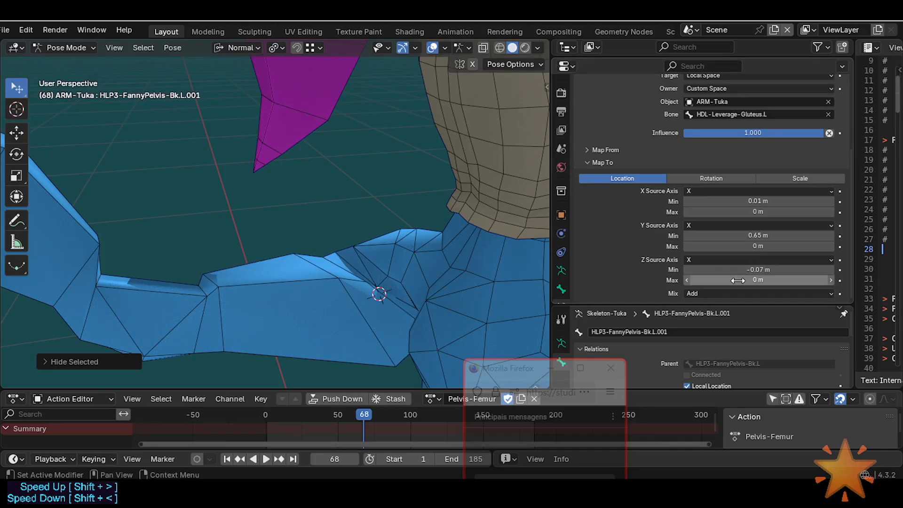
Switch from Pose Mode to Object Mode, select the 0-Body-Tuka mesh and show its modifier stack.
mouse_move(423, 291)
middle_down()
mouse_move(429, 286)
mouse_move(405, 268)
mouse_move(376, 291)
mouse_move(373, 275)
mouse_move(388, 287)
mouse_move(426, 278)
middle_up()
key(r)
key(y)
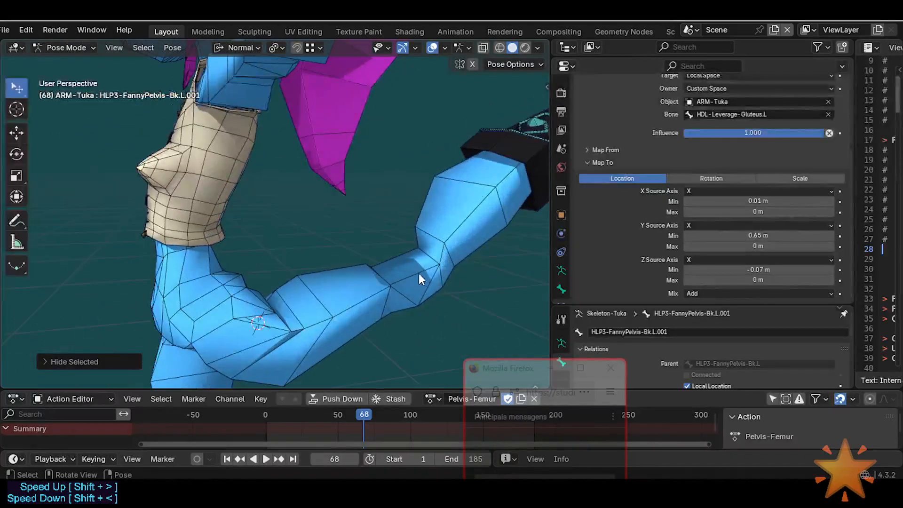
click(474, 278)
middle_drag(472, 275, 371, 300)
key(ctrl+Tab)
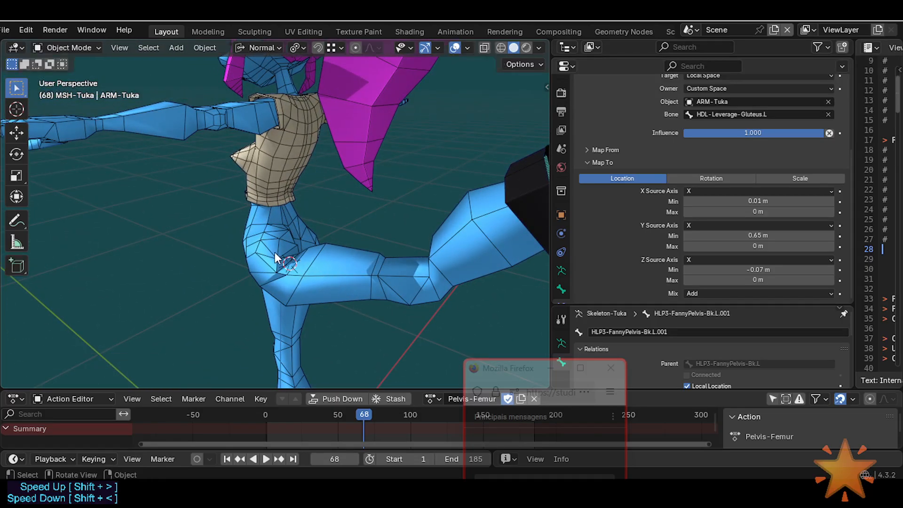
click(275, 252)
middle_drag(301, 256, 371, 282)
ctrl+middle_drag(371, 282, 395, 244)
click(561, 233)
click(580, 104)
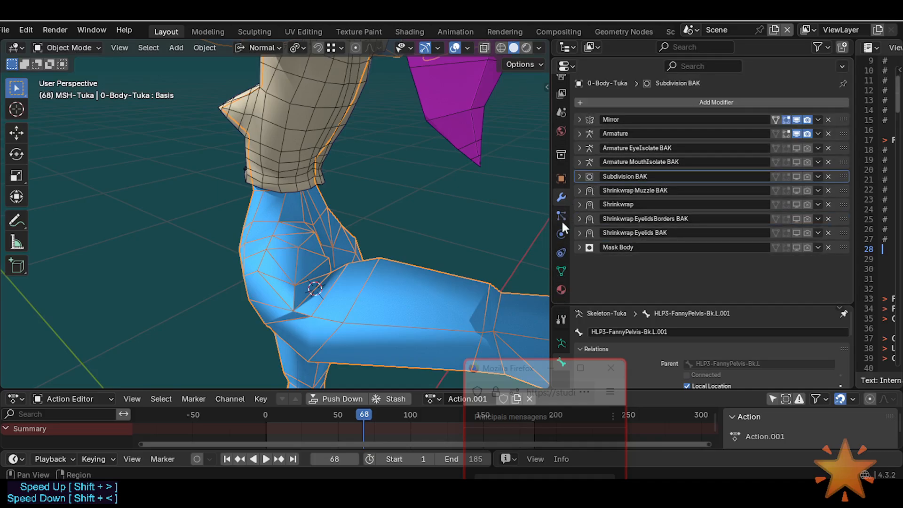
Save the file and turn on the viewport display of the Subdivision BAK modifier on 0-Body-Tuka.
middle_drag(425, 251, 314, 277)
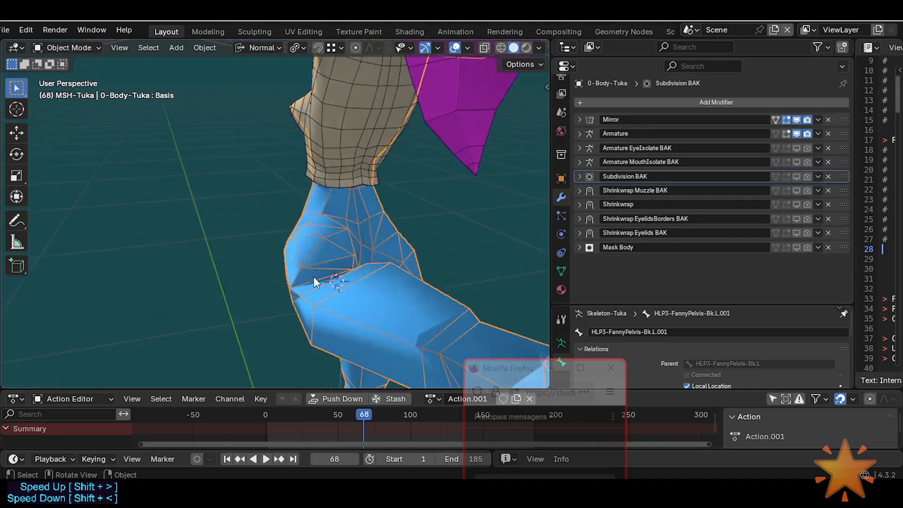
middle_drag(339, 246, 344, 325)
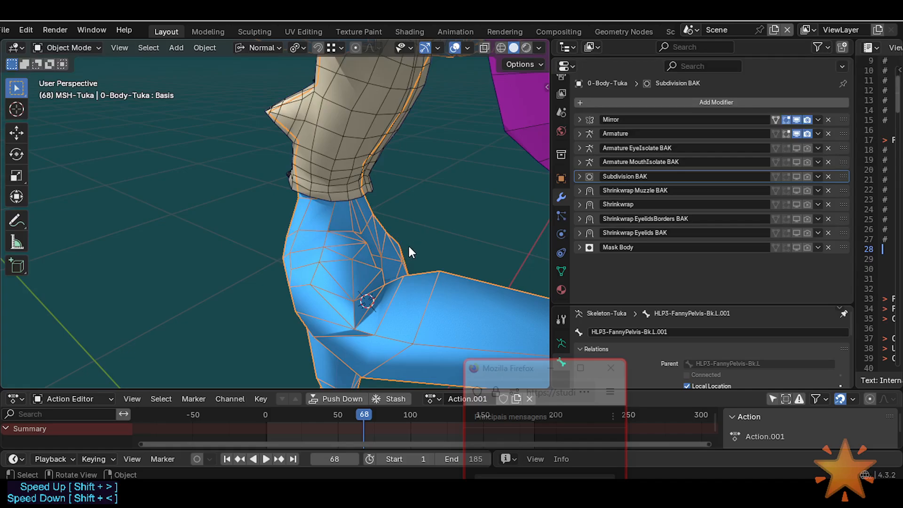
middle_drag(408, 247, 360, 261)
key(ctrl+s)
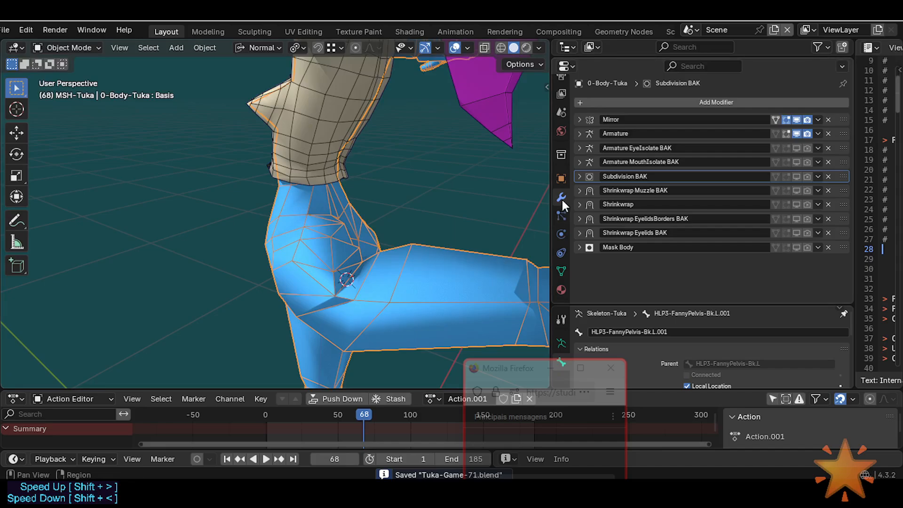
click(796, 175)
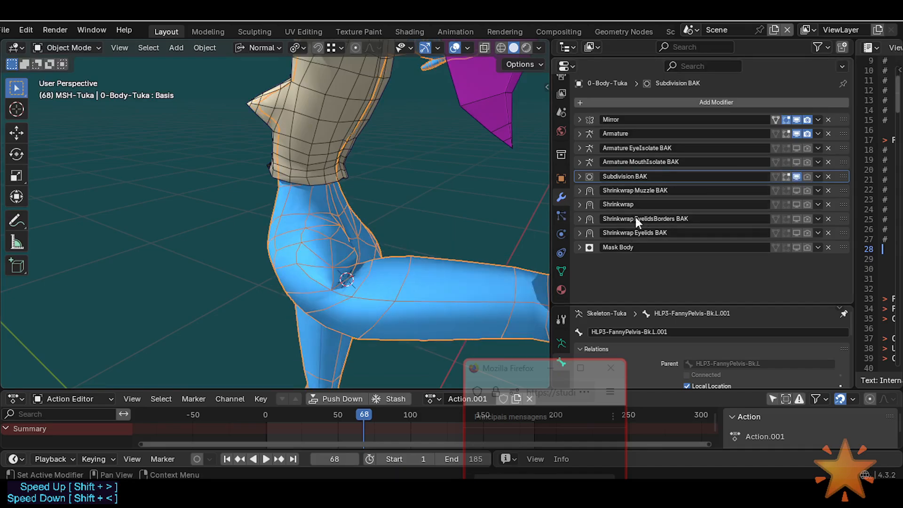
middle_drag(470, 233, 377, 286)
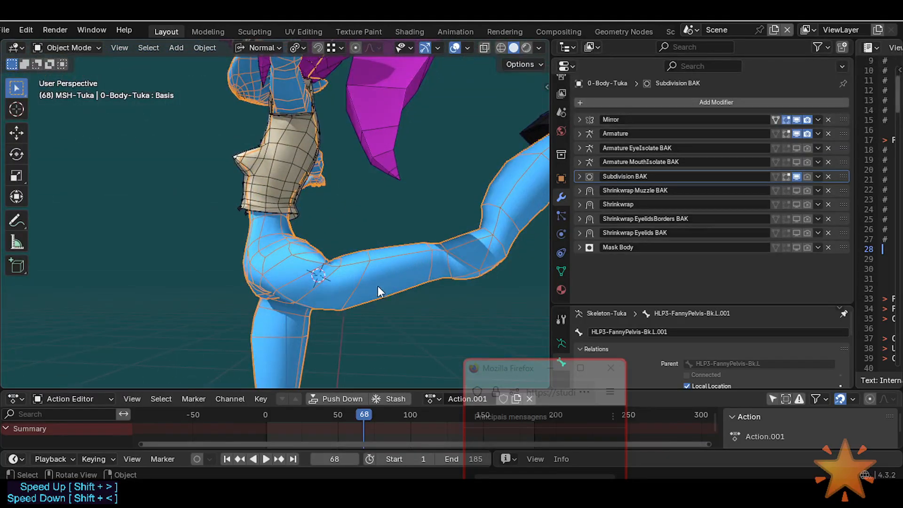
At frame 27, toggle Deform off and back on for HLP3-FannyPelvis-Bk.L.001 to compare its effect on the gluteus.
drag(363, 414, 305, 414)
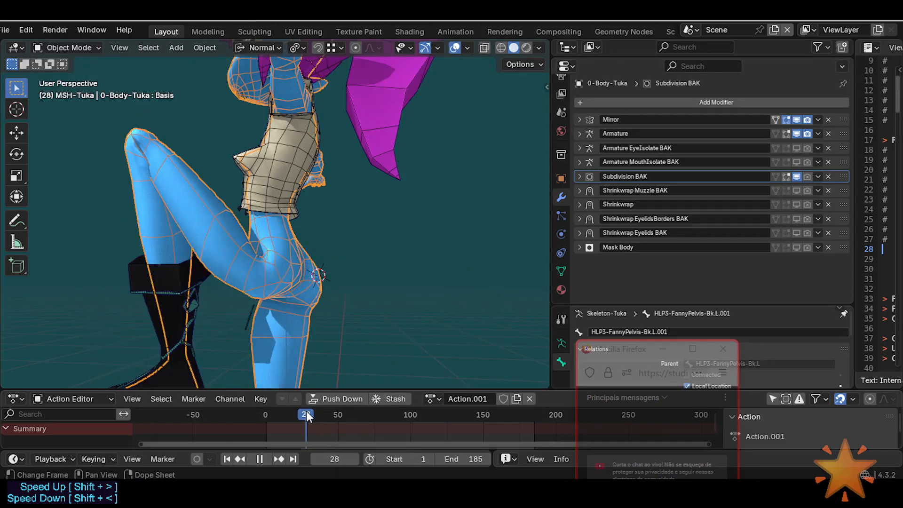
click(244, 325)
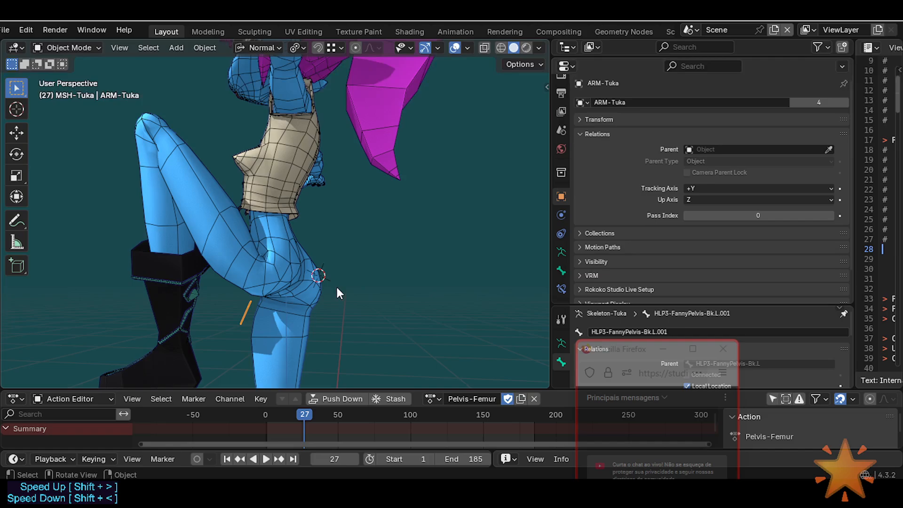
click(567, 272)
click(588, 120)
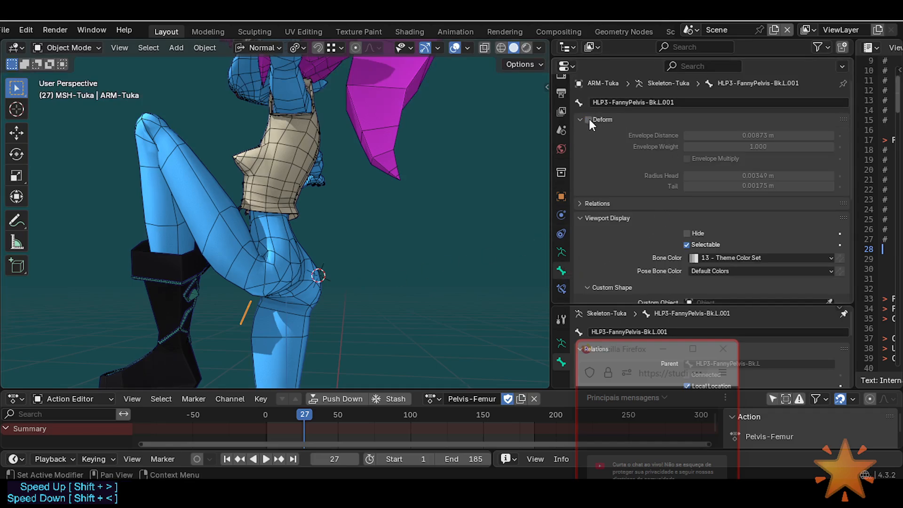
click(588, 119)
click(590, 119)
click(590, 119)
middle_drag(288, 301, 246, 312)
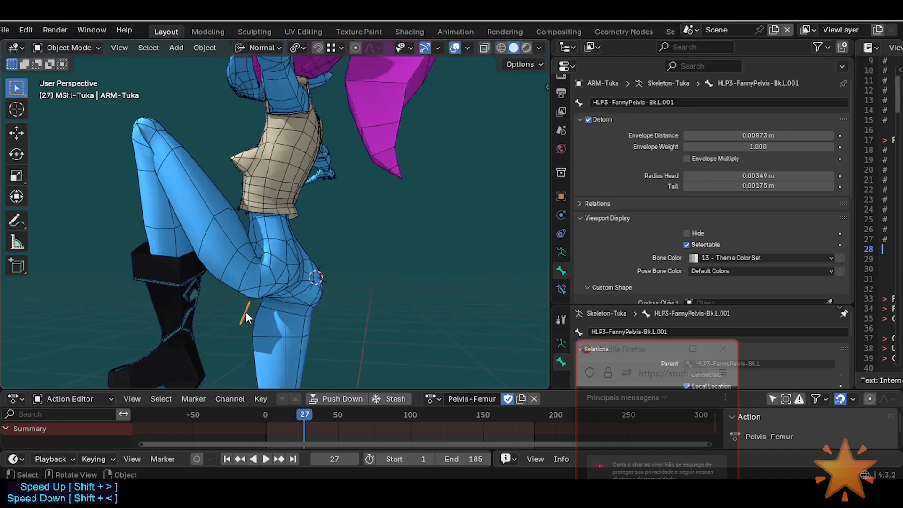
Go to frame 20, select 0-Body-Tuka and turn off the viewport display of its Subdivision BAK modifier.
mouse_move(296, 414)
mouse_down()
mouse_move(284, 415)
mouse_move(303, 411)
mouse_move(293, 411)
mouse_up()
key(ctrl+Tab)
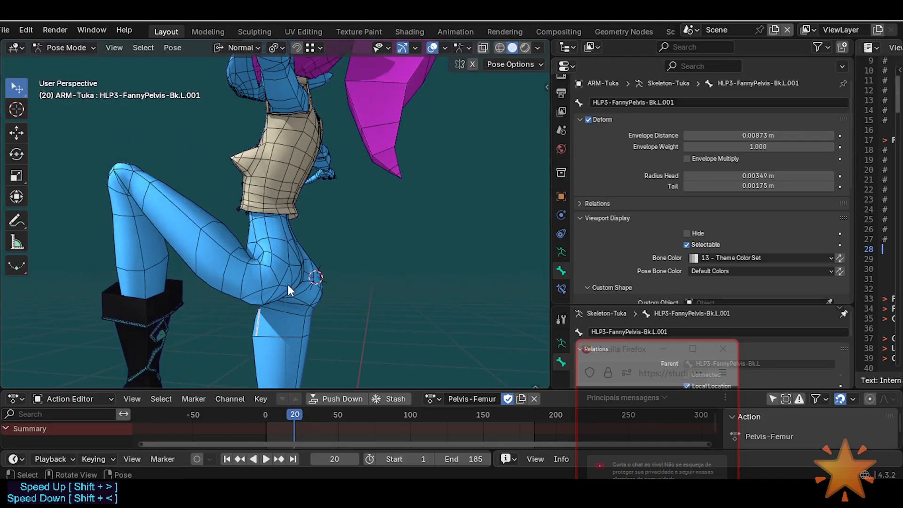
key(ctrl+Tab)
click(308, 273)
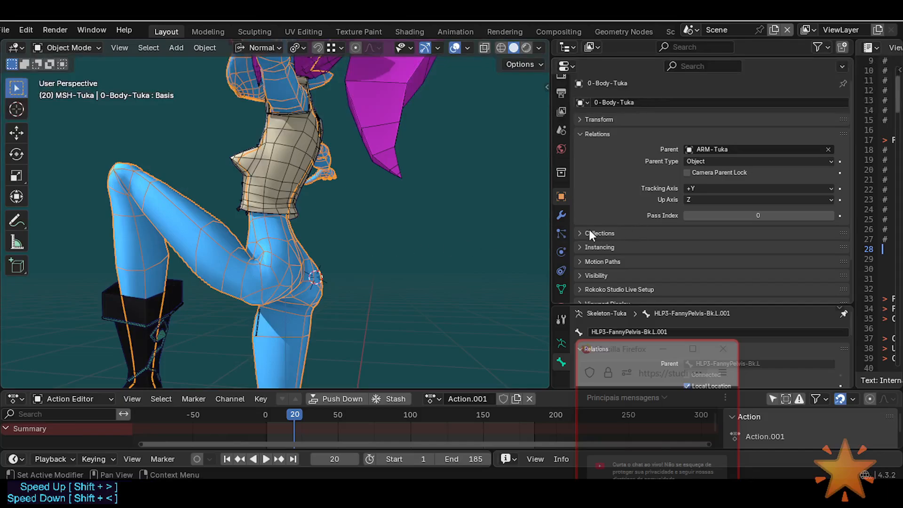
key(ctrl+Tab)
click(795, 176)
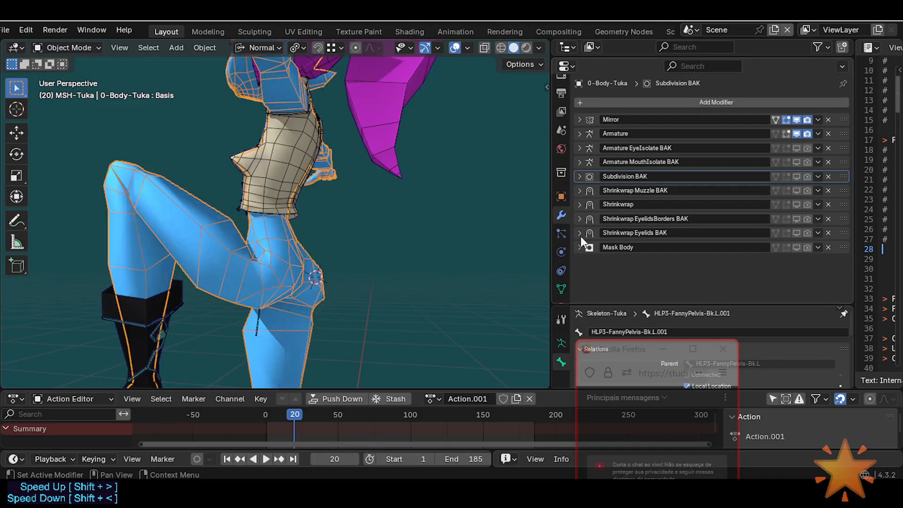
Toggle the viewport display of the Subdivision BAK modifier on and off at frame 20 to compare the smoothed and unsmoothed hip.
middle_drag(536, 245, 360, 315)
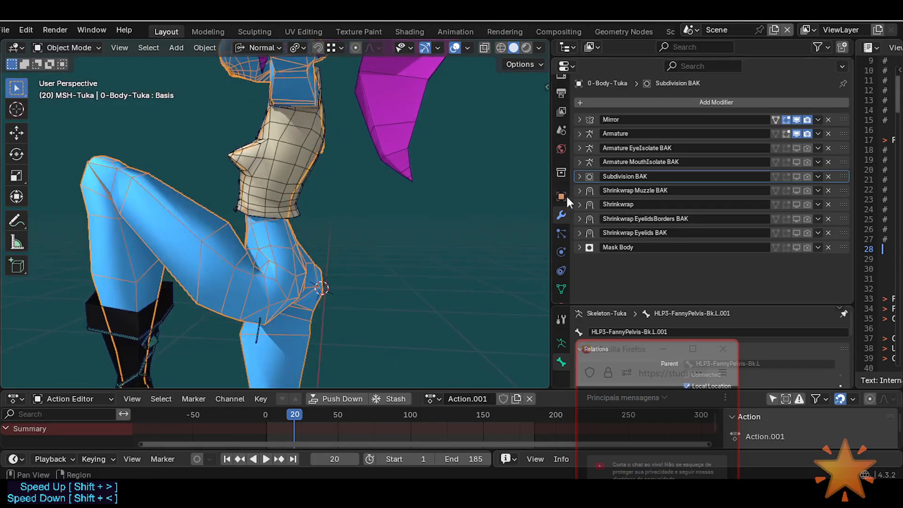
click(797, 177)
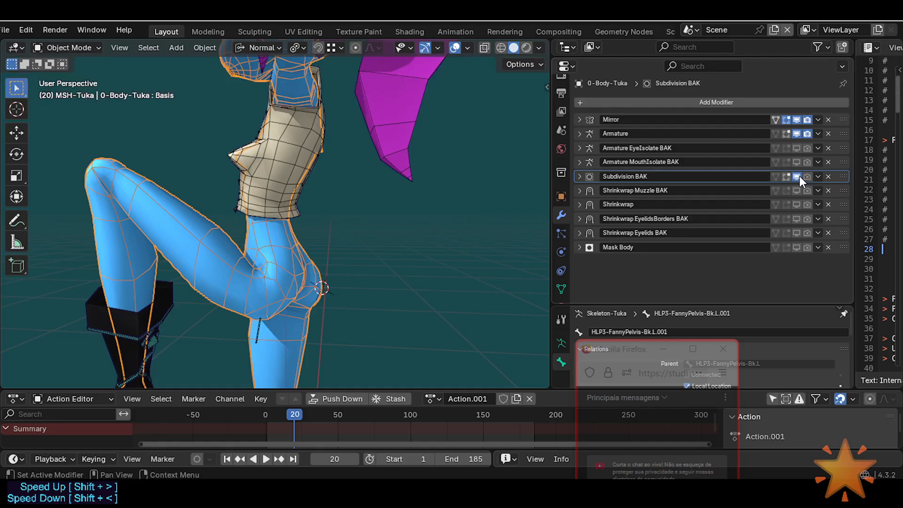
click(797, 176)
click(798, 176)
click(797, 177)
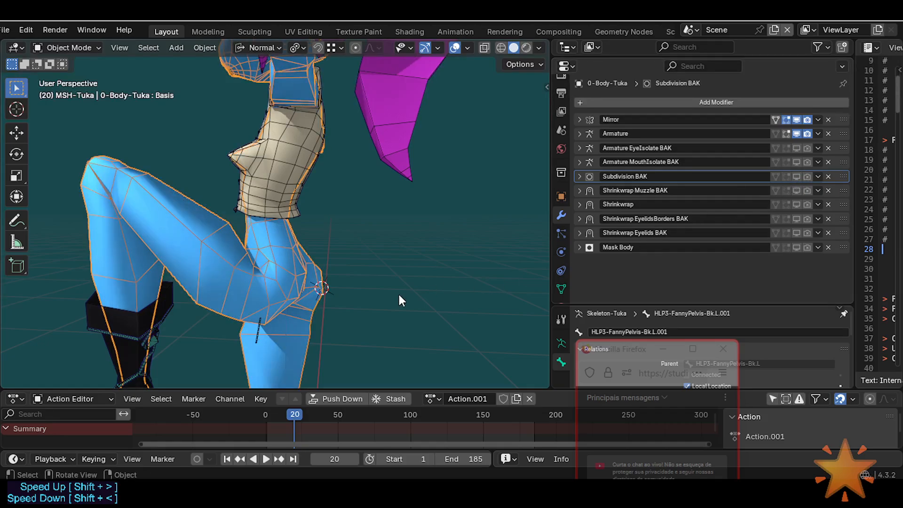
Play the leg animation, scrub it while playing, stop at frame 64 and select the ARM-Tuka armature.
key(space)
drag(295, 413, 279, 410)
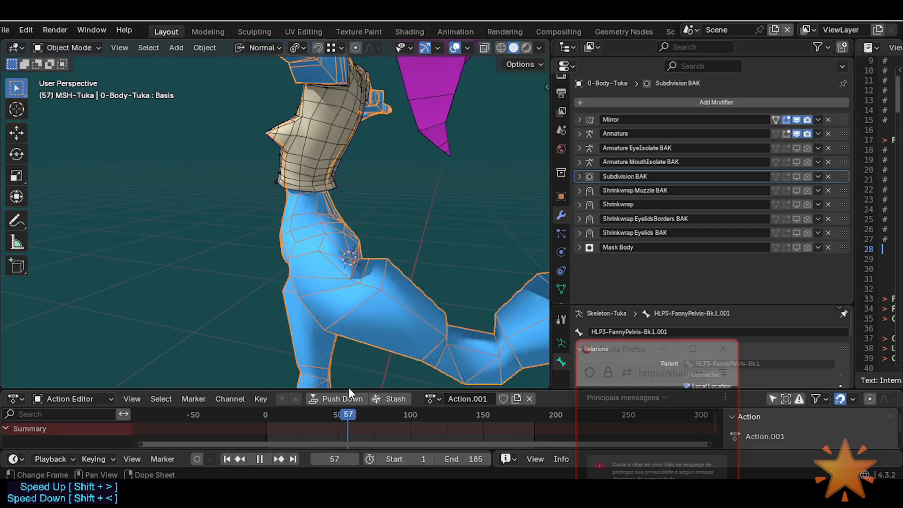
key(space)
middle_drag(408, 303, 390, 324)
click(460, 258)
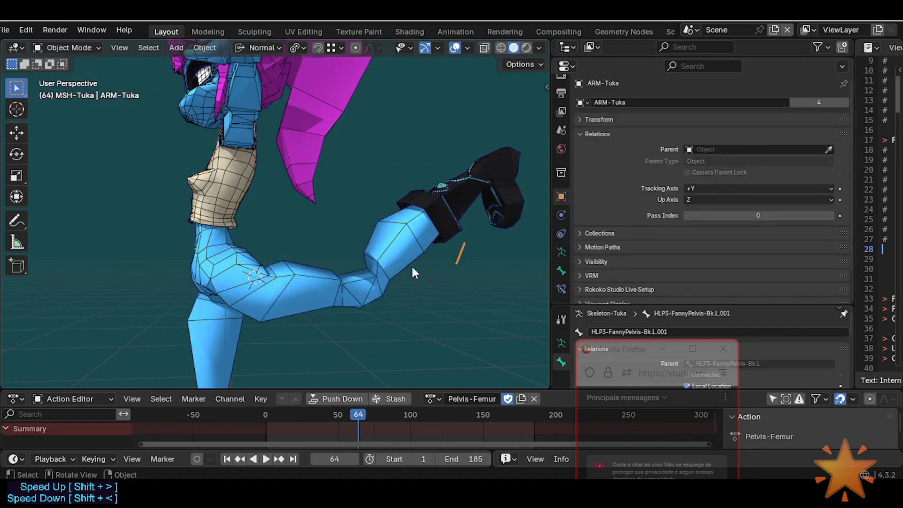
middle_drag(291, 279, 358, 312)
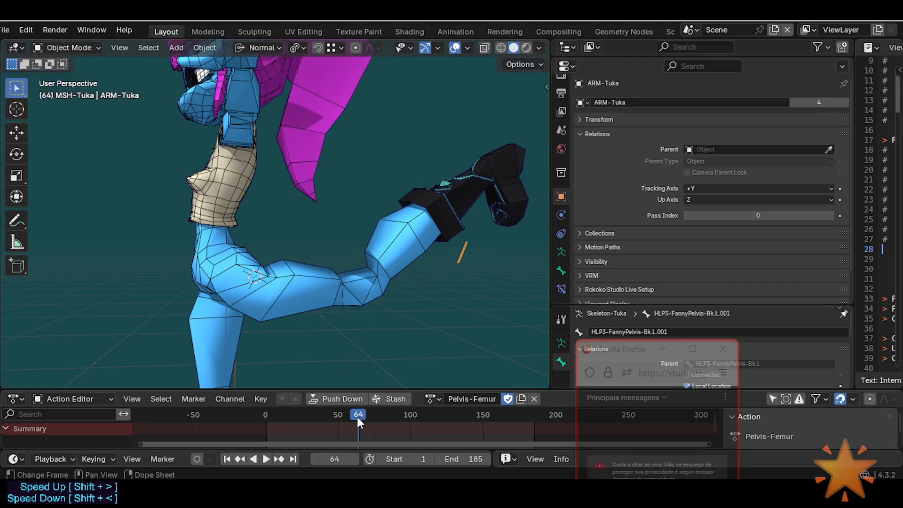
Scrub between the raised back-leg poses up to frame 68 and examine the gluteus and thigh deformation.
drag(357, 416, 360, 392)
middle_drag(368, 338, 319, 322)
scroll(282, 311, up, 2)
scroll(320, 290, down, 2)
mouse_move(358, 411)
mouse_down()
mouse_move(351, 410)
mouse_move(359, 408)
mouse_up()
middle_drag(275, 283, 309, 306)
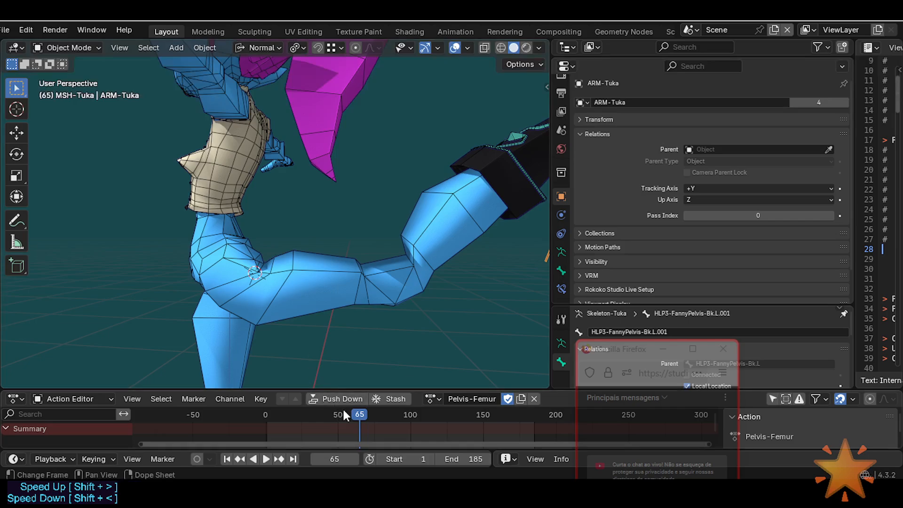
drag(343, 410, 365, 382)
middle_drag(359, 337, 329, 311)
key(g)
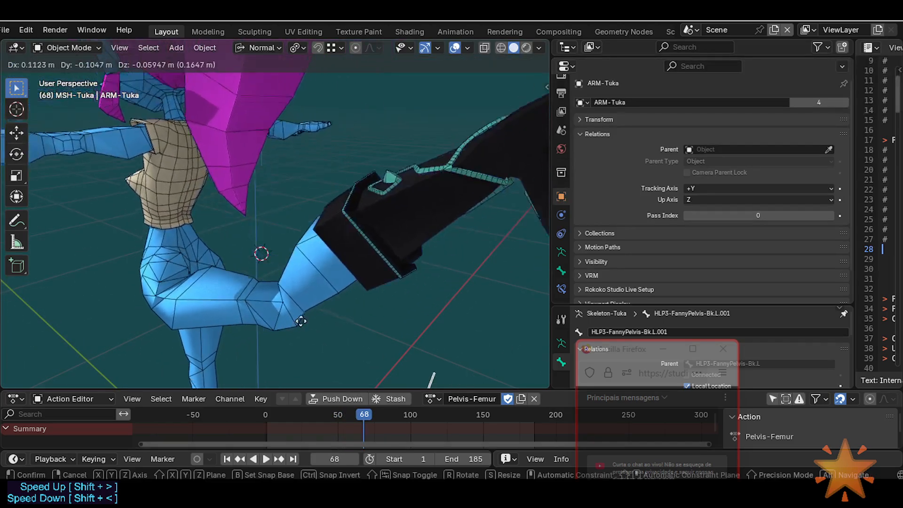
right_click(395, 297)
scroll(398, 295, down, 1)
middle_drag(398, 295, 357, 325)
middle_drag(466, 292, 436, 296)
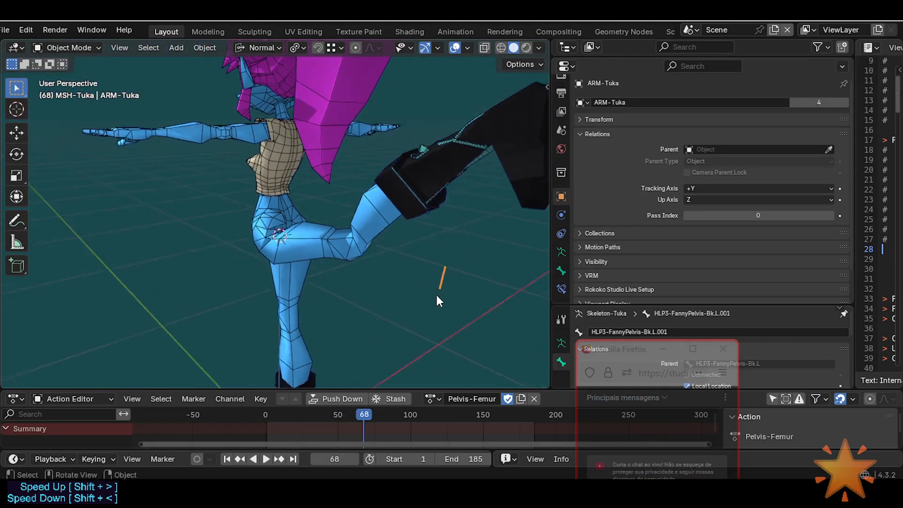
key(g)
right_click(409, 314)
key(g)
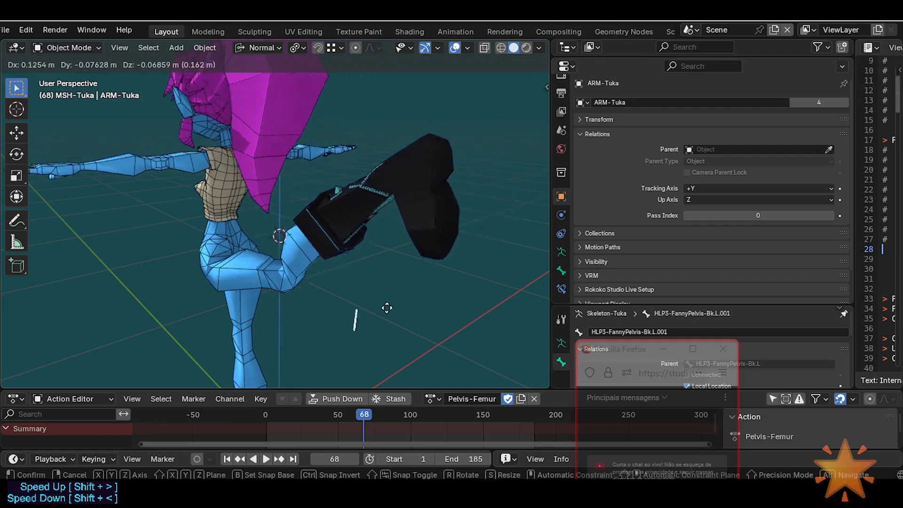
right_click(410, 295)
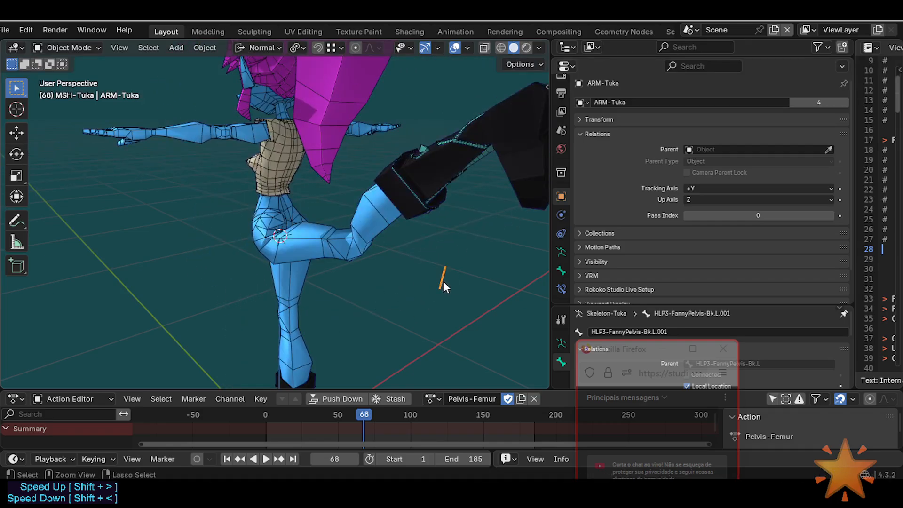
Switch ARM-Tuka to Pose Mode and go to frame 59 to examine the backward-raised leg.
key(ctrl+Tab)
key(g)
right_click(383, 288)
middle_drag(388, 287, 417, 301)
mouse_move(359, 414)
mouse_down()
mouse_move(336, 417)
mouse_move(377, 394)
mouse_move(352, 399)
mouse_up()
middle_drag(378, 348, 397, 284)
ctrl+middle_drag(379, 314, 366, 280)
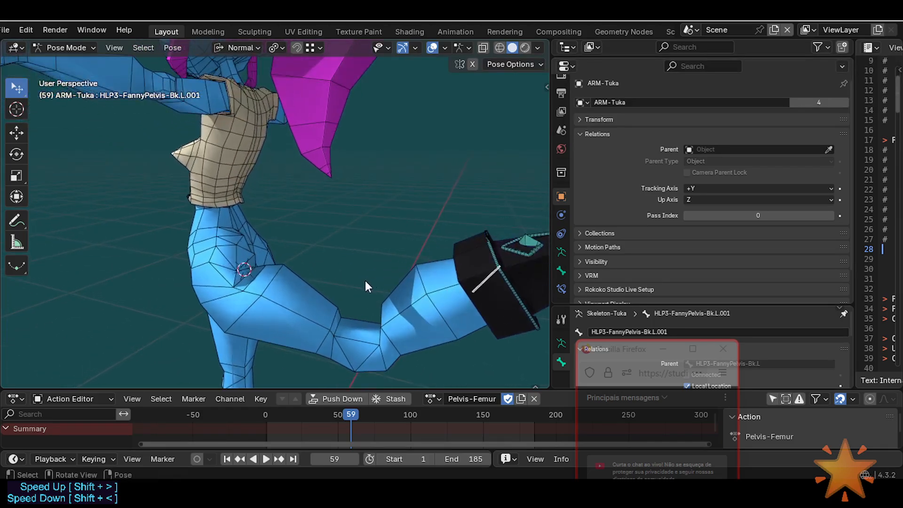
Return to Object Mode and select the 0-Body-Tuka mesh to inspect its hip and thigh shape at frame 59.
key(ctrl+Tab)
click(278, 293)
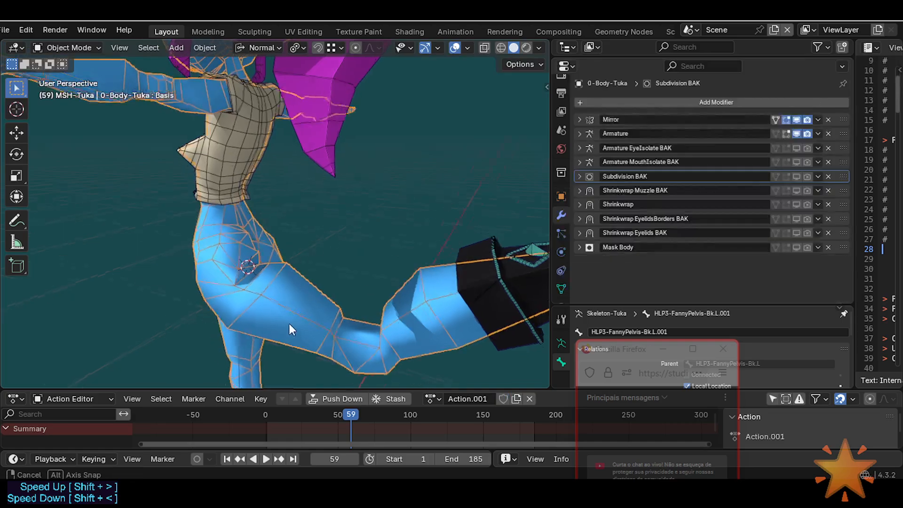
middle_drag(288, 323, 374, 279)
Select ARM-Tuka, enter Pose Mode to check the gluteus from another angle, and return to Object Mode.
click(416, 254)
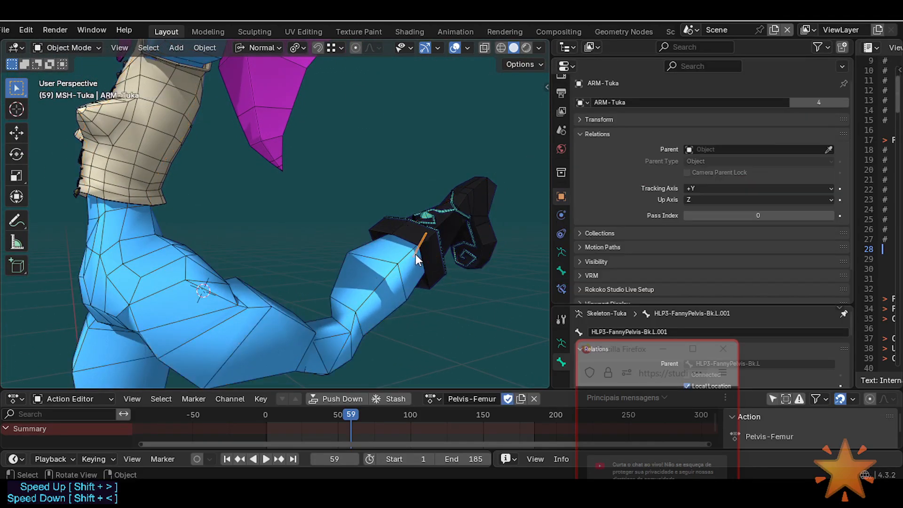
key(ctrl+Tab)
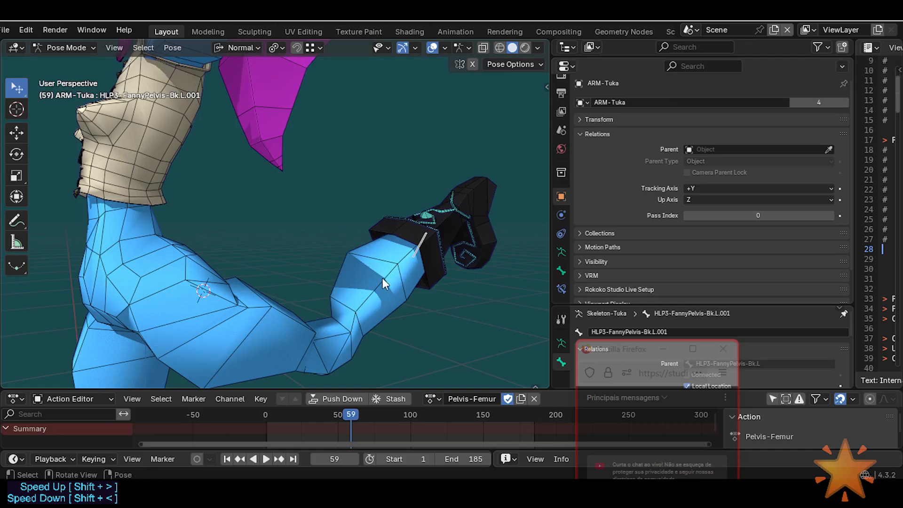
middle_drag(382, 278, 353, 294)
key(ctrl+Tab)
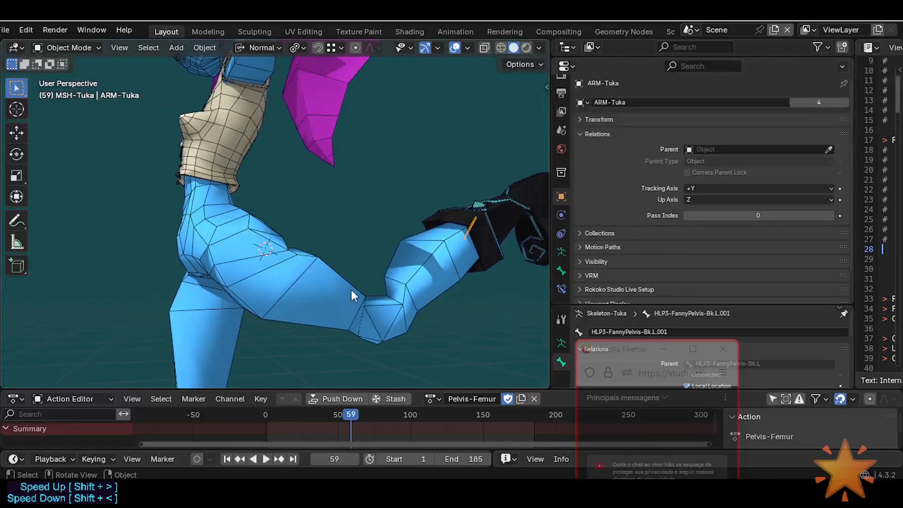
Move the floating Firefox live-chat window up from the bone's Relations settings and inspect the hip again.
middle_drag(416, 256, 418, 257)
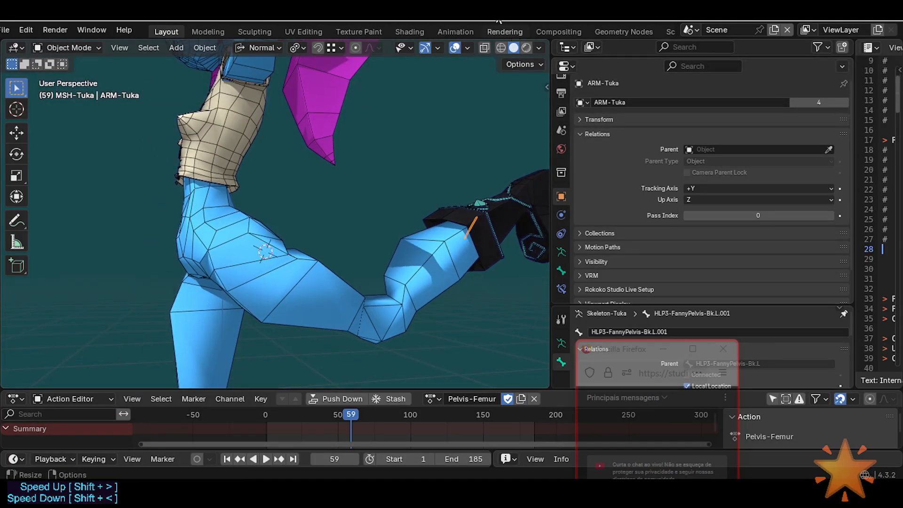
scroll(408, 160, down, 2)
drag(626, 360, 679, 226)
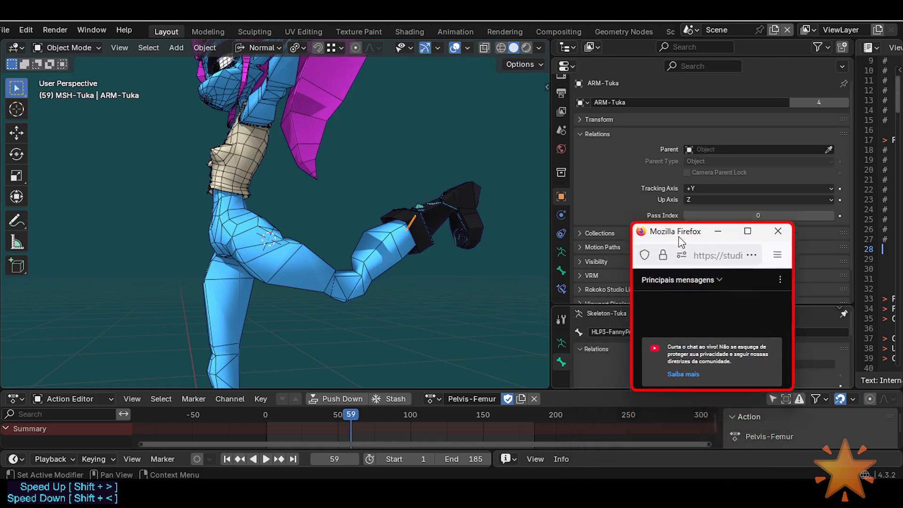
scroll(376, 235, up, 3)
middle_drag(335, 257, 306, 261)
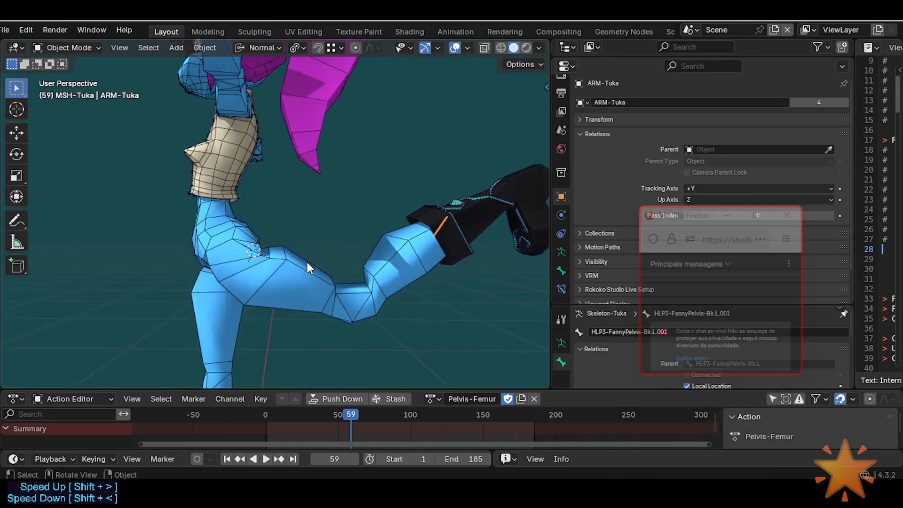